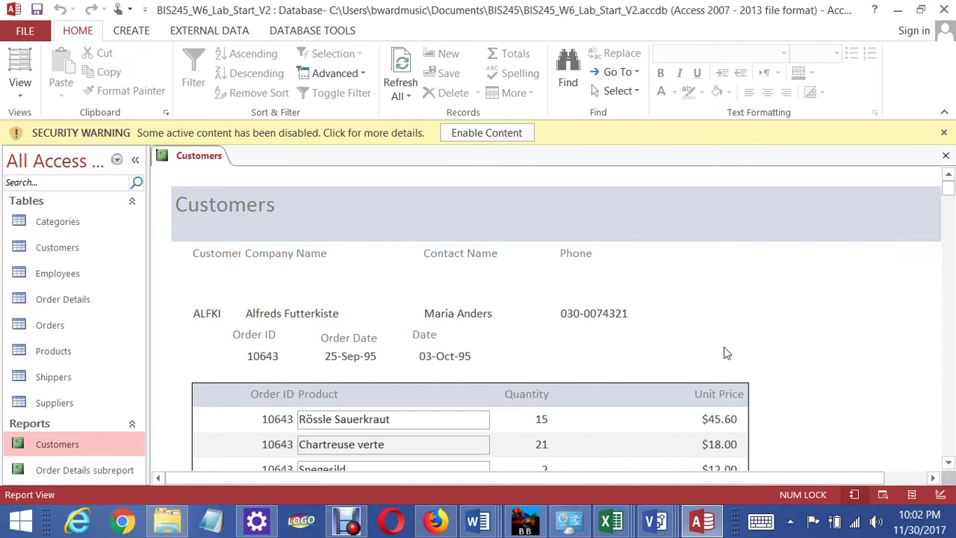
Switch to the Lab 6 Report Layout Visualization.xlsx workbook in Excel
right_click(614, 524)
click(614, 524)
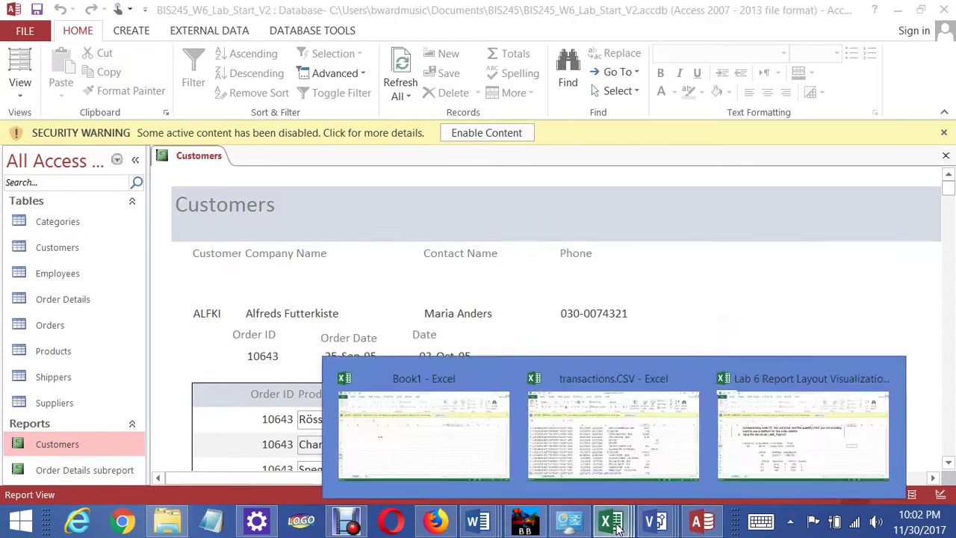
click(614, 524)
click(613, 524)
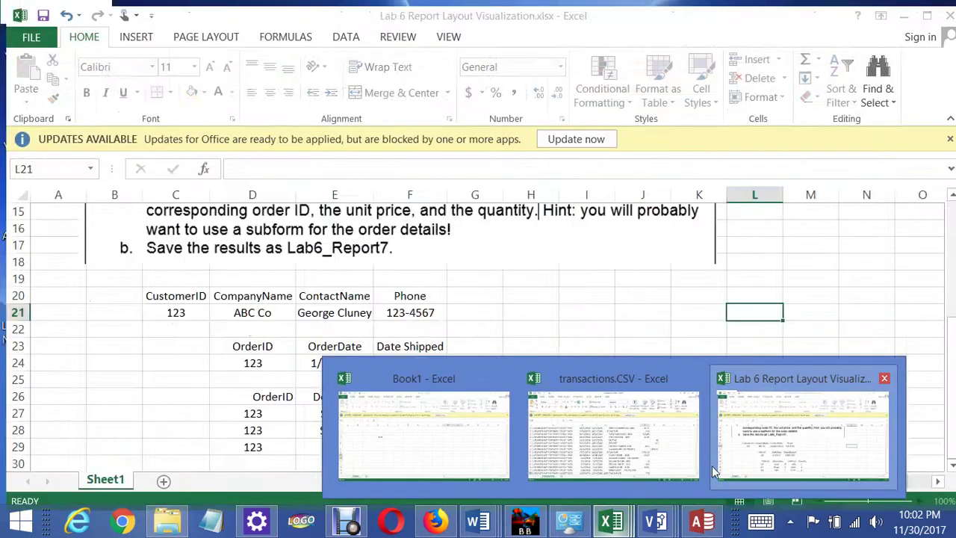
mouse_move(568, 471)
mouse_move(807, 457)
click(840, 453)
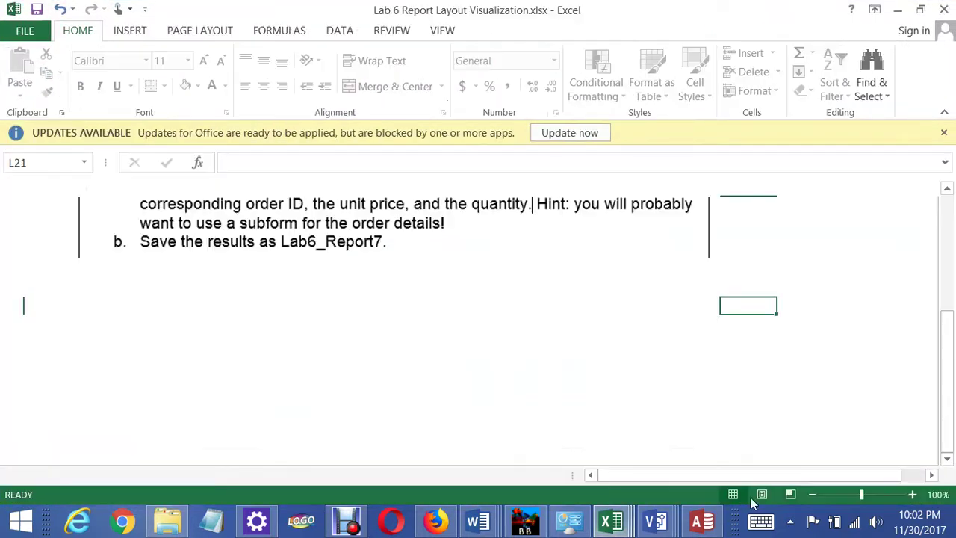
click(742, 305)
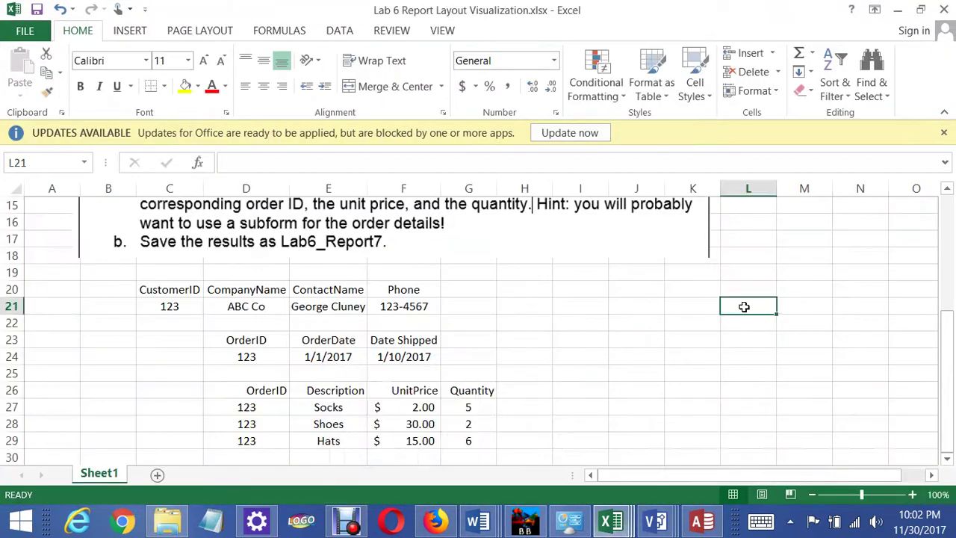
Review the Step 2 multi-table report instructions and the sample report layout in rows 20 to 29
scroll(743, 306, up, 2)
scroll(743, 306, up, 1)
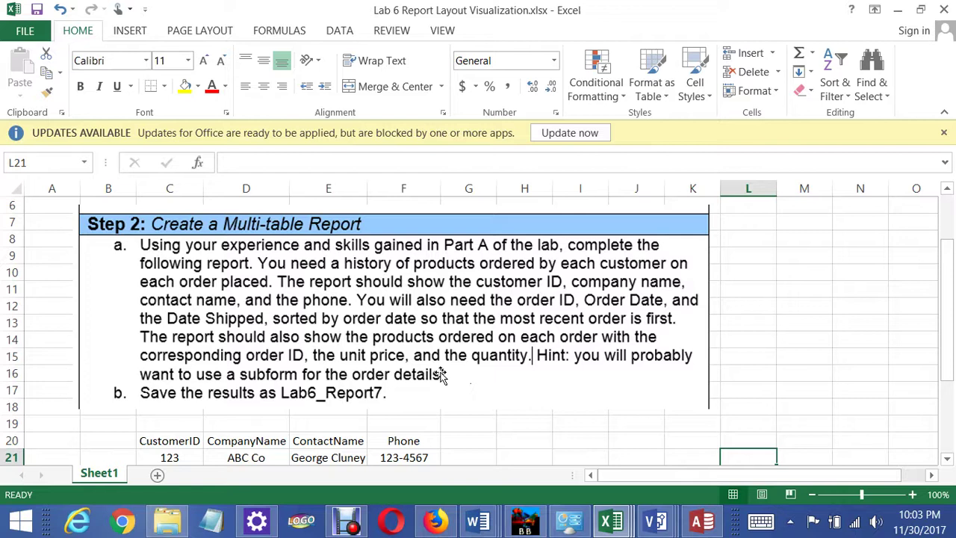
scroll(437, 374, down, 3)
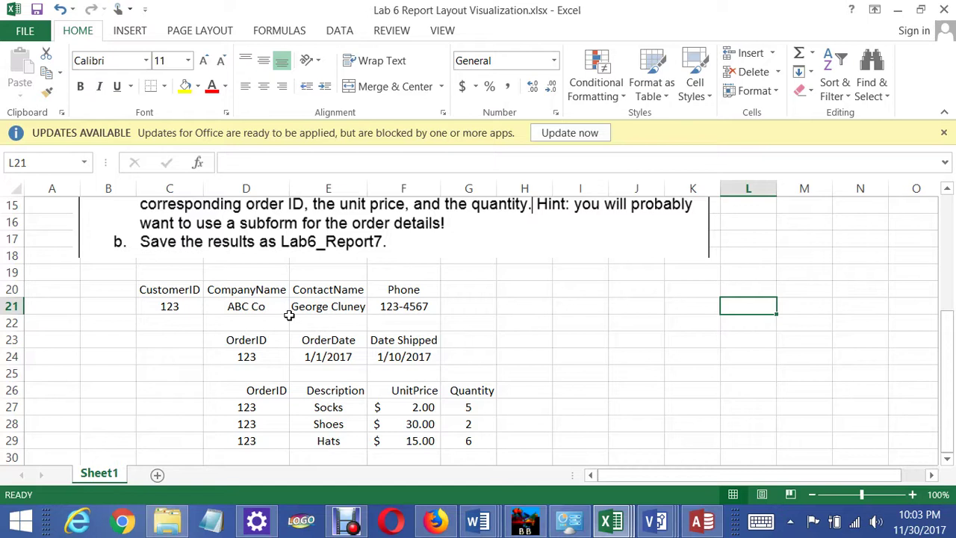
scroll(289, 314, up, 3)
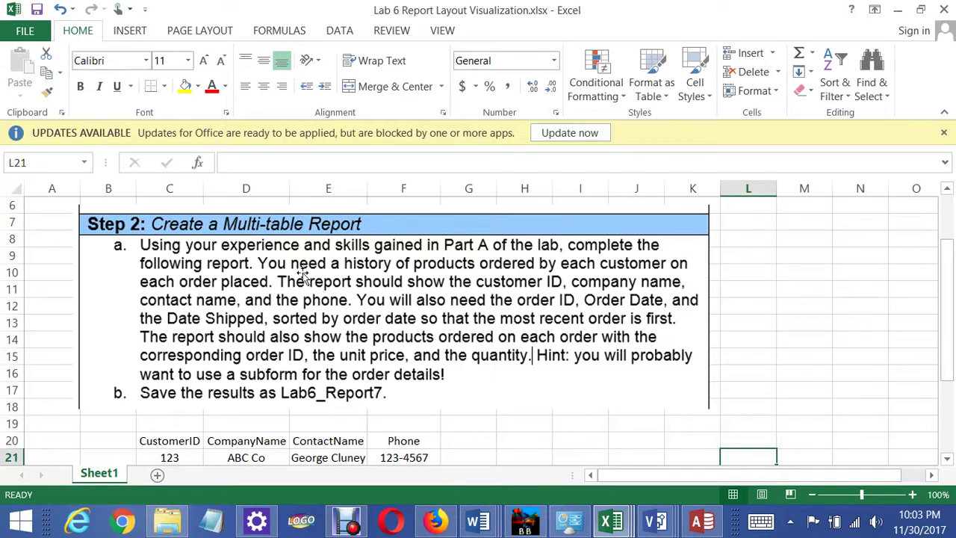
scroll(304, 310, down, 2)
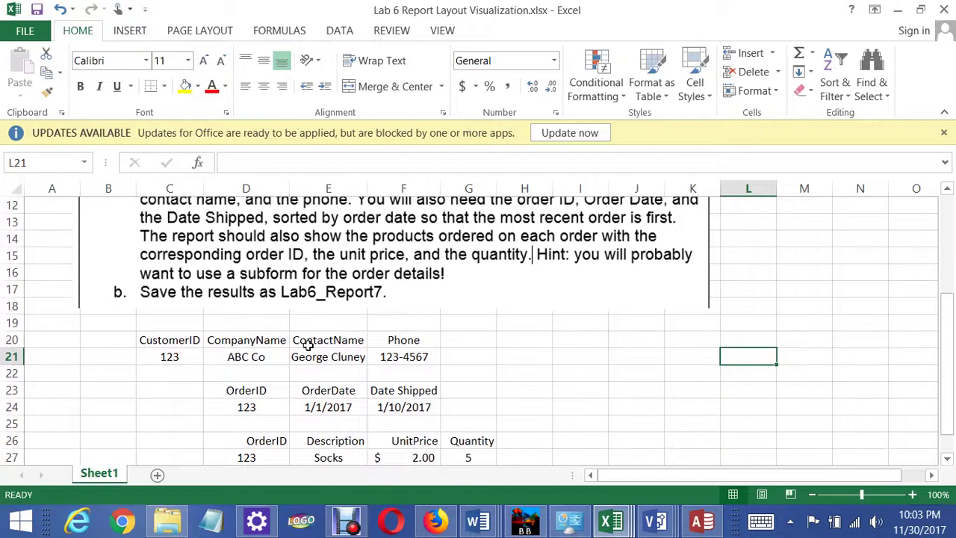
scroll(525, 325, down, 1)
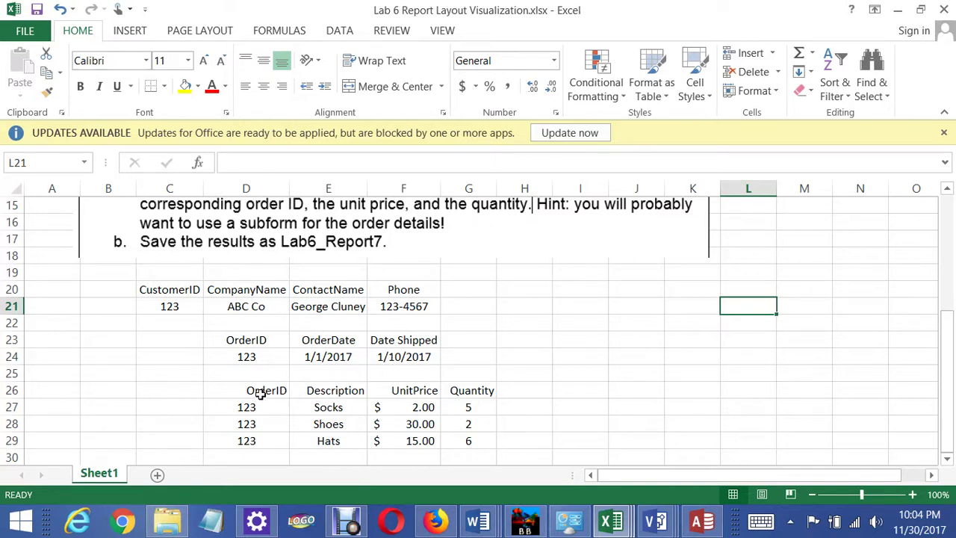
click(337, 390)
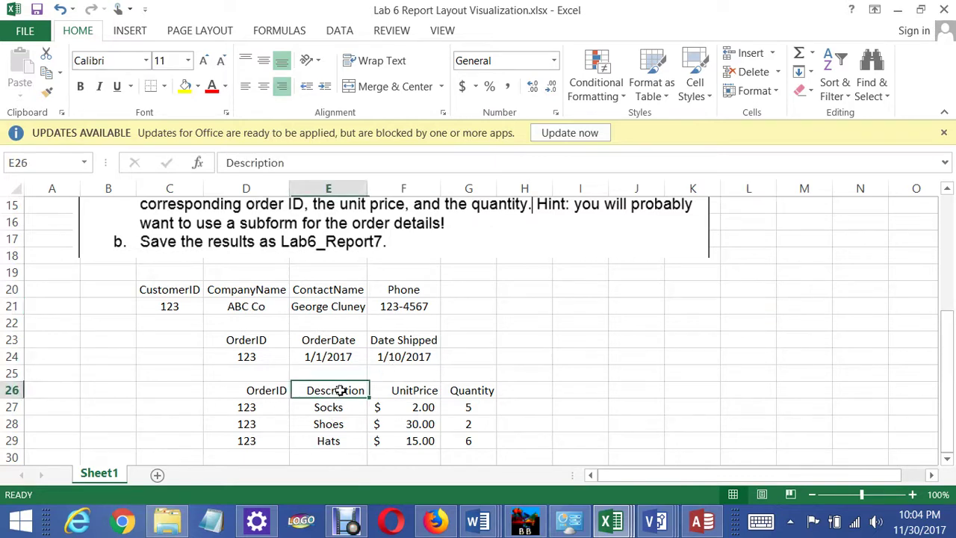
text(Product)
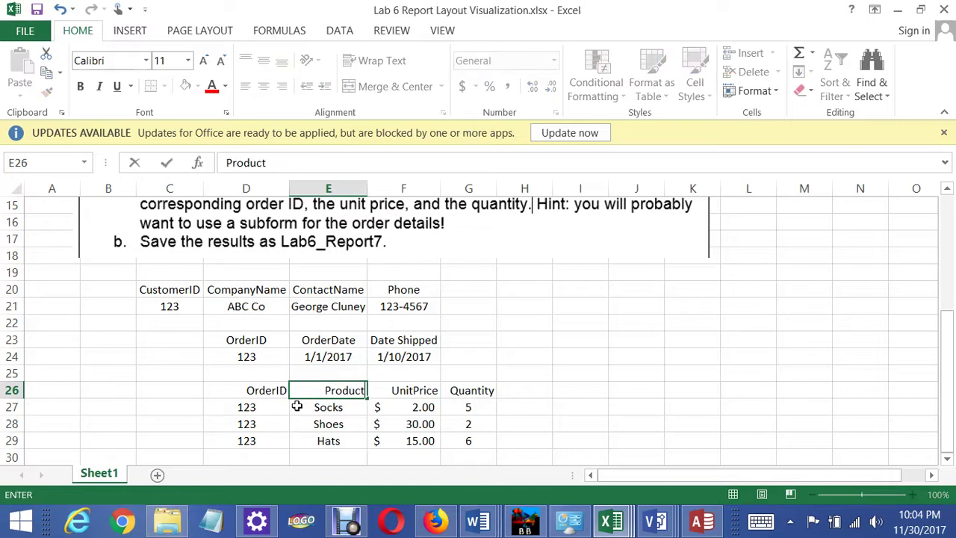
key(BackSpace)
key(BackSpace)
key(BackSpace)
key(BackSpace)
key(BackSpace)
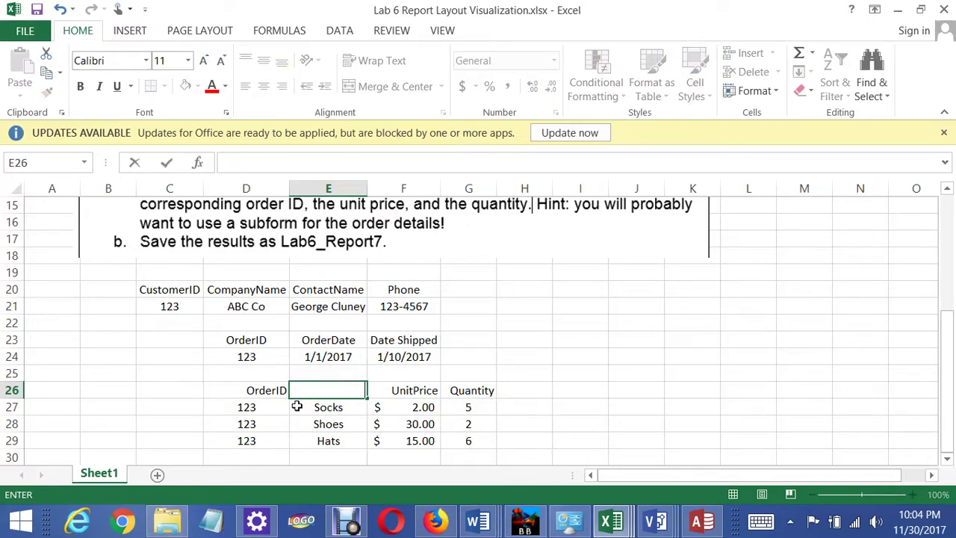
scroll(196, 284, up, 1)
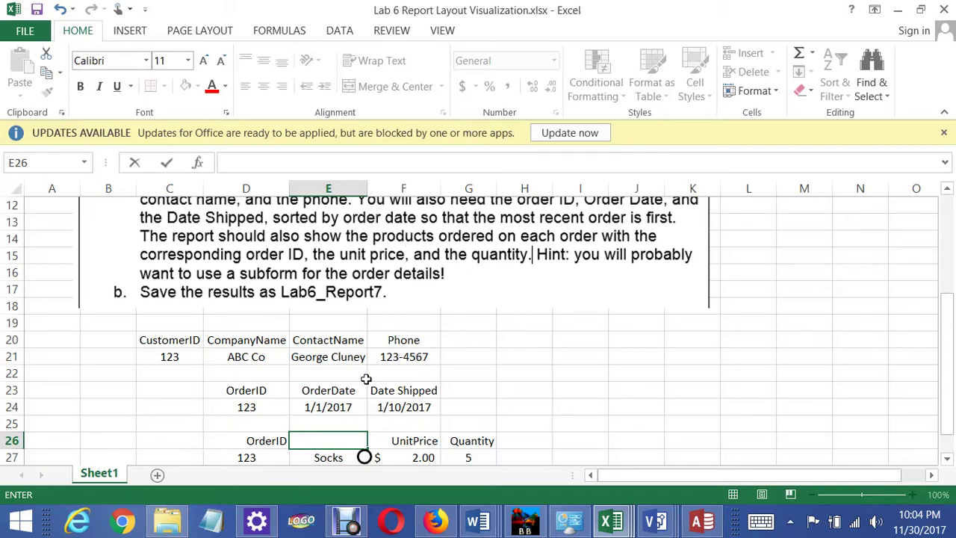
double_click(321, 443)
text(Description)
click(556, 405)
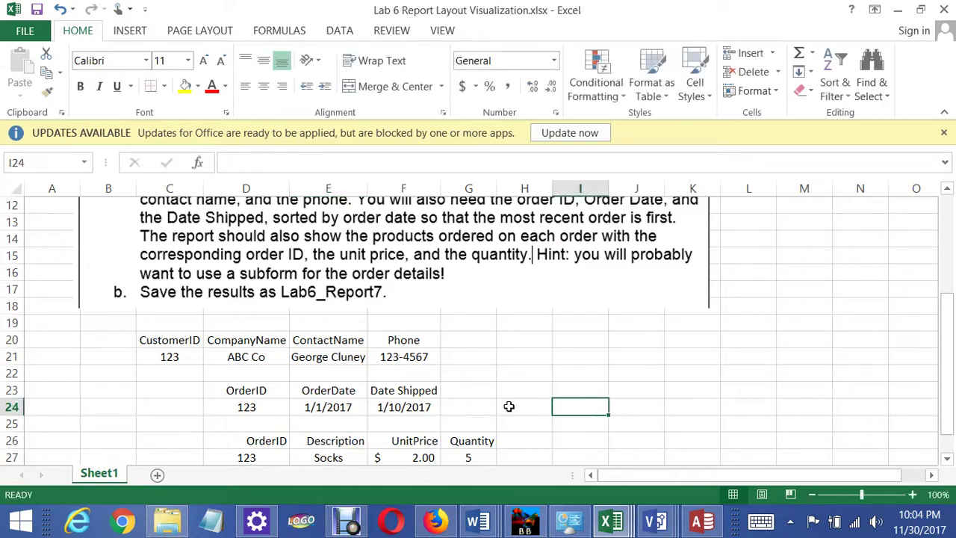
click(336, 441)
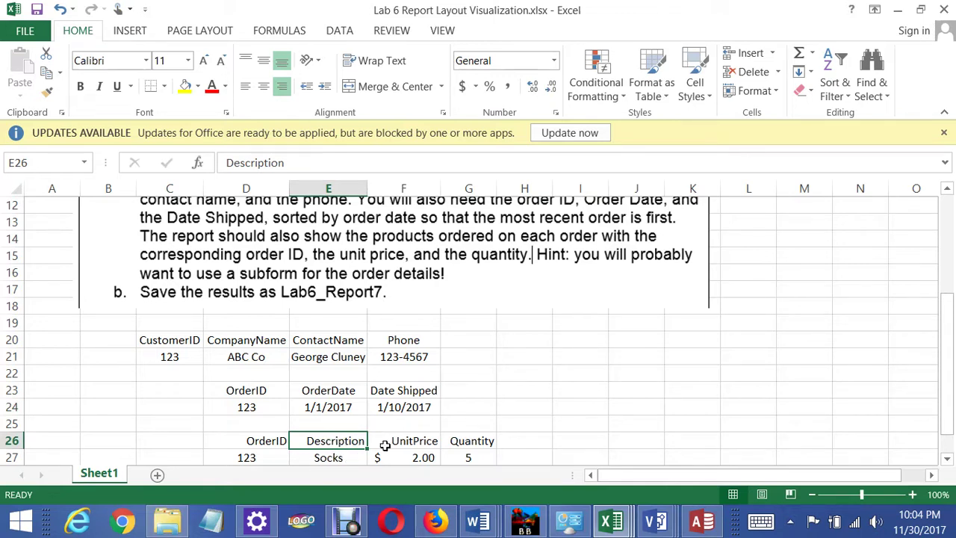
click(413, 443)
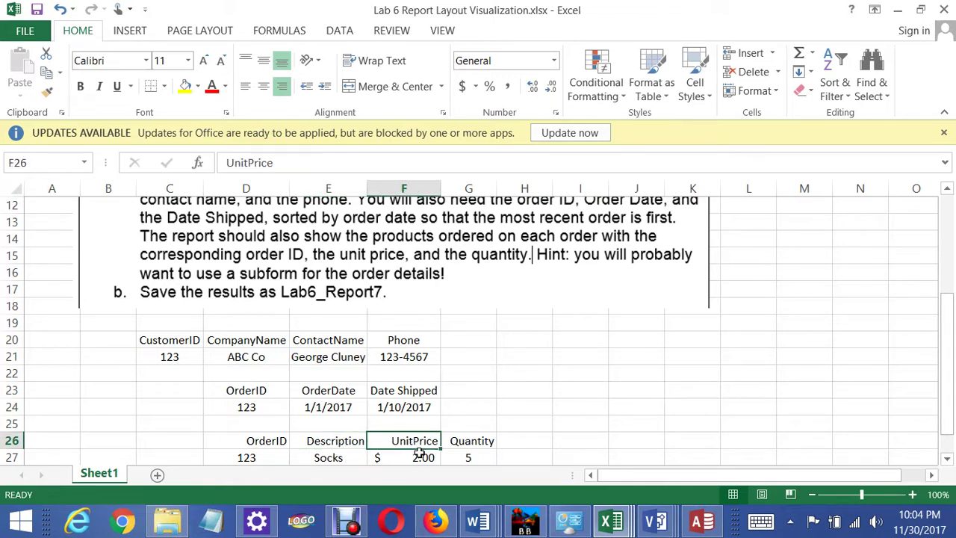
click(562, 417)
Enter a label with the word Order and the second order's number in cell D31
scroll(560, 413, down, 2)
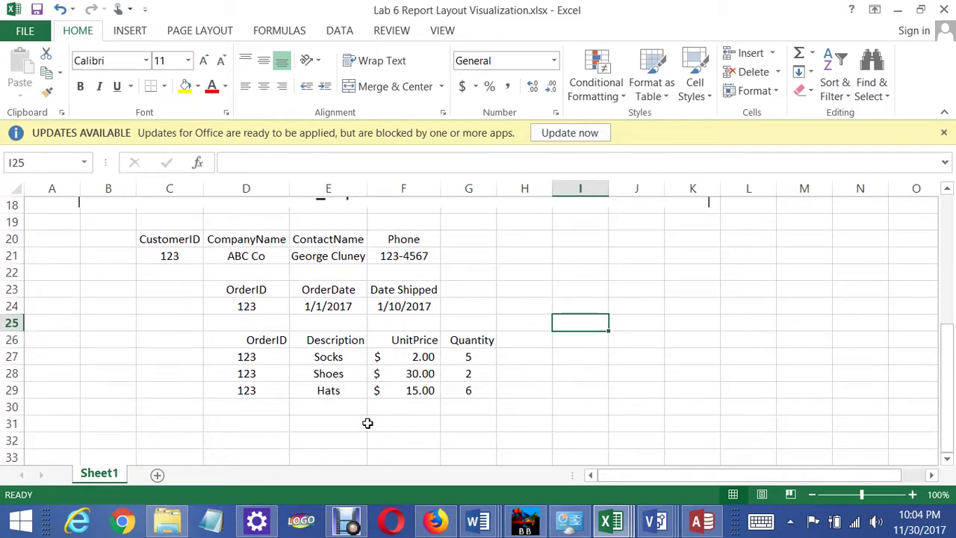
click(263, 424)
text(Order 225)
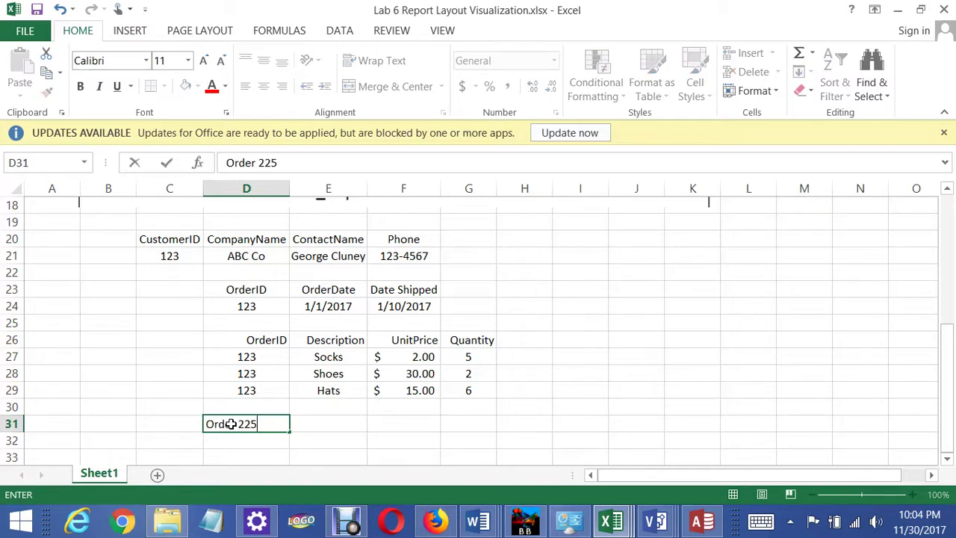
key(Return)
Copy the OrderDate and Date Shipped block E23:F24 to the second order, starting at cell E31
key(Up)
key(Up)
key(Up)
key(Up)
key(Up)
key(Up)
key(Up)
key(Up)
key(Up)
key(Down)
key(Right)
key(shift+Down)
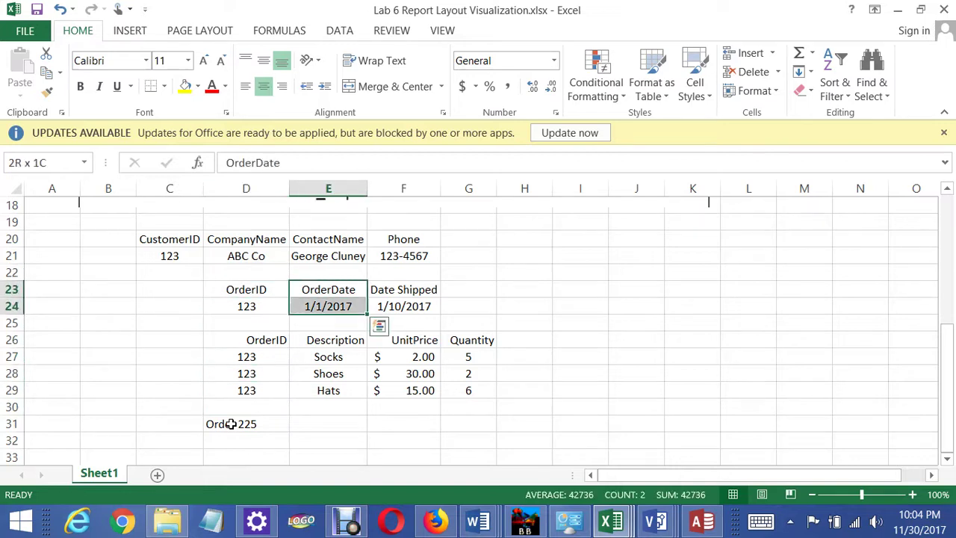
key(shift+Right)
key(ctrl+c)
key(Down)
key(Down)
key(Down)
key(Down)
key(Down)
key(Down)
key(Down)
key(Down)
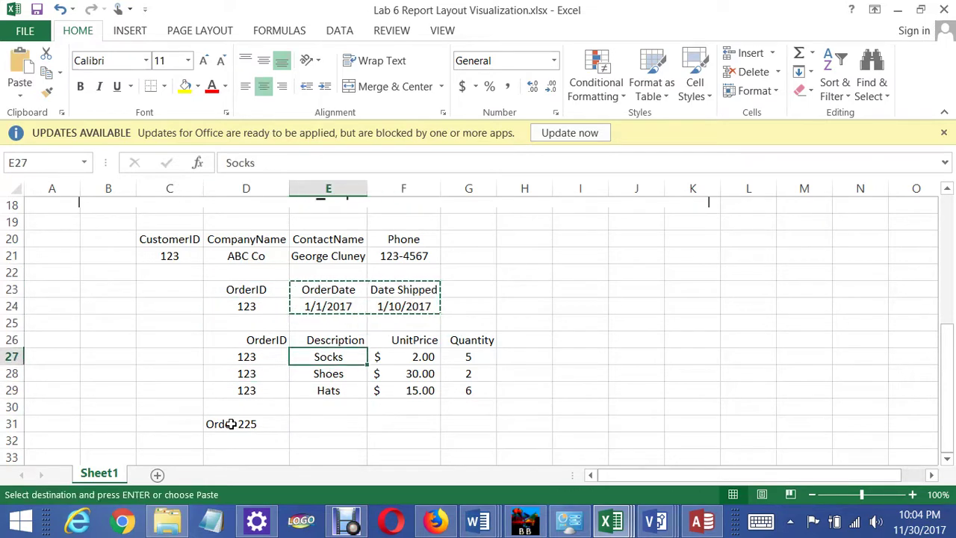
key(ctrl+v)
Set the second order's order date in cell E32 to 1/5/2017
key(Up)
key(Down)
key(Down)
key(F2)
key(Left)
key(Left)
key(Left)
key(Left)
key(Delete)
text(5)
key(Return)
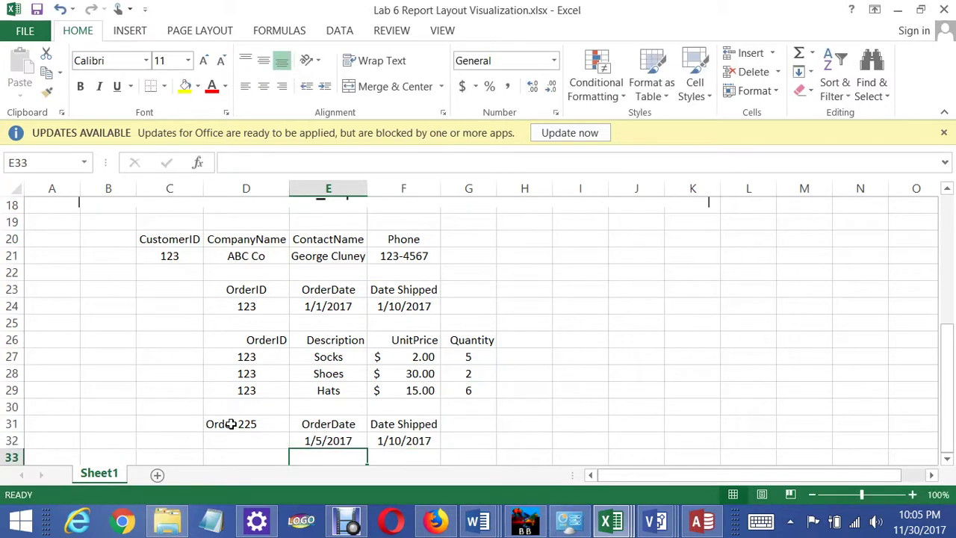
Set the second order's shipping date in cell F32 to 1/17/2017
key(Right)
key(Right)
key(Up)
key(Left)
key(F2)
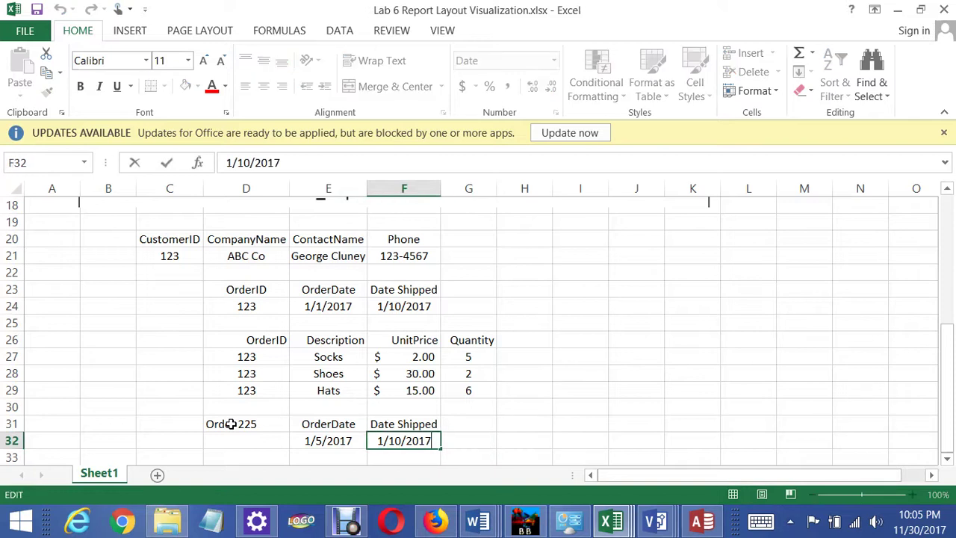
key(Delete)
text(1)
key(BackSpace)
text(7)
click(224, 439)
Replace the label in D31 with the heading OrderID and enter the second order's ID in D32
click(243, 422)
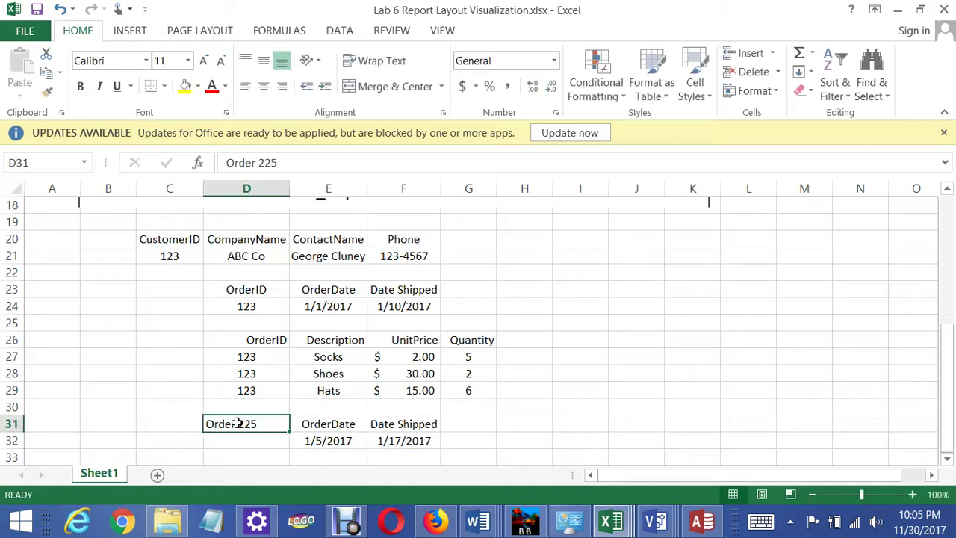
text(OrderID)
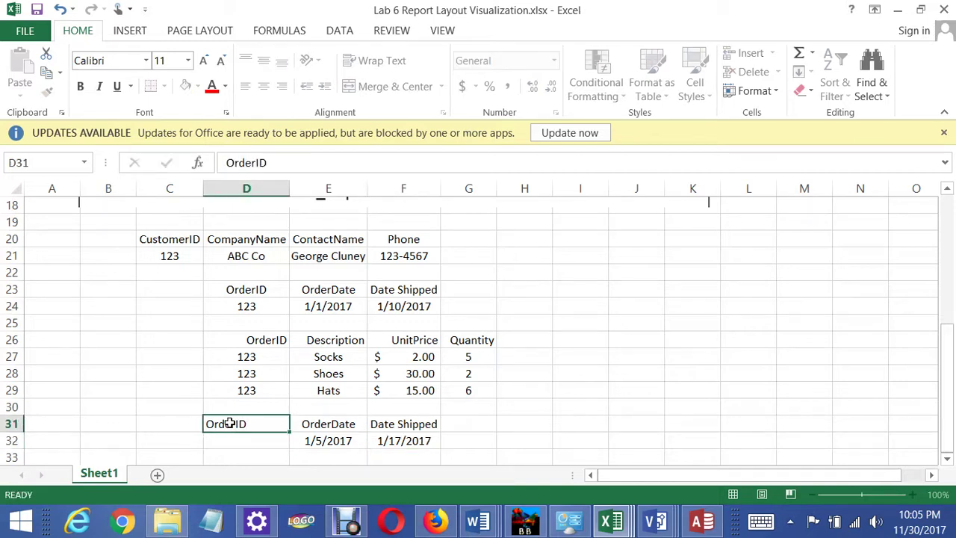
key(Return)
text(225)
click(230, 422)
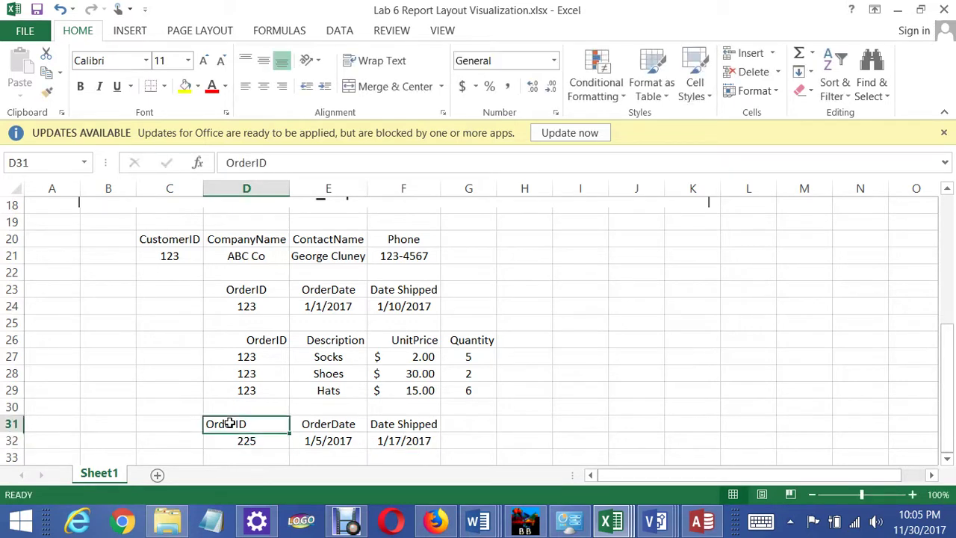
Copy the order detail headings D26:G26 to row 34, starting at cell D34
key(Down)
key(Down)
key(Down)
key(Up)
key(Up)
key(Up)
key(Up)
key(Up)
key(Up)
key(Up)
key(Up)
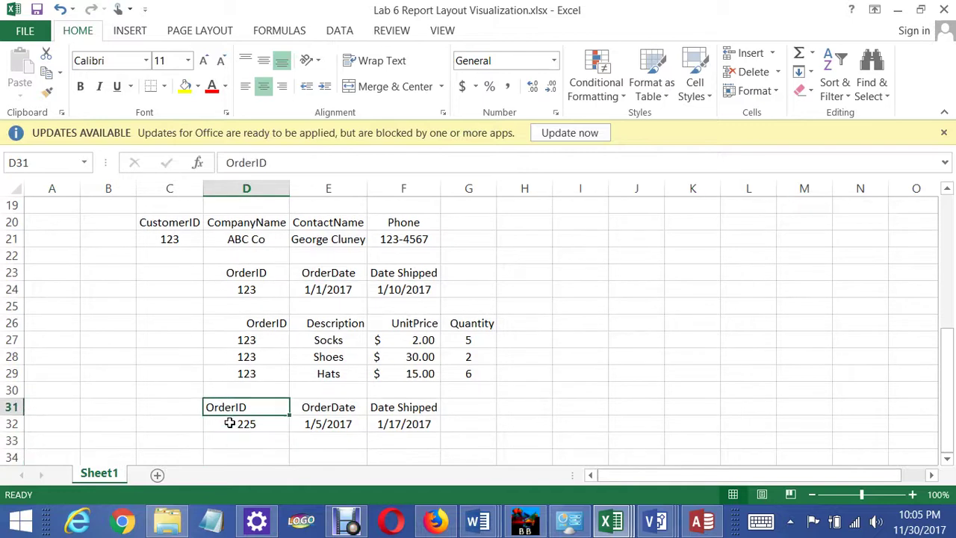
key(shift+Right)
key(shift+Right)
key(shift+Right)
key(shift+Down)
key(shift+Up)
key(shift+Down)
key(shift+Up)
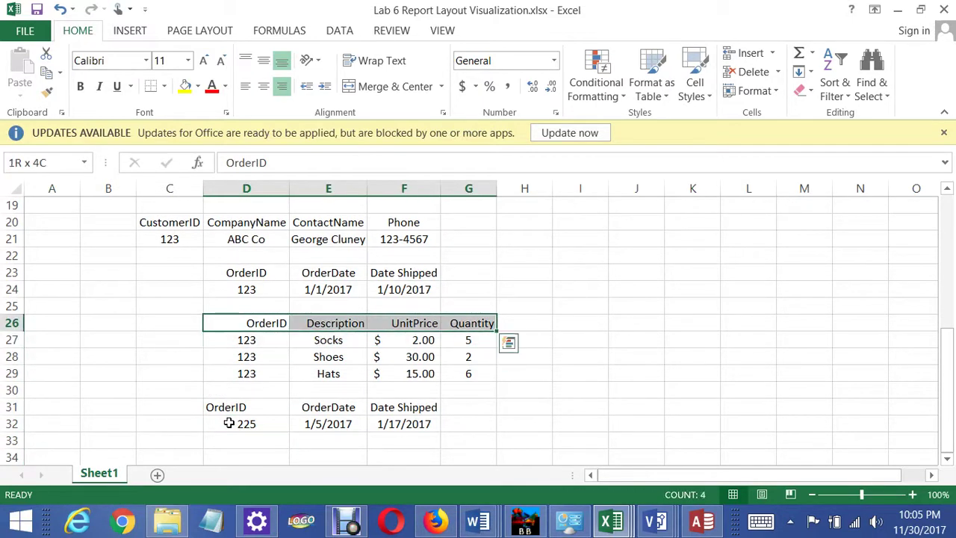
key(ctrl+c)
key(Down)
key(Down)
key(Down)
key(Down)
key(Down)
key(Down)
key(Down)
key(Down)
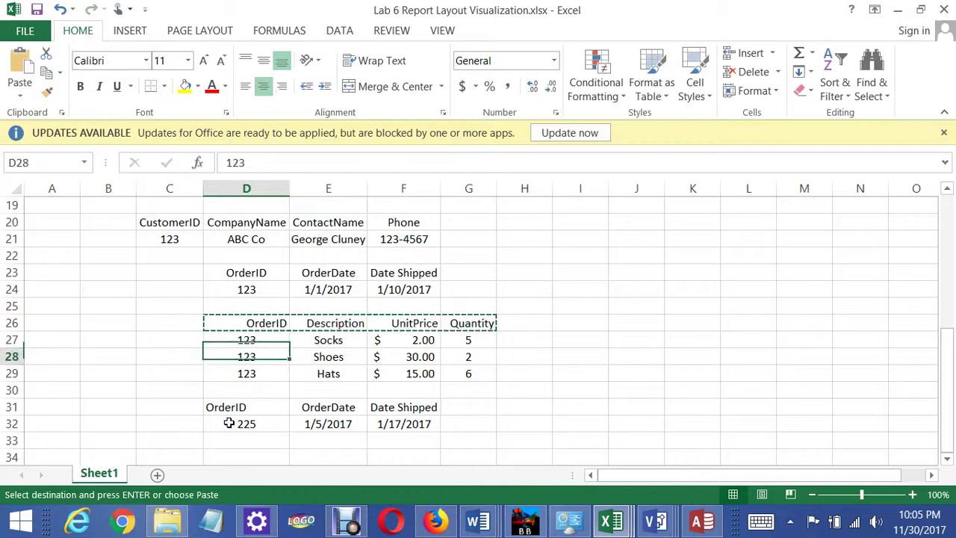
key(ctrl+v)
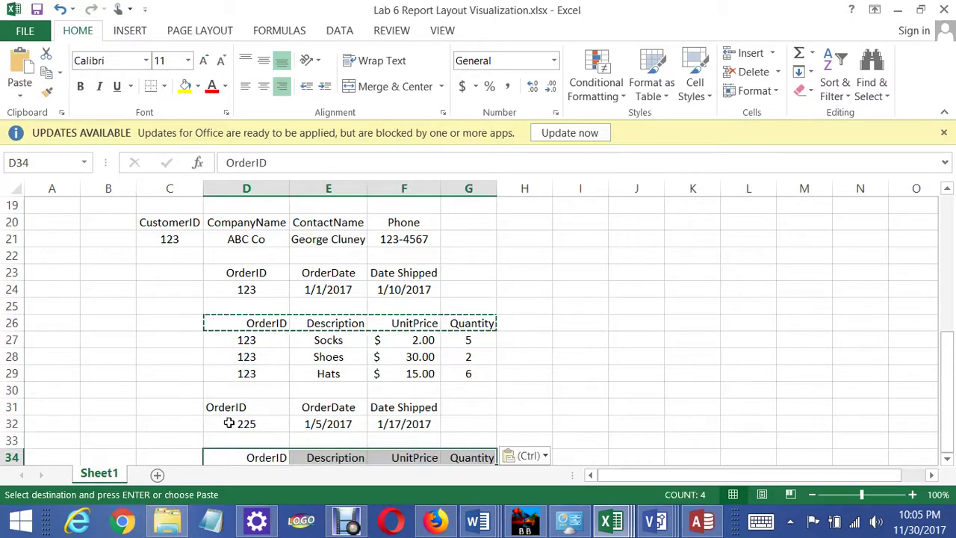
Enter the second order's ID in D35 and the description Towel in E35
key(Down)
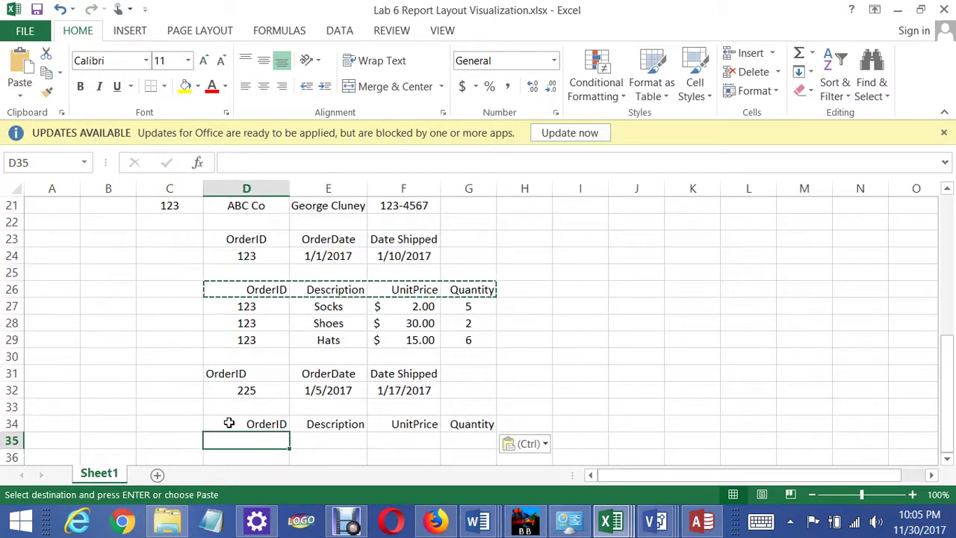
text(225)
key(Return)
key(Right)
key(Up)
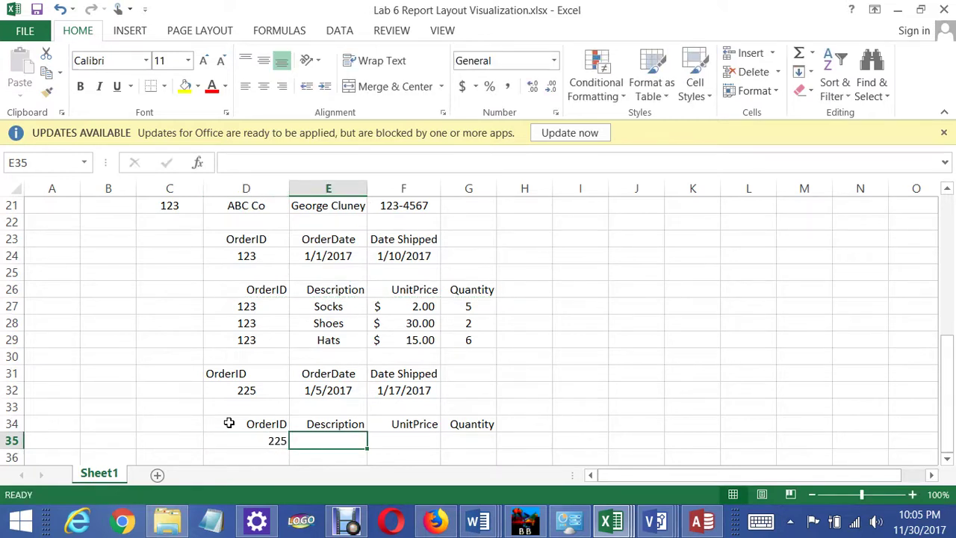
text(Towel)
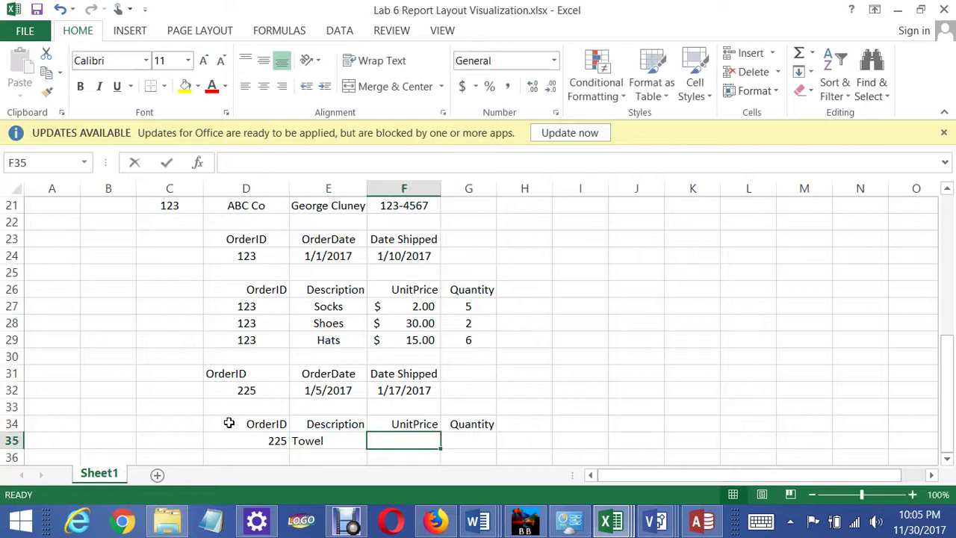
Enter the Towel row's unit price 6.00 and quantity 10, and give the price in F35 the Accounting format
text(6.00)
key(Tab)
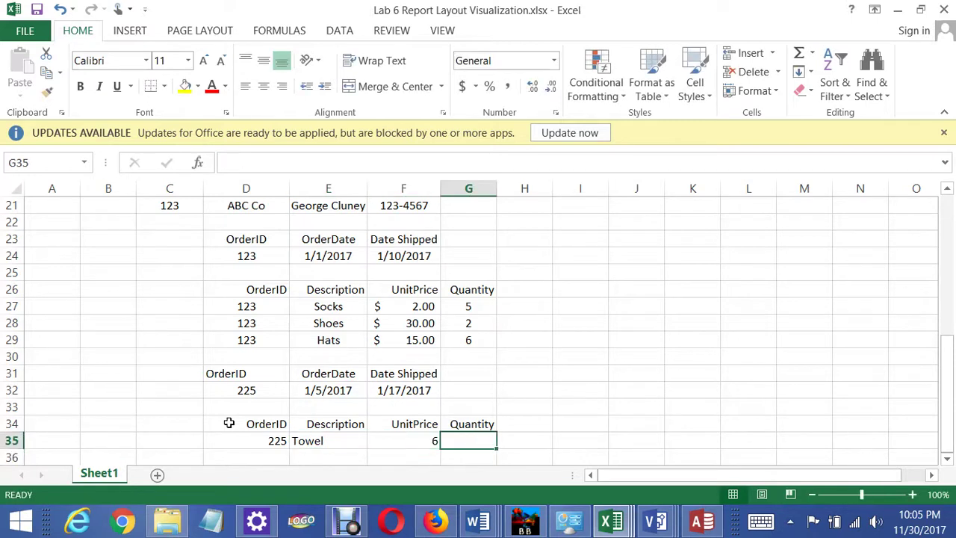
text(10)
key(Return)
key(Up)
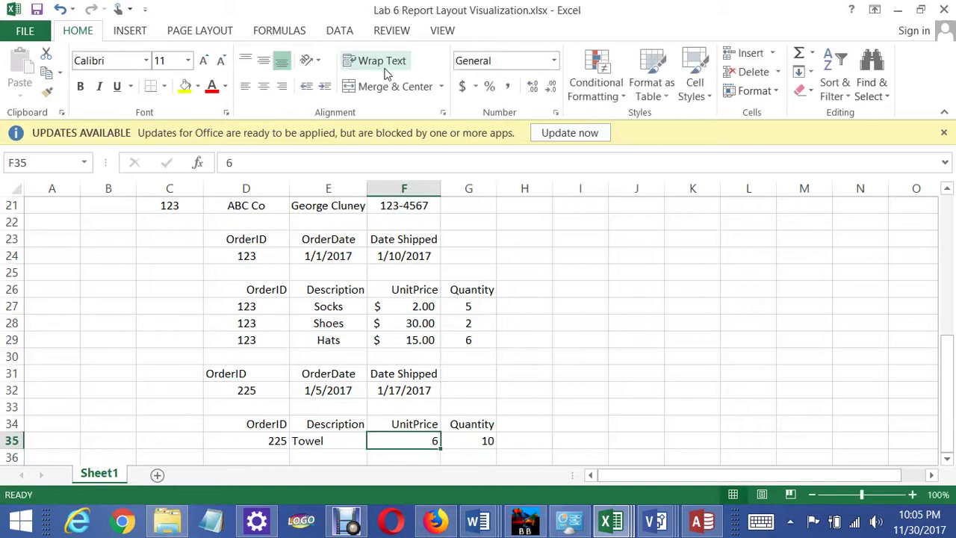
click(461, 86)
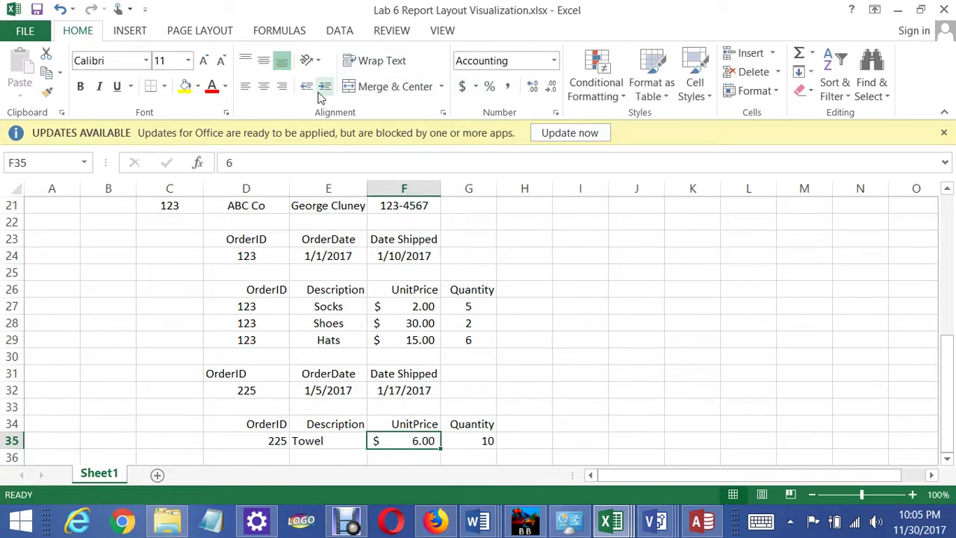
Center the second order's headings and values in D31:G35 horizontally
key(Down)
key(Down)
key(Up)
key(Up)
key(Left)
key(Left)
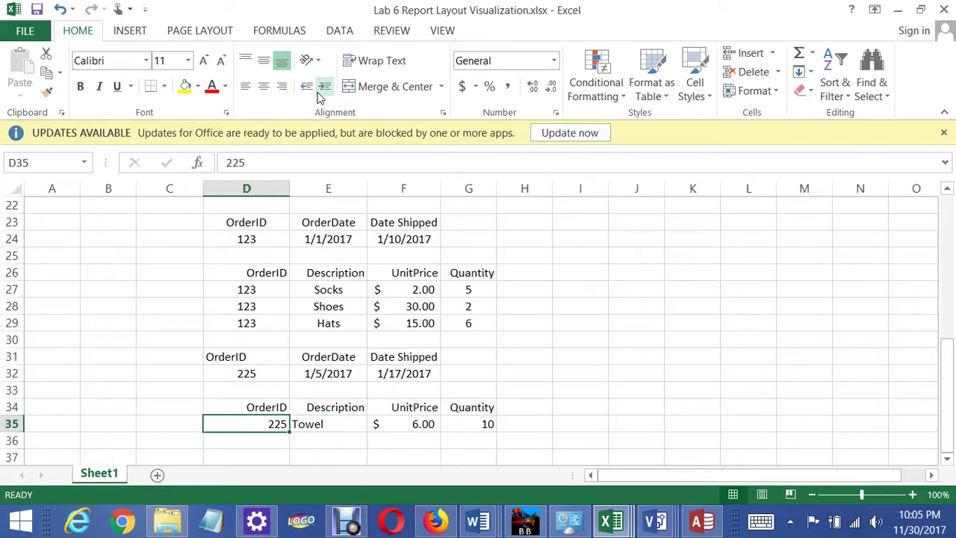
key(Down)
key(Down)
key(Up)
key(Up)
key(Up)
key(Up)
key(Up)
key(Up)
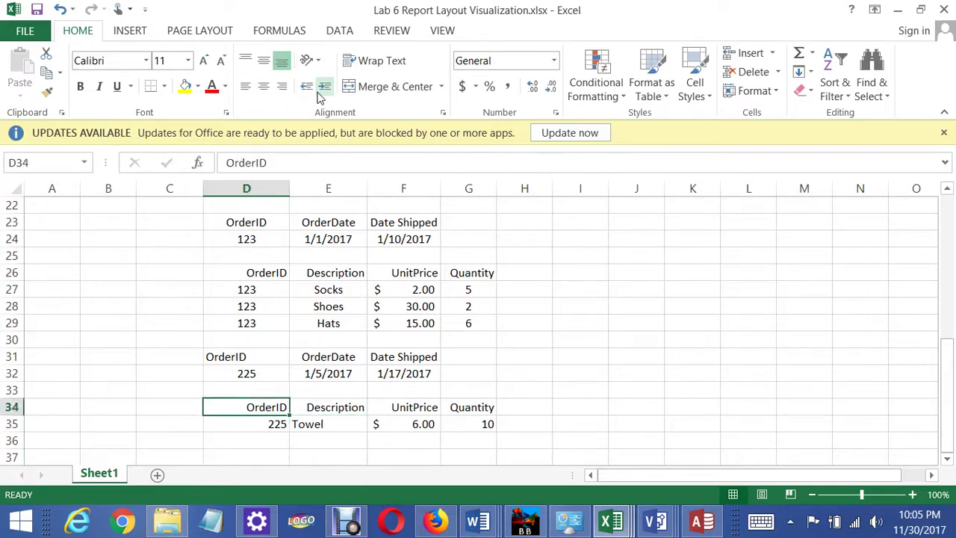
key(shift+Down)
key(shift+Down)
key(shift+Down)
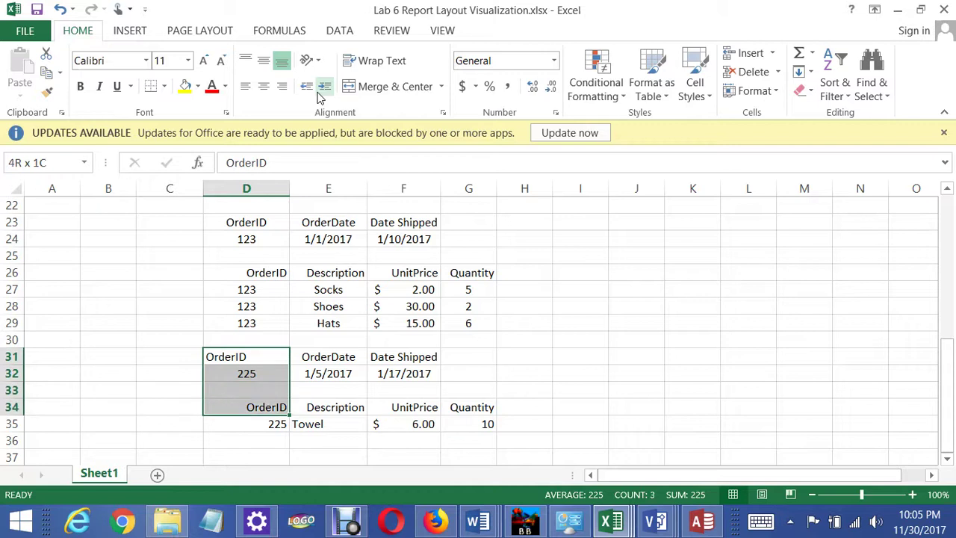
key(shift+Right)
key(shift+Right)
key(shift+Right)
key(shift+Down)
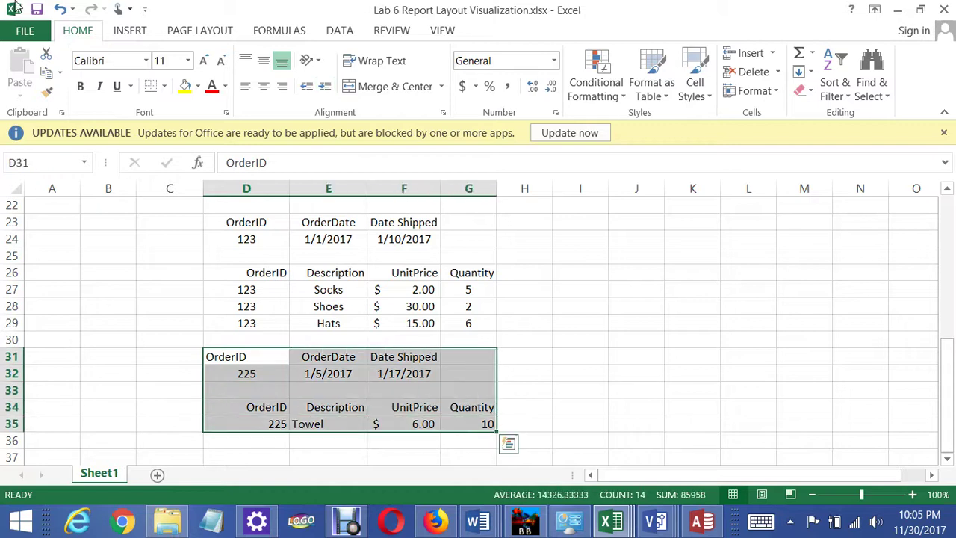
click(263, 88)
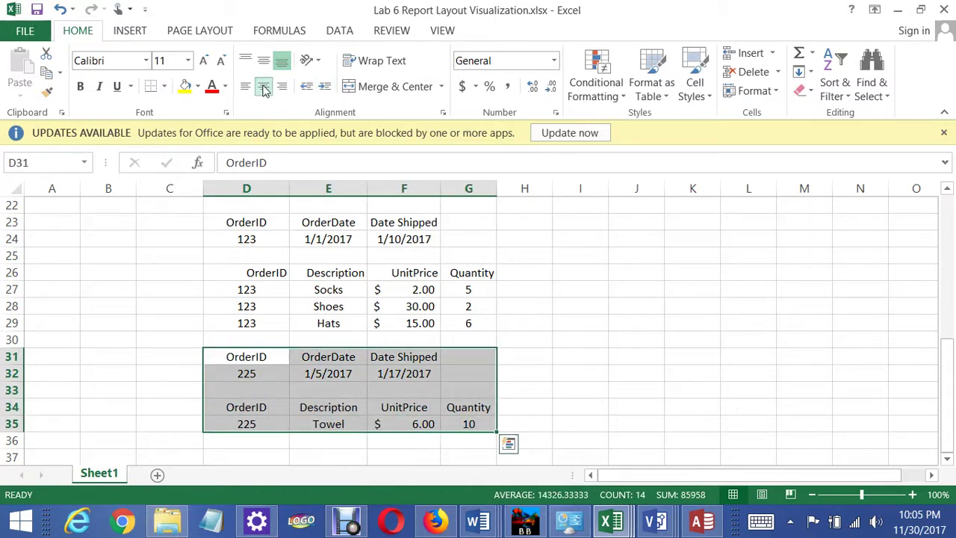
click(563, 314)
Center the first order's detail headings in D26:G26
click(284, 273)
drag(270, 272, 448, 274)
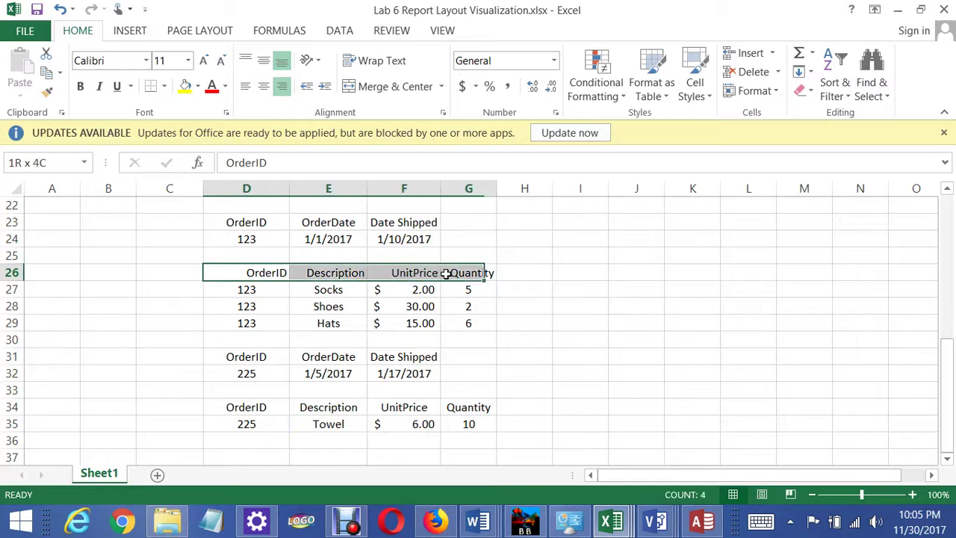
click(245, 87)
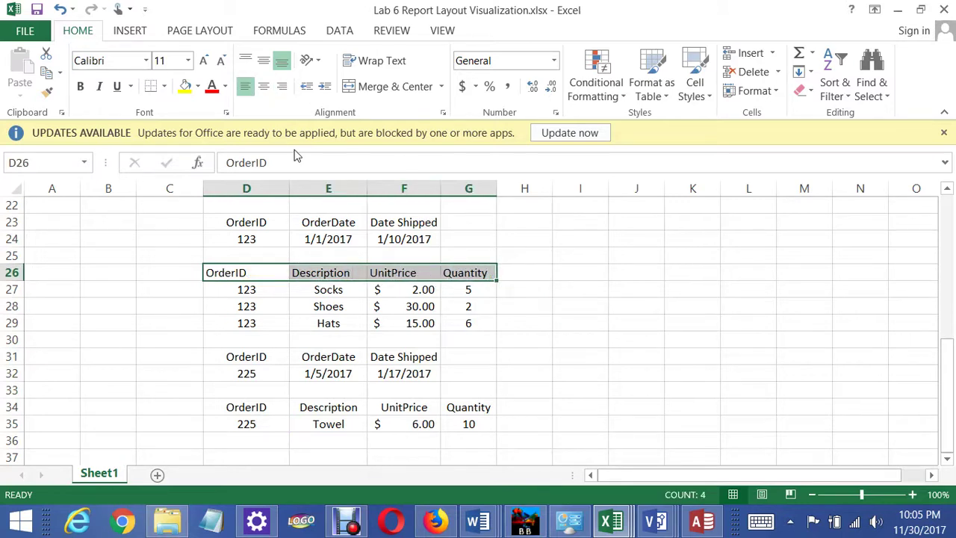
click(271, 88)
click(577, 410)
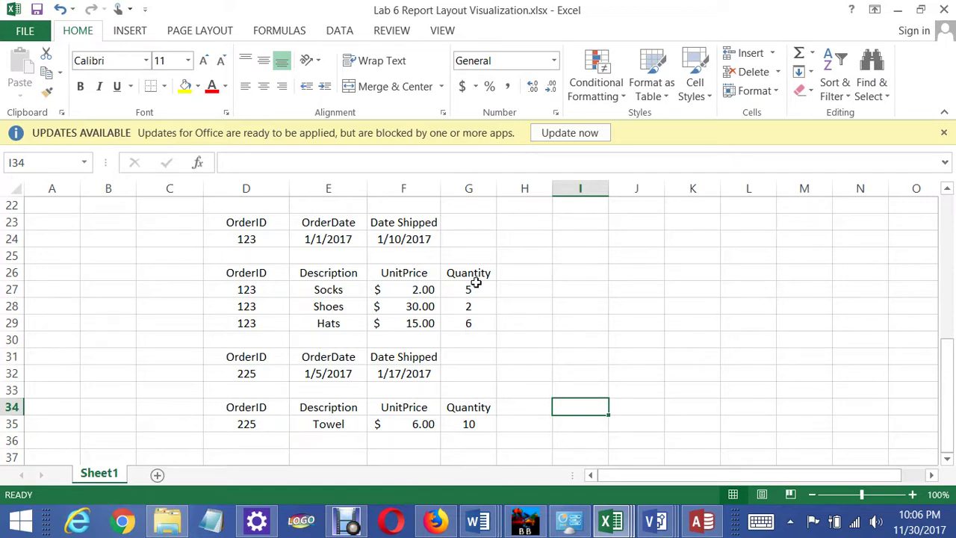
Start the next customer's row by entering a customer ID in C37 and CompanyName in D37
scroll(469, 367, up, 1)
scroll(468, 367, down, 2)
scroll(468, 369, up, 1)
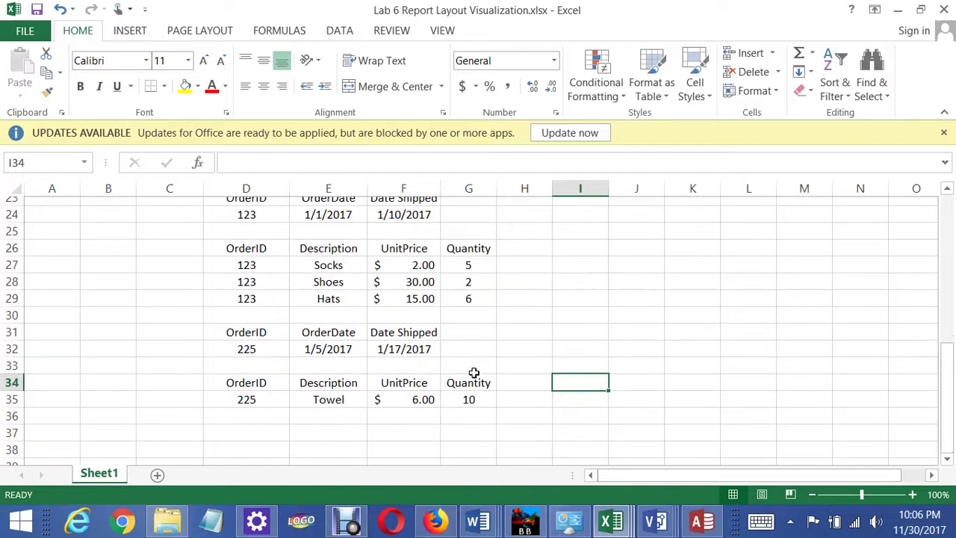
scroll(474, 372, up, 1)
scroll(473, 373, down, 1)
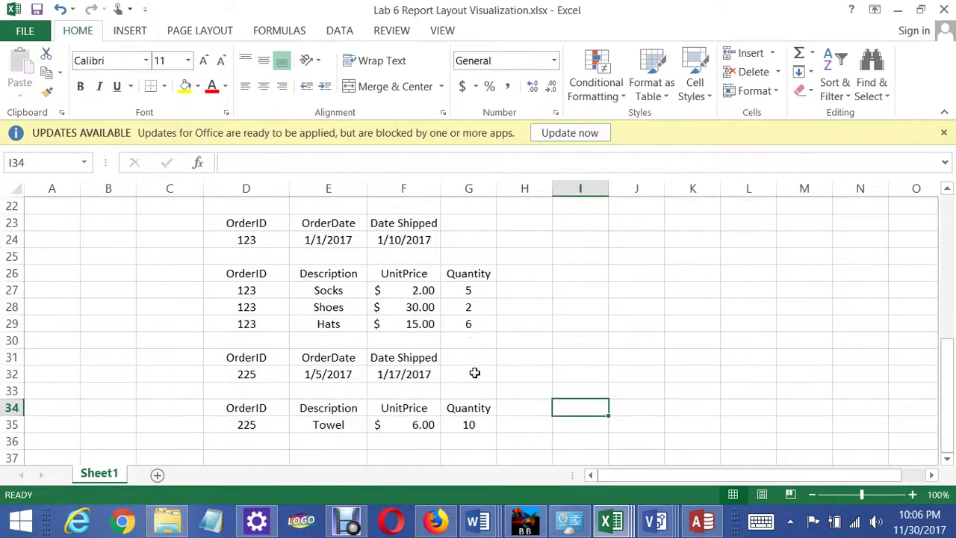
scroll(485, 421, down, 1)
click(185, 404)
text(210)
key(Return)
key(Up)
key(Right)
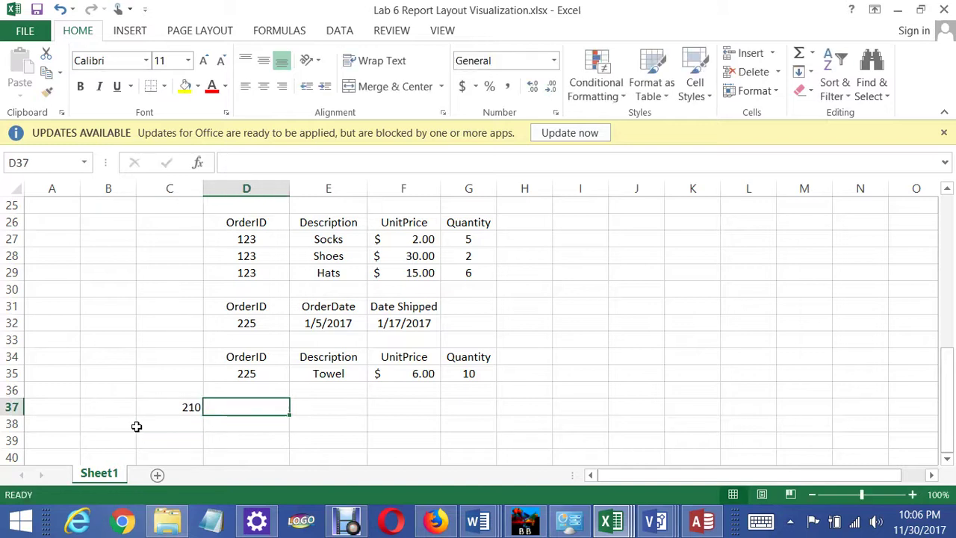
scroll(340, 326, up, 2)
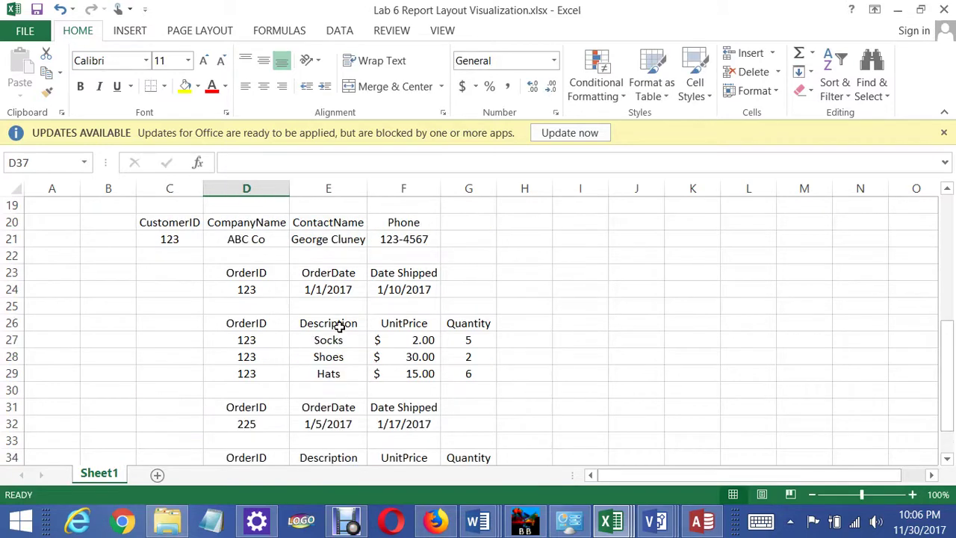
scroll(339, 323, down, 1)
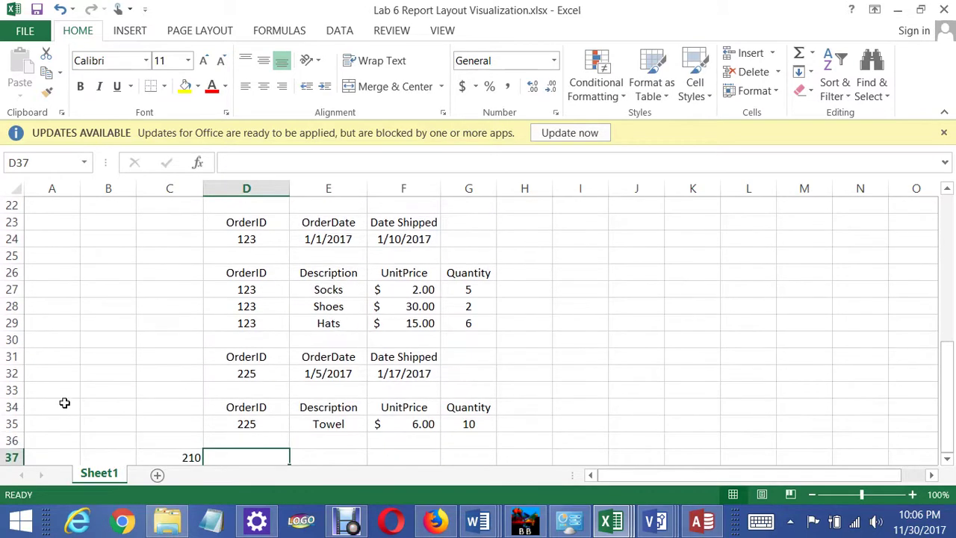
text(CompanyName)
key(Return)
key(Up)
key(Right)
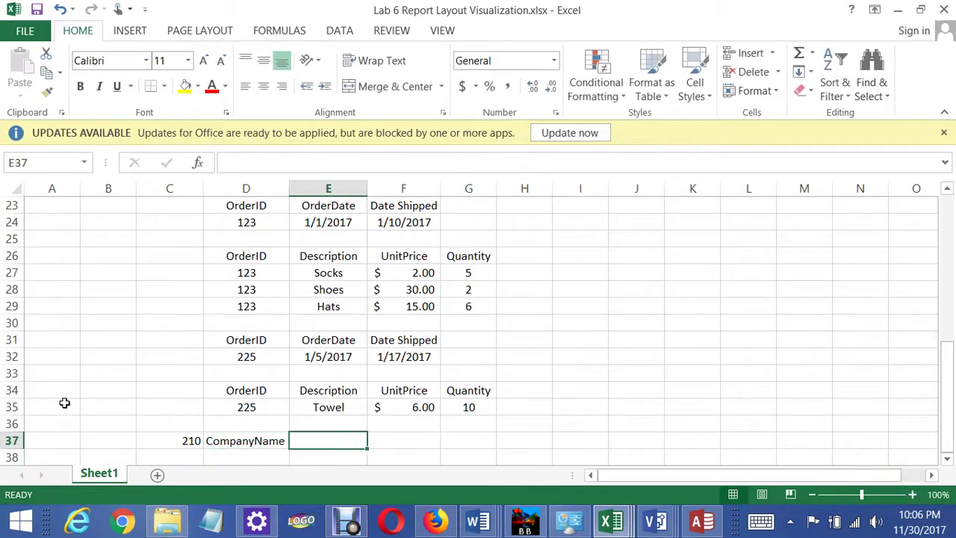
key(Right)
key(Right)
key(Right)
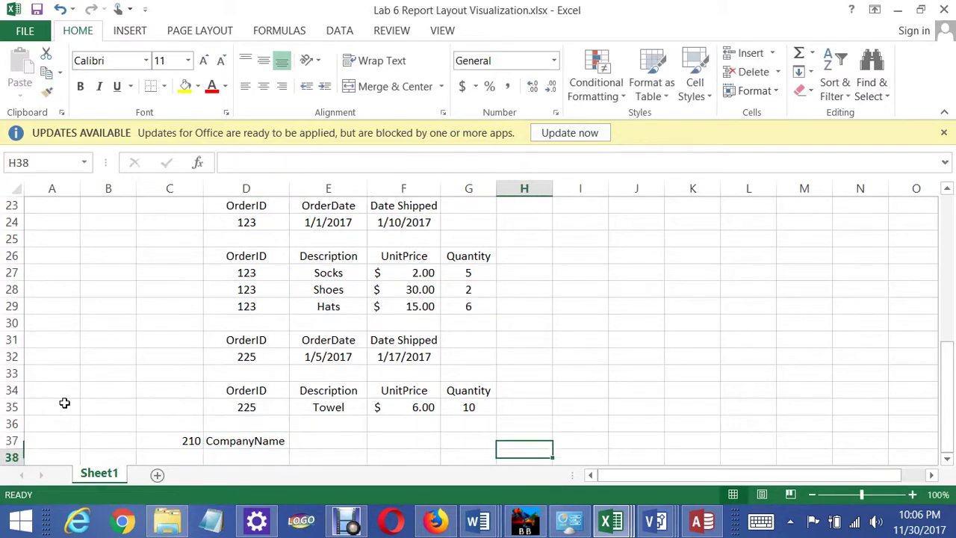
key(Down)
key(Down)
key(Left)
key(Left)
key(Left)
key(Left)
key(Left)
key(Right)
key(Right)
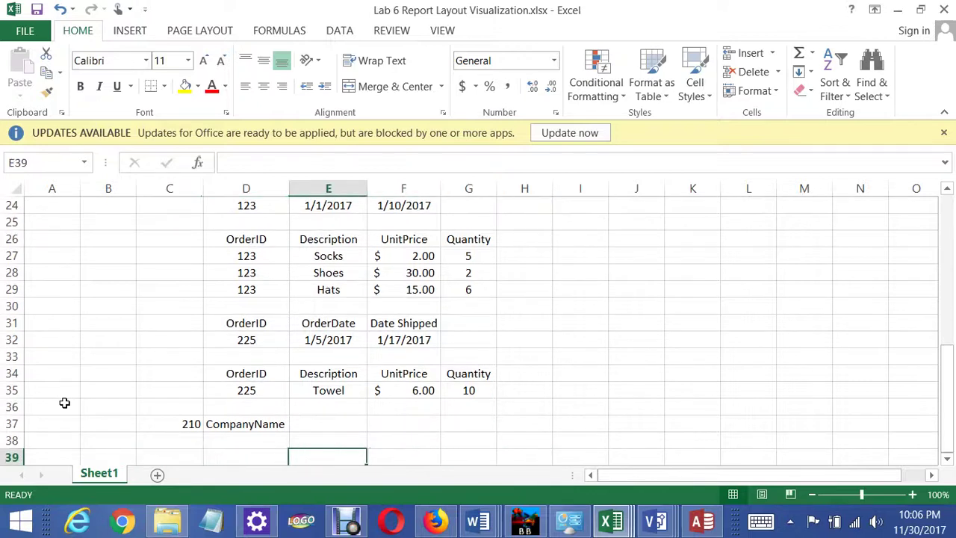
key(Right)
key(Down)
key(Down)
key(Left)
key(Left)
key(Down)
key(Down)
key(Down)
key(Down)
key(Down)
key(Down)
key(Down)
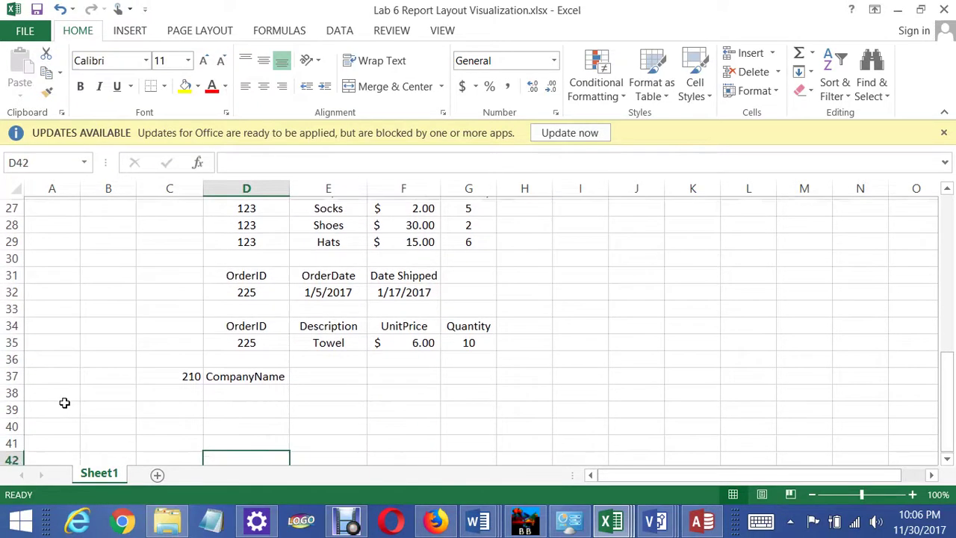
Go back up through the sample orders to review the Step 2 multi-table report instructions
key(Up)
key(Up)
key(Up)
key(Up)
key(Up)
key(Up)
key(Up)
key(Up)
key(Up)
key(Up)
key(Up)
key(Up)
key(Up)
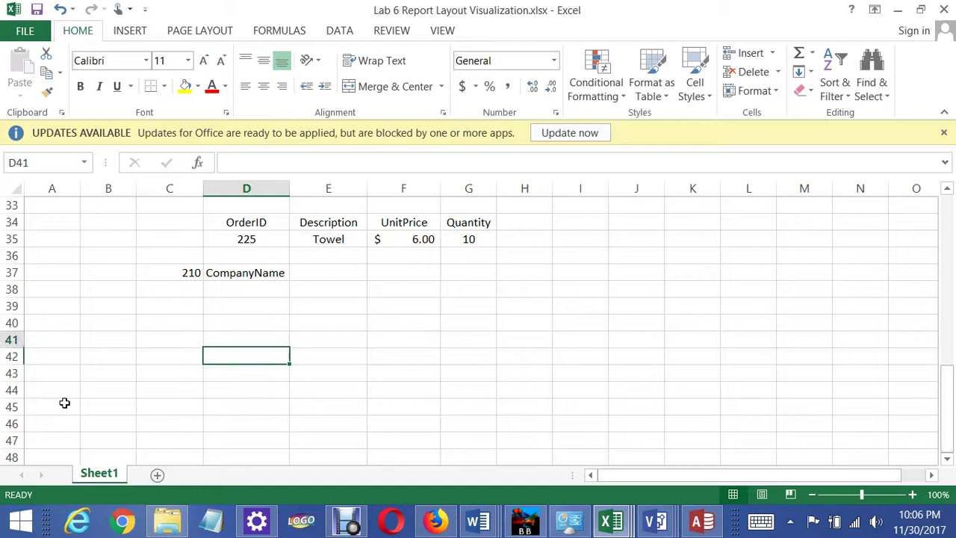
key(Up)
key(Up)
key(Up)
key(Up)
key(Up)
key(Up)
key(Up)
key(Up)
key(Up)
key(Up)
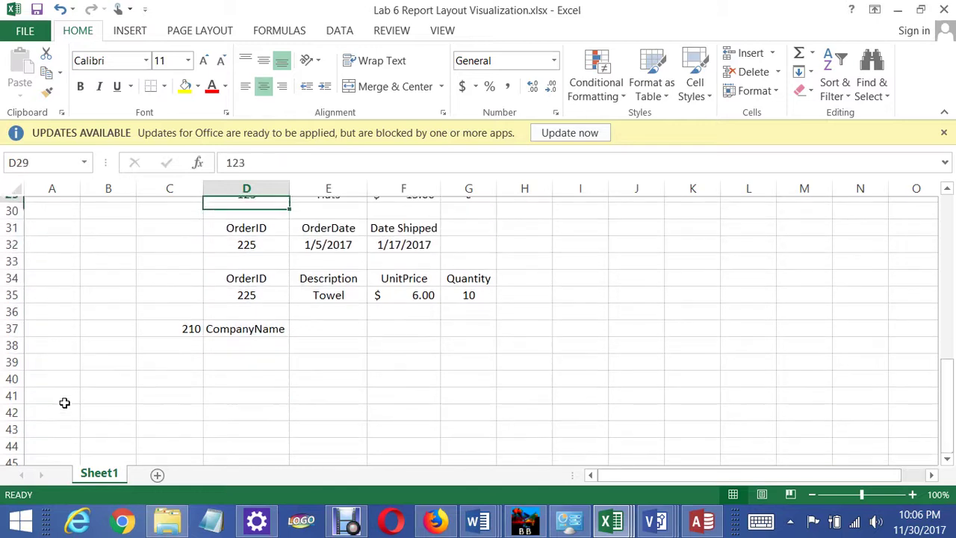
key(Up)
key(Up)
key(Up)
key(Up)
key(Up)
key(Up)
key(Up)
key(Up)
key(Up)
key(Up)
key(Up)
key(Up)
key(Up)
key(Up)
key(Up)
key(Up)
key(Up)
key(Up)
key(Up)
key(Up)
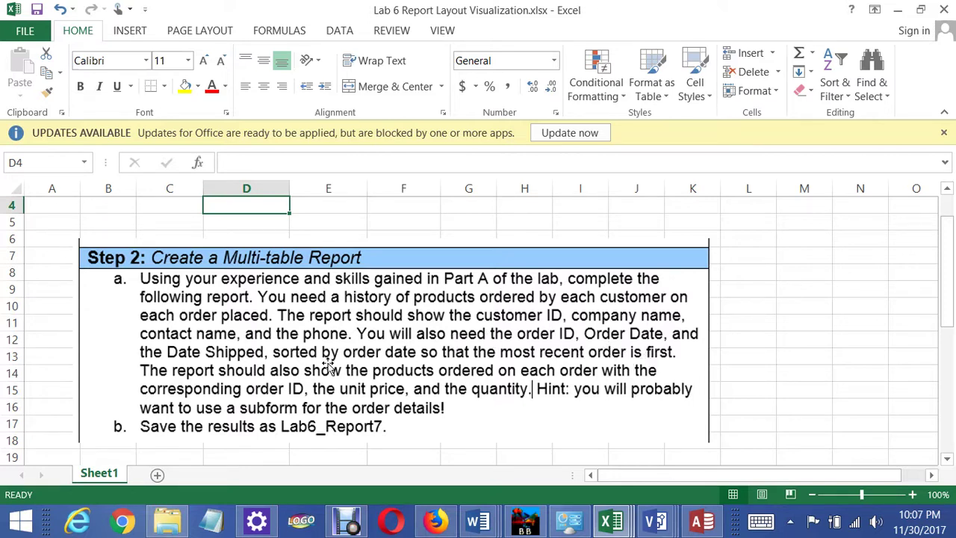
Change the first order's OrderDate in E24 to 1/5/2017
scroll(542, 294, down, 6)
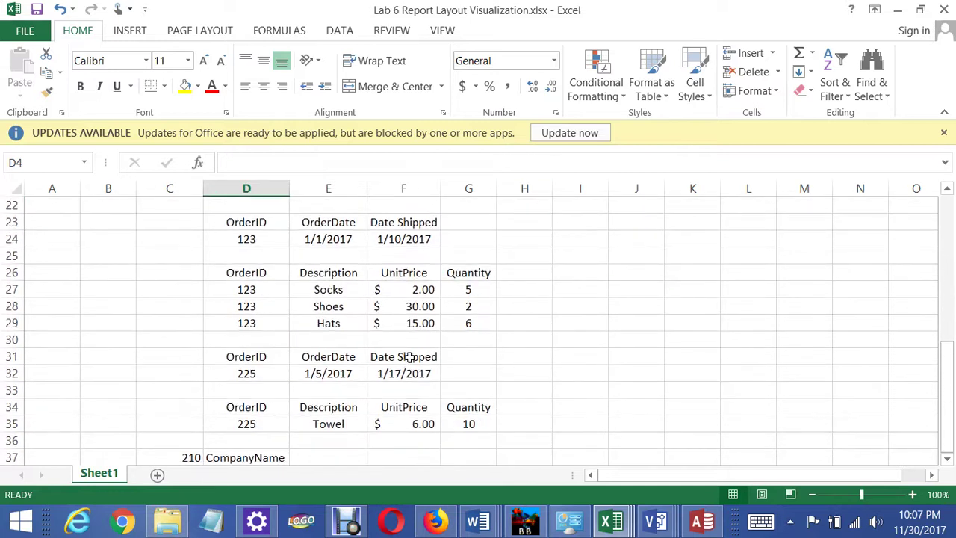
scroll(668, 301, up, 5)
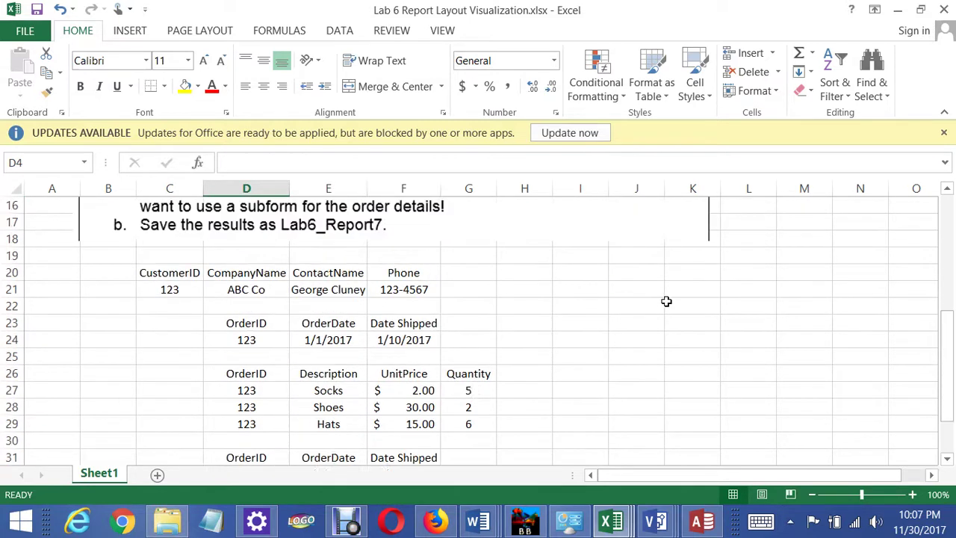
scroll(672, 310, down, 2)
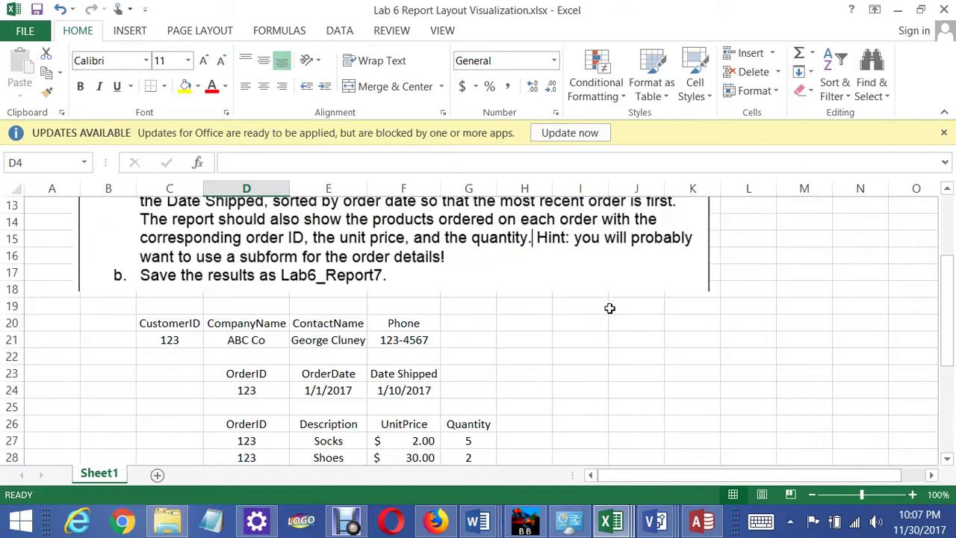
click(317, 387)
double_click(325, 390)
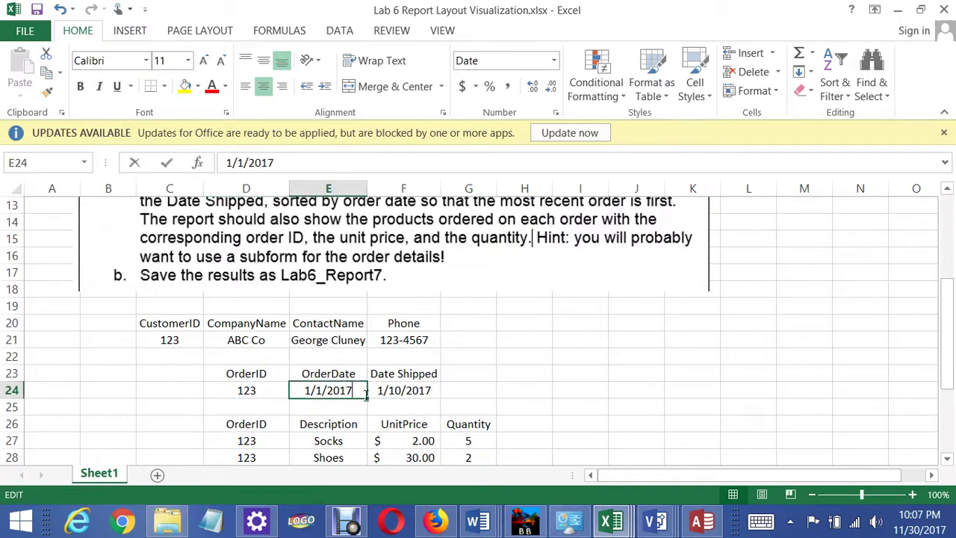
key(BackSpace)
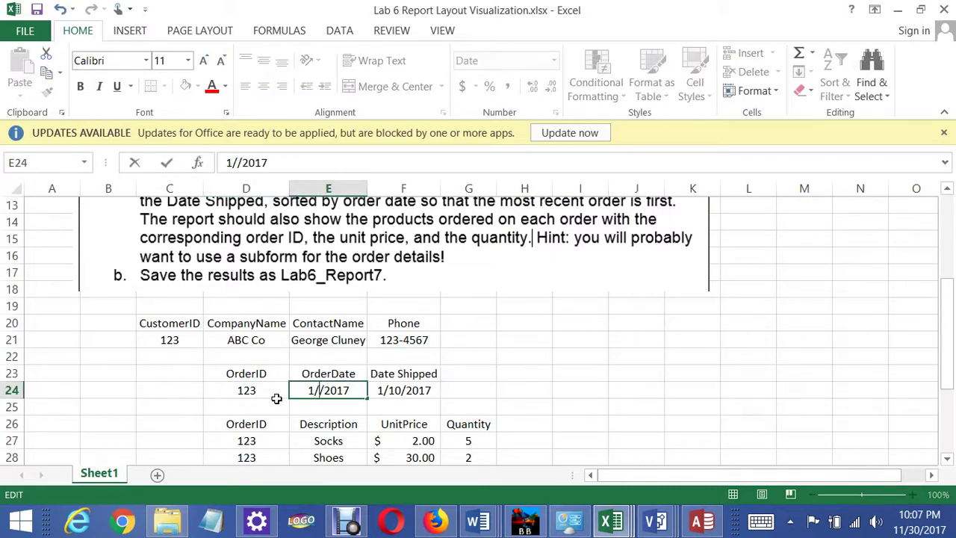
text(5)
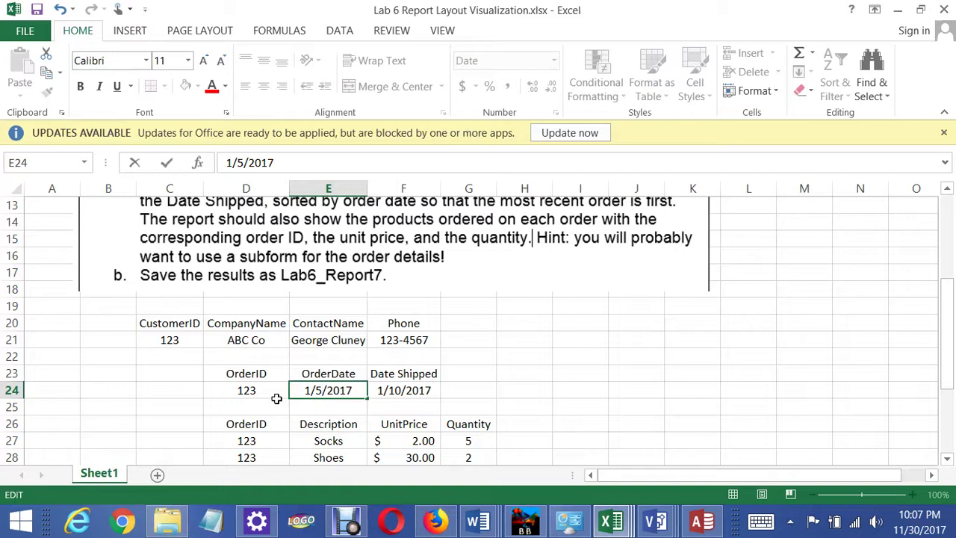
scroll(391, 387, down, 3)
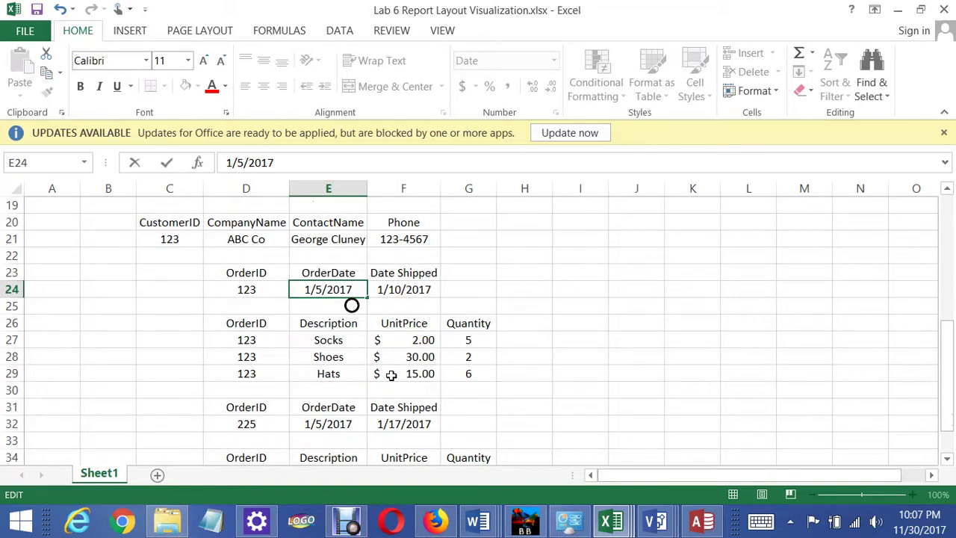
Set the second order's OrderDate in E32 to 1/1/2017
click(314, 373)
key(F2)
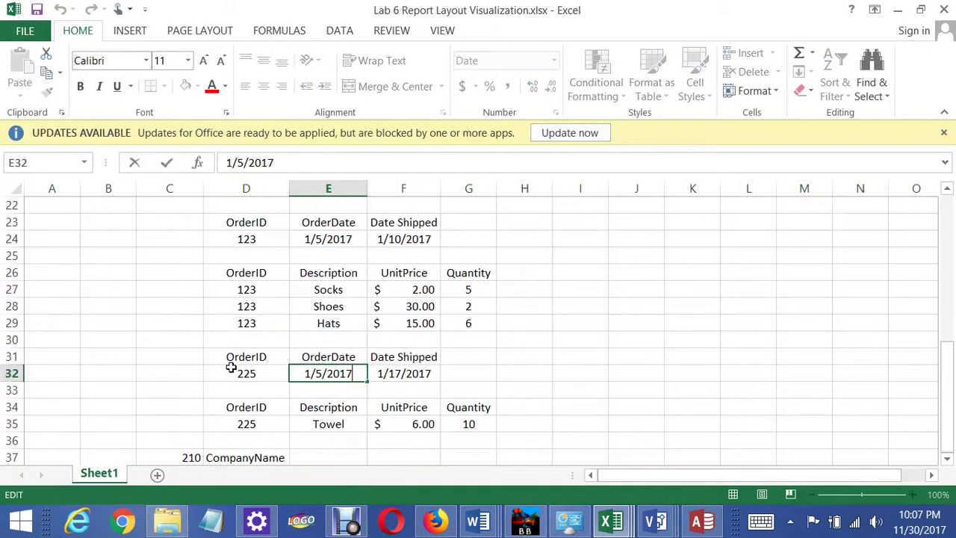
key(Delete)
text(1)
key(Return)
key(Up)
key(Down)
key(Down)
key(Down)
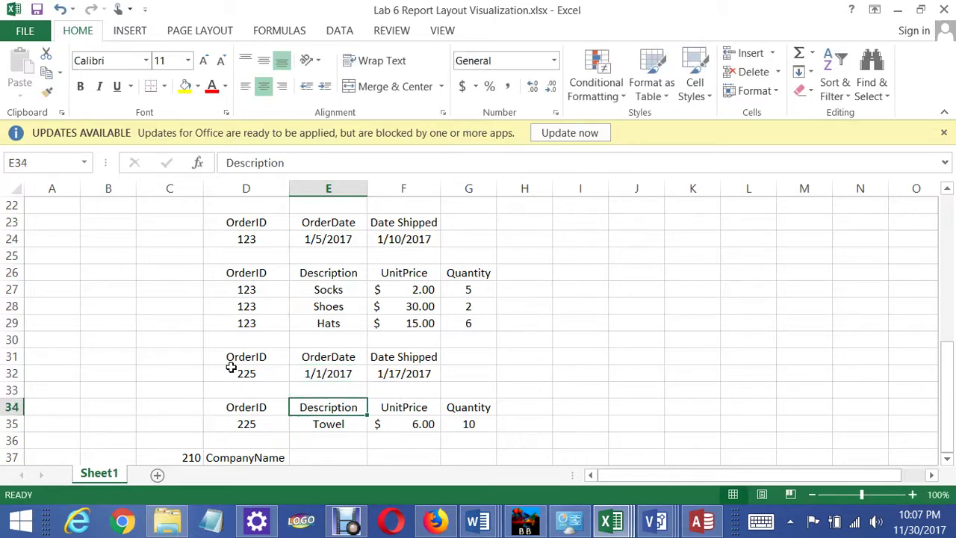
Check the order dates in the mock-up against the sorting requirement in the Step 2 instructions
key(Up)
key(Down)
key(Down)
key(Down)
key(Up)
key(Up)
key(Up)
key(Up)
key(Up)
key(Up)
key(Up)
key(Up)
key(Up)
key(Up)
key(Up)
key(Up)
key(Up)
key(Up)
key(Up)
key(Up)
key(Up)
key(Up)
key(Up)
key(Up)
key(Up)
key(Up)
key(Up)
key(Up)
key(Up)
key(Up)
key(Up)
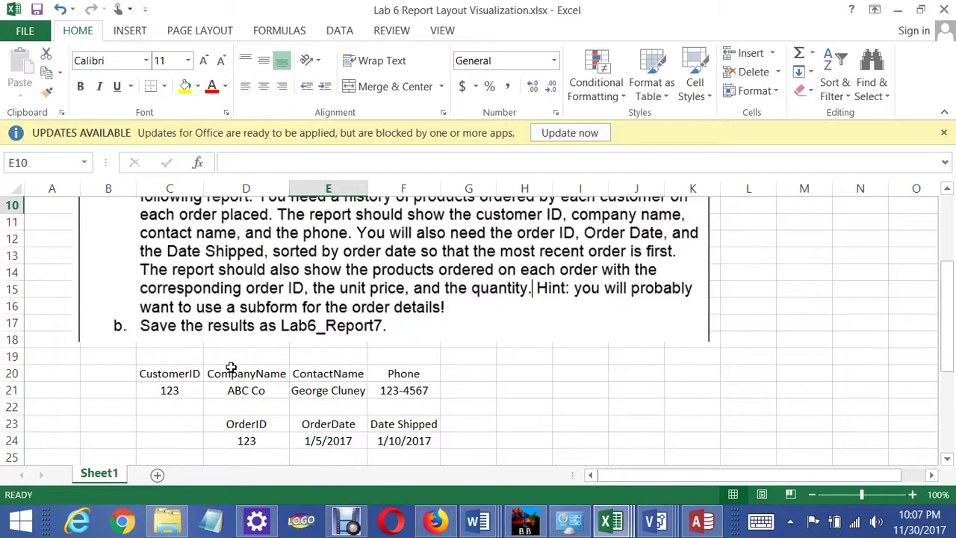
key(Down)
key(Down)
key(Down)
key(Down)
key(Down)
key(Down)
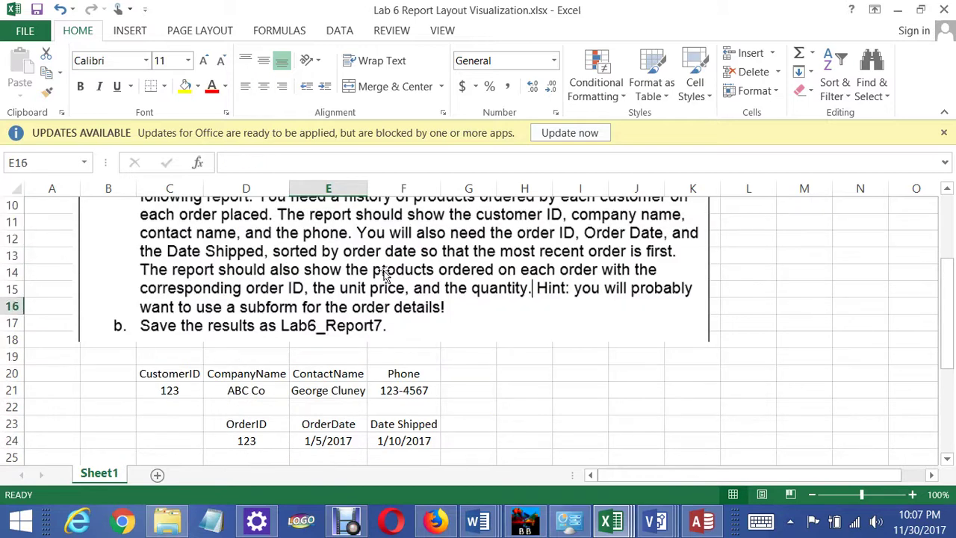
click(811, 254)
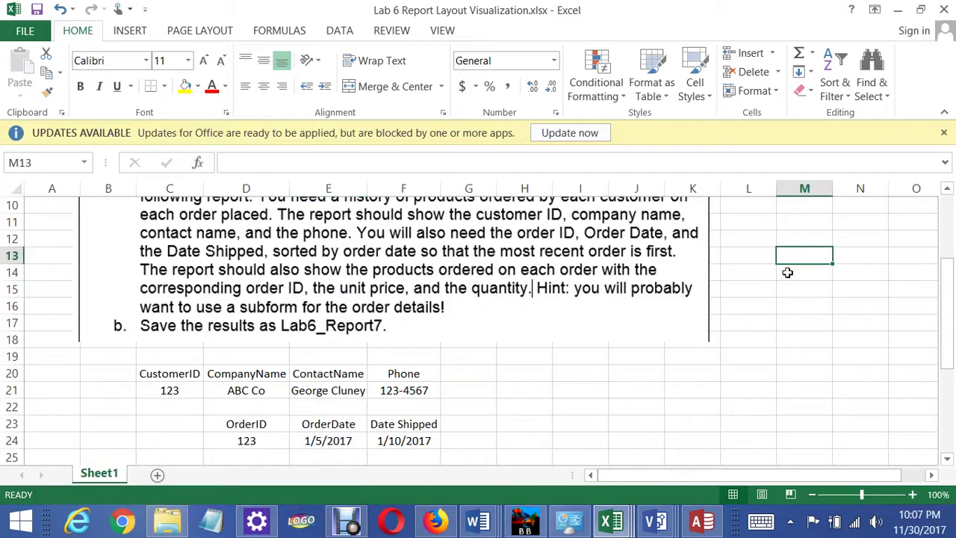
Shade the customer and first order header block C20:F24 with a light green theme fill
scroll(776, 273, up, 1)
scroll(776, 272, down, 3)
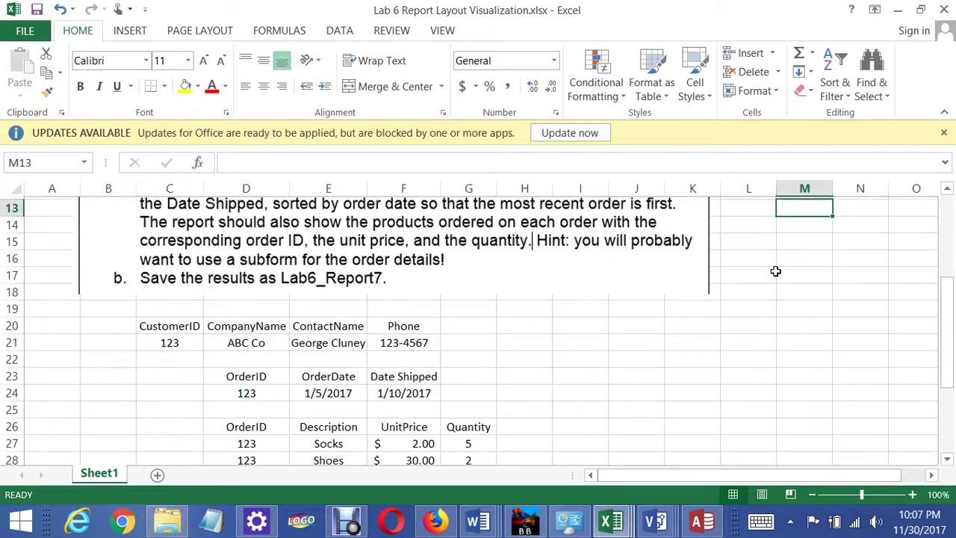
drag(153, 277, 427, 340)
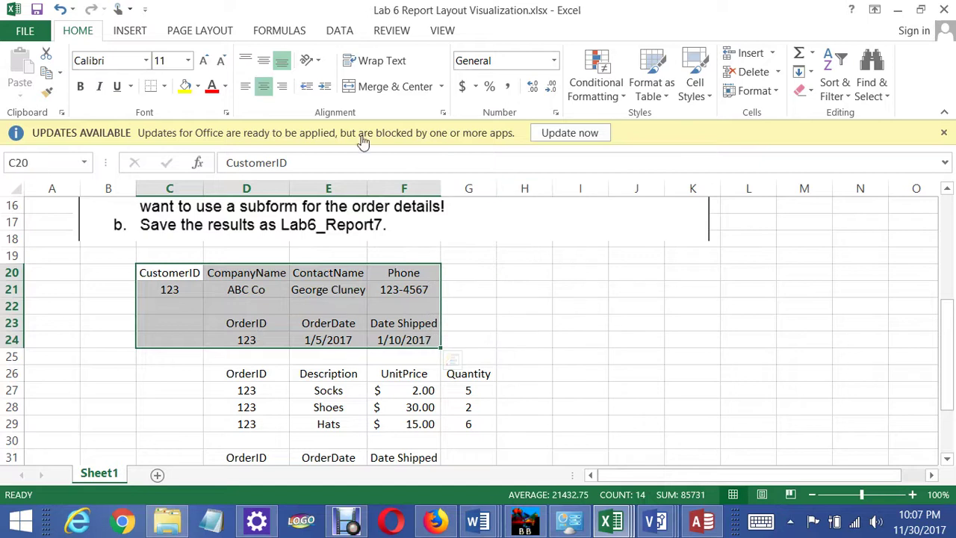
click(198, 87)
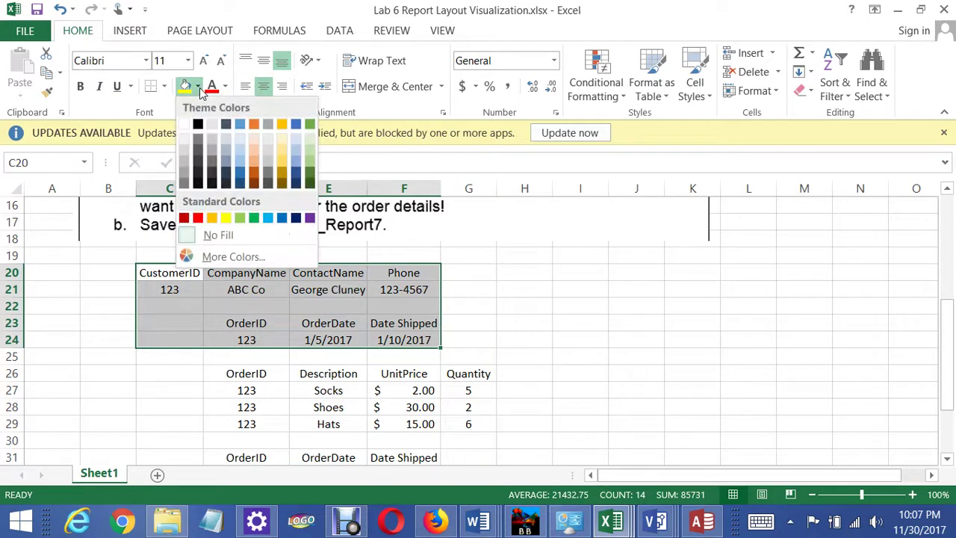
click(310, 153)
drag(550, 271, 582, 273)
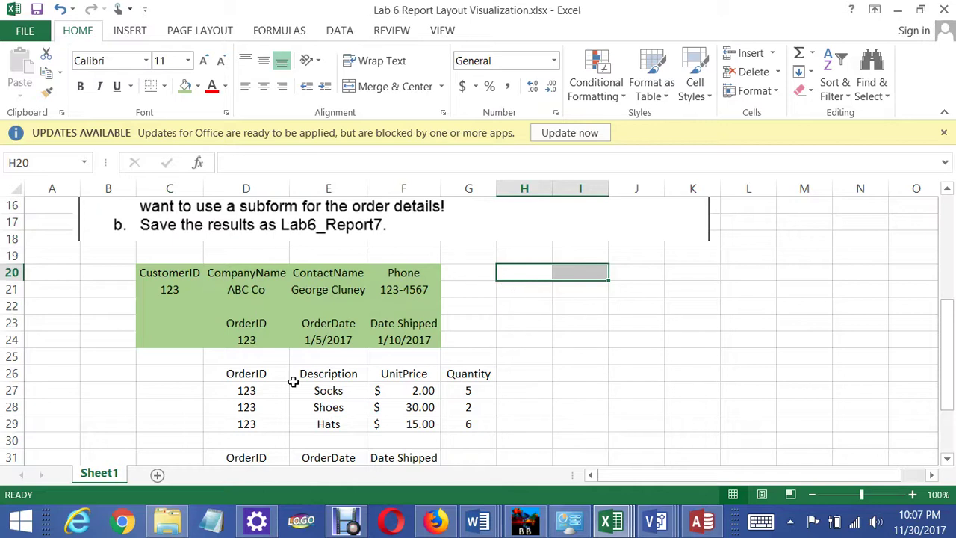
Shade the first order's product details block D26:G29 with a light blue theme fill
drag(232, 373, 480, 424)
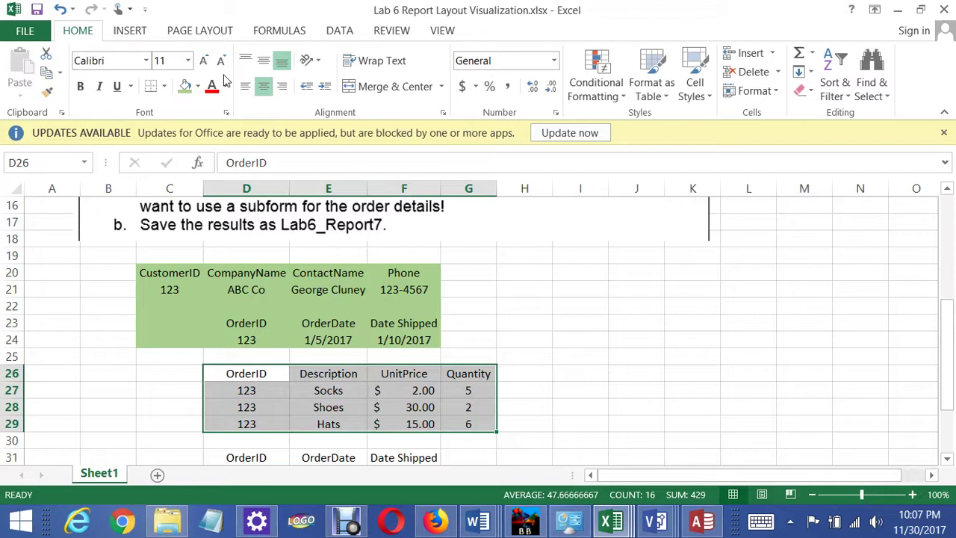
click(198, 90)
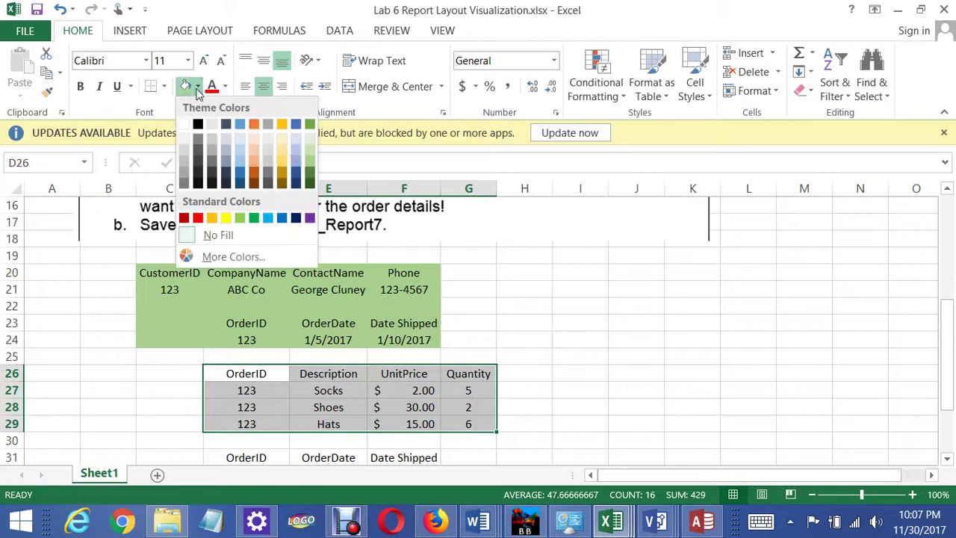
click(296, 137)
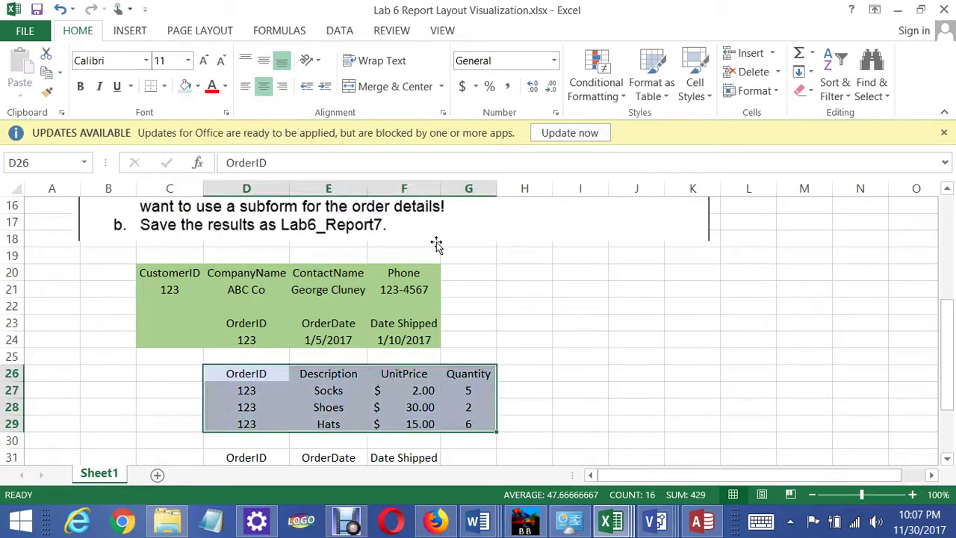
click(579, 361)
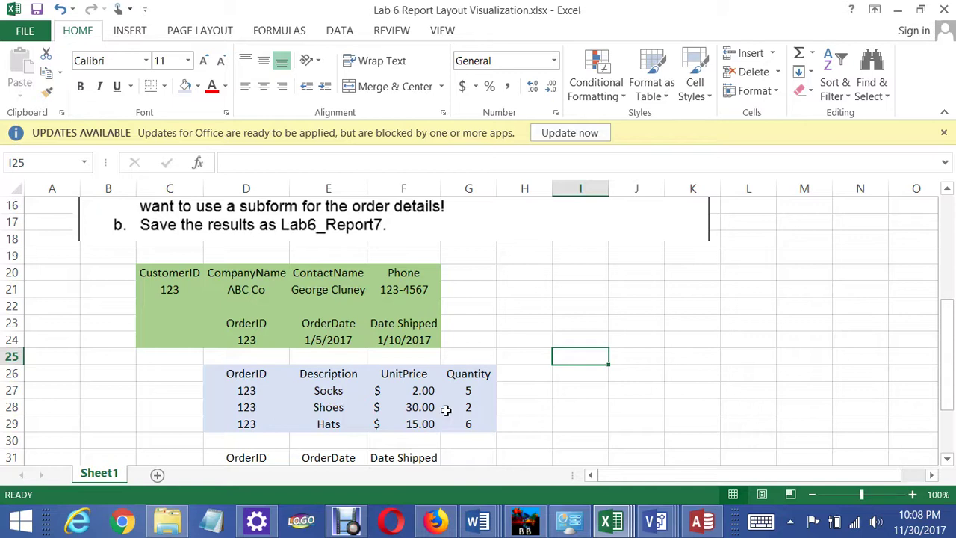
Compare the OrderID in D24 of the green block with the OrderID in D27 of the blue details block
click(249, 337)
click(248, 389)
click(251, 342)
click(251, 389)
click(253, 342)
click(252, 389)
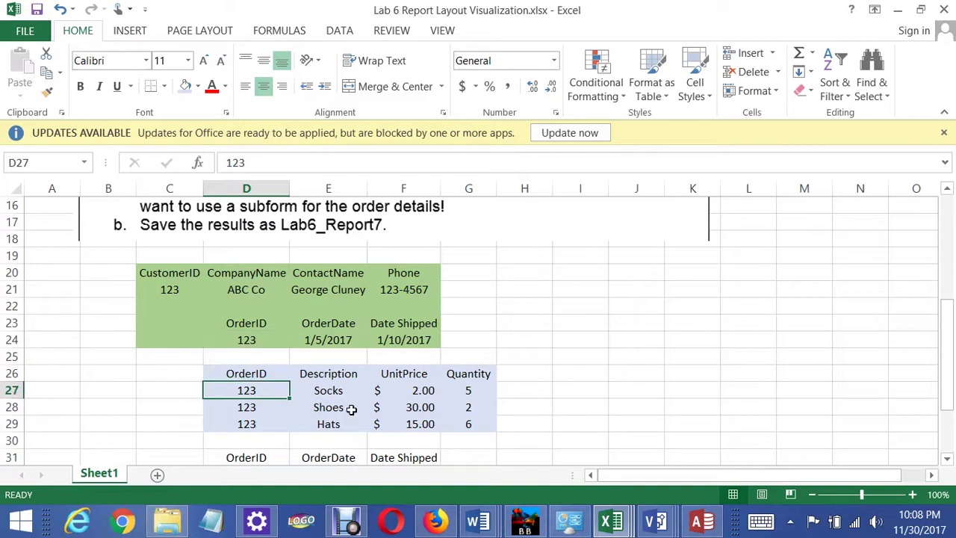
click(554, 338)
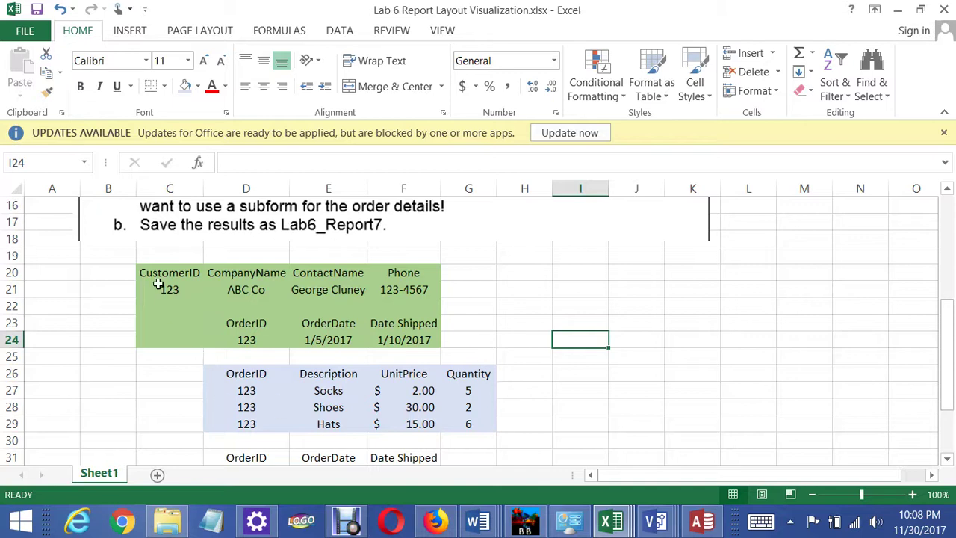
Examine how the green customer and order block and the blue order details block fit together as main report and subform
drag(144, 256, 488, 440)
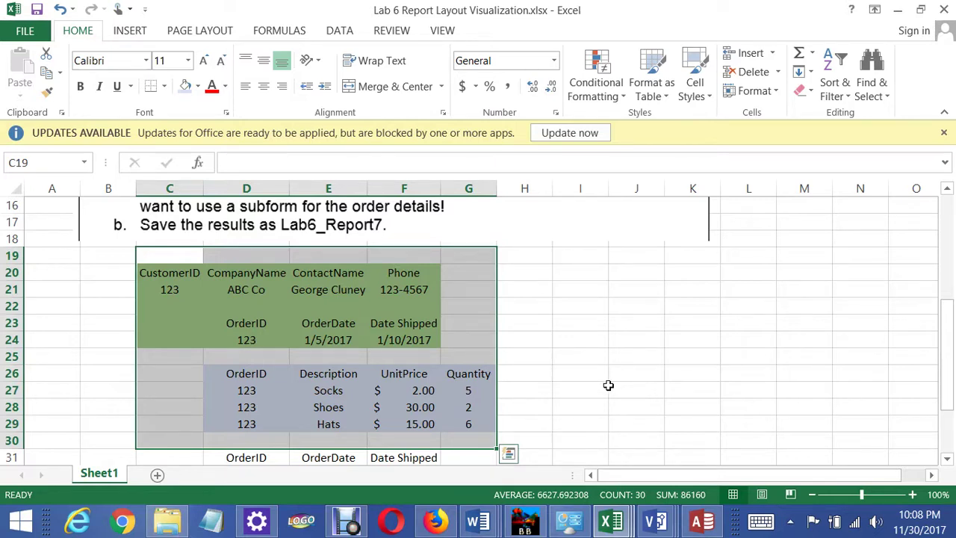
click(635, 323)
click(166, 277)
drag(262, 277, 404, 342)
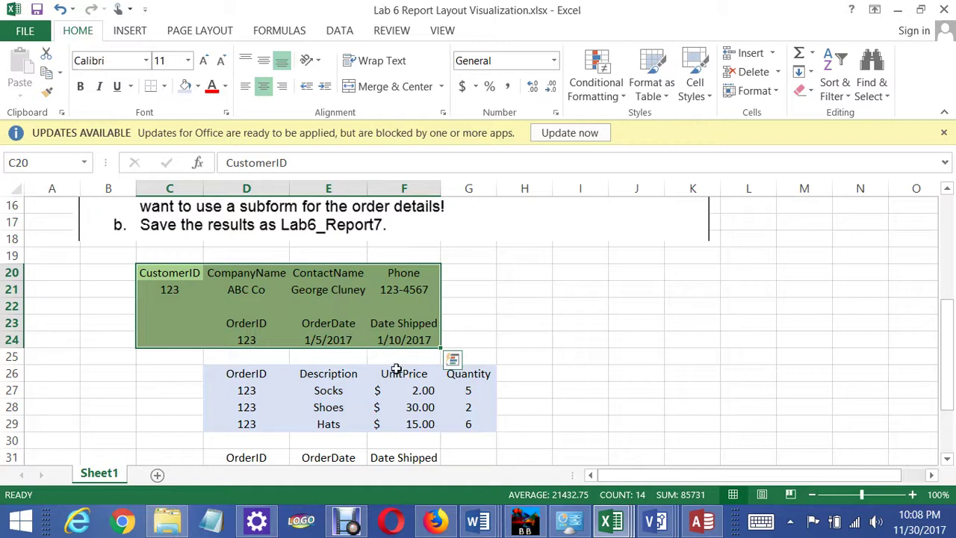
click(376, 393)
mouse_move(237, 375)
mouse_down()
mouse_move(406, 376)
mouse_move(448, 388)
mouse_move(458, 424)
mouse_up()
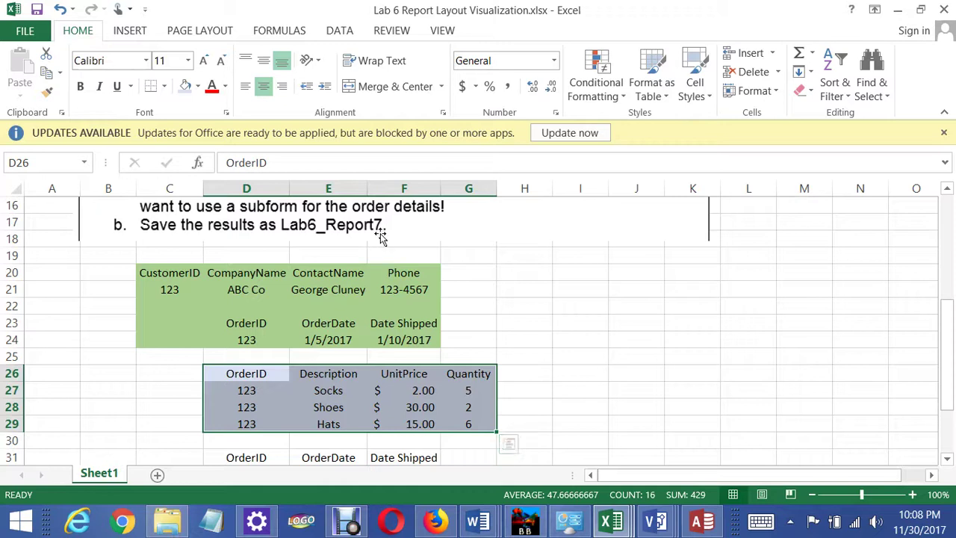
drag(169, 280, 423, 346)
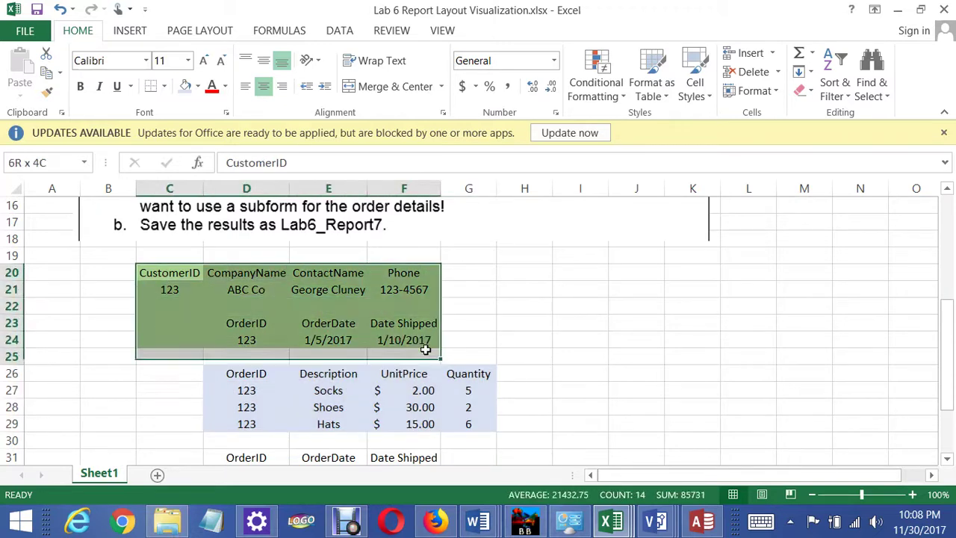
click(519, 323)
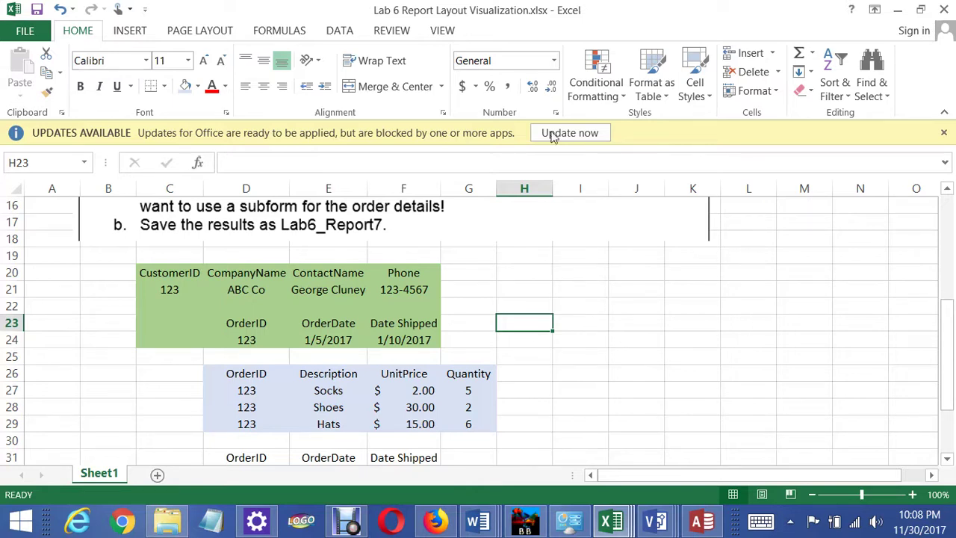
Review the second sample order and the next customer below the shaded blocks of the mock-up
click(620, 337)
scroll(621, 329, up, 1)
scroll(621, 330, down, 2)
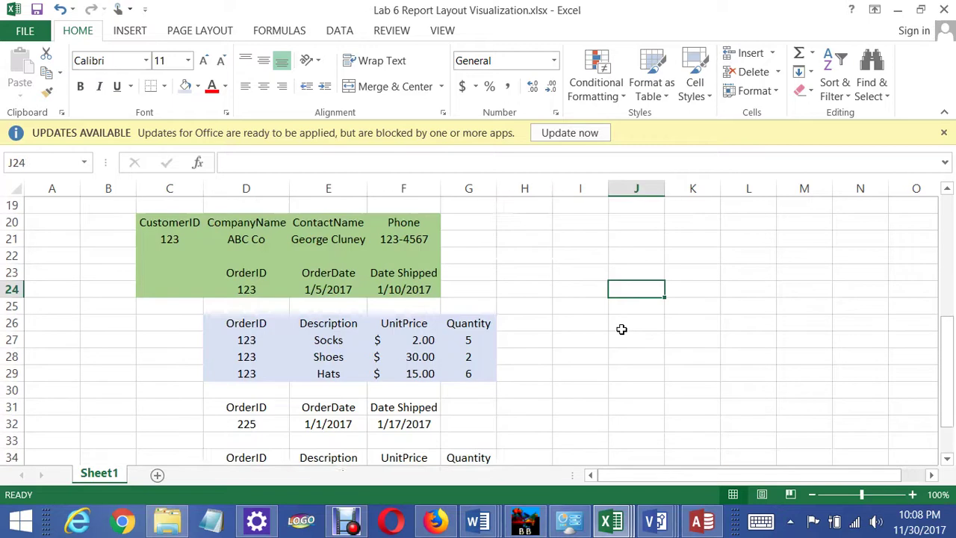
scroll(624, 329, down, 1)
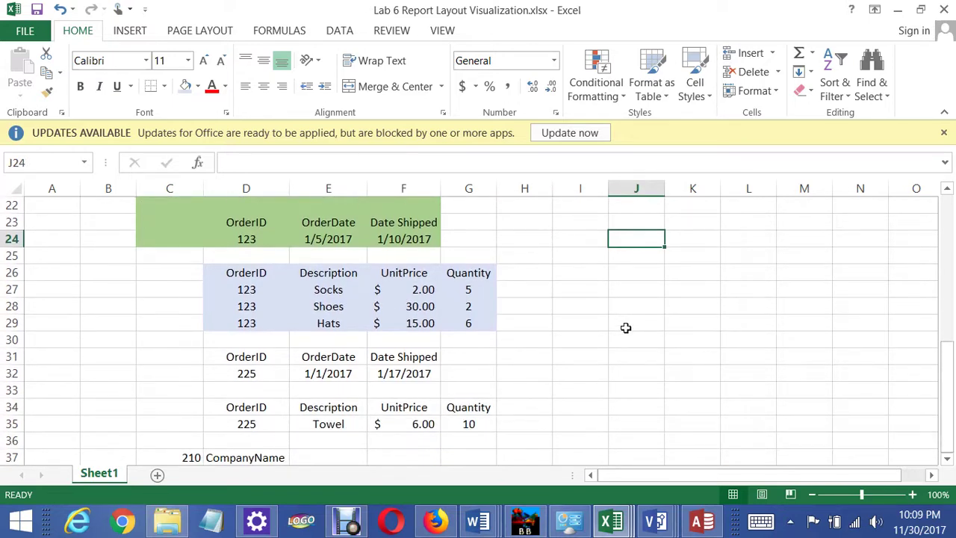
click(626, 326)
click(572, 288)
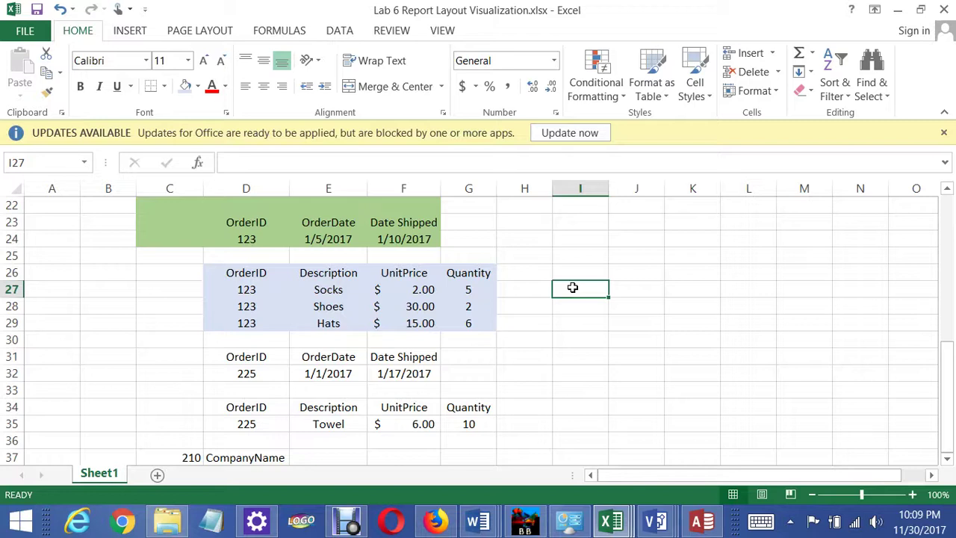
scroll(572, 289, down, 3)
Switch to Access and examine the Customers report's column headings and the first customer's order layout
click(703, 523)
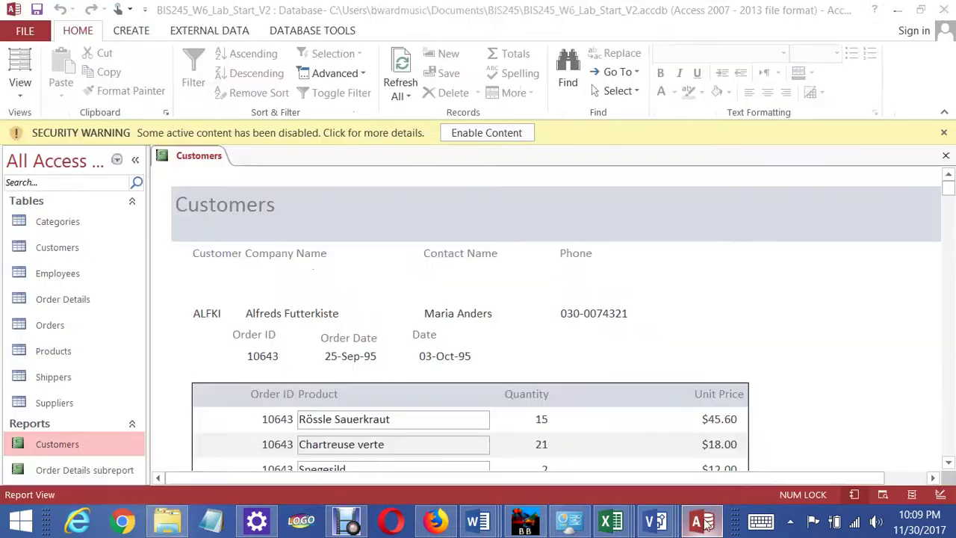
scroll(782, 384, down, 3)
scroll(782, 384, up, 3)
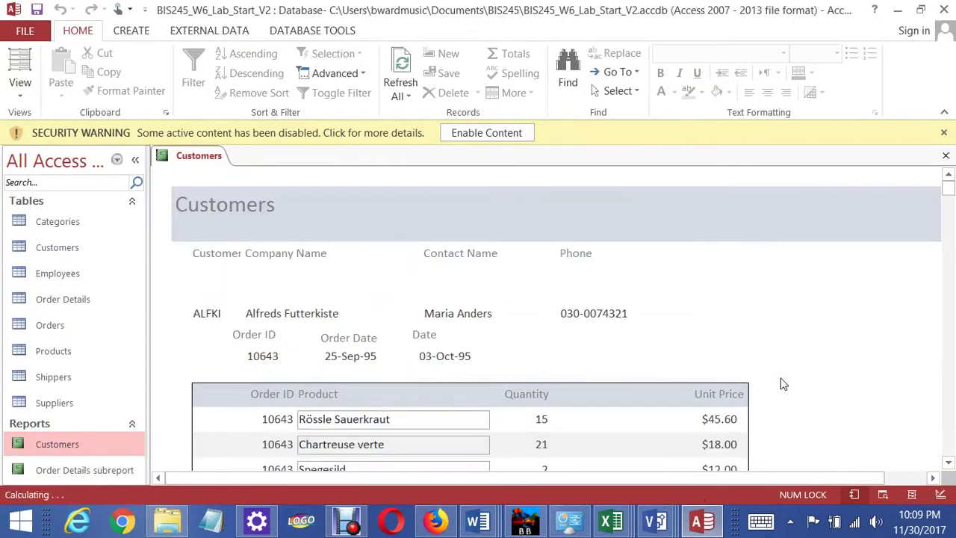
scroll(779, 371, down, 3)
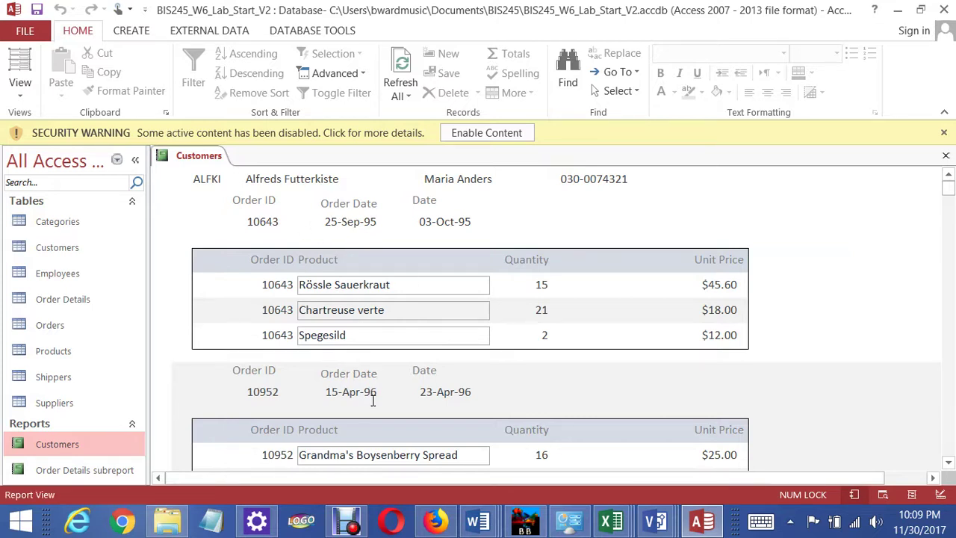
scroll(377, 275, up, 3)
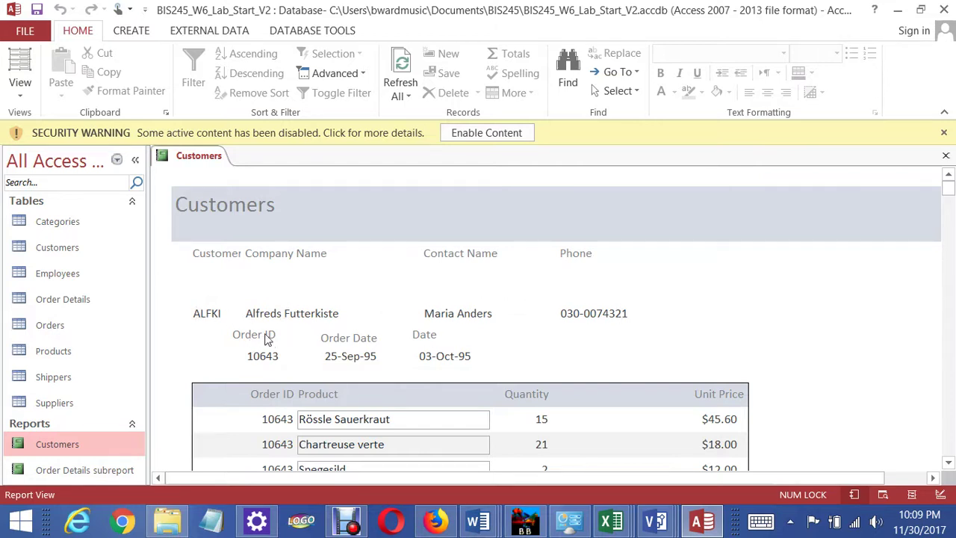
click(439, 340)
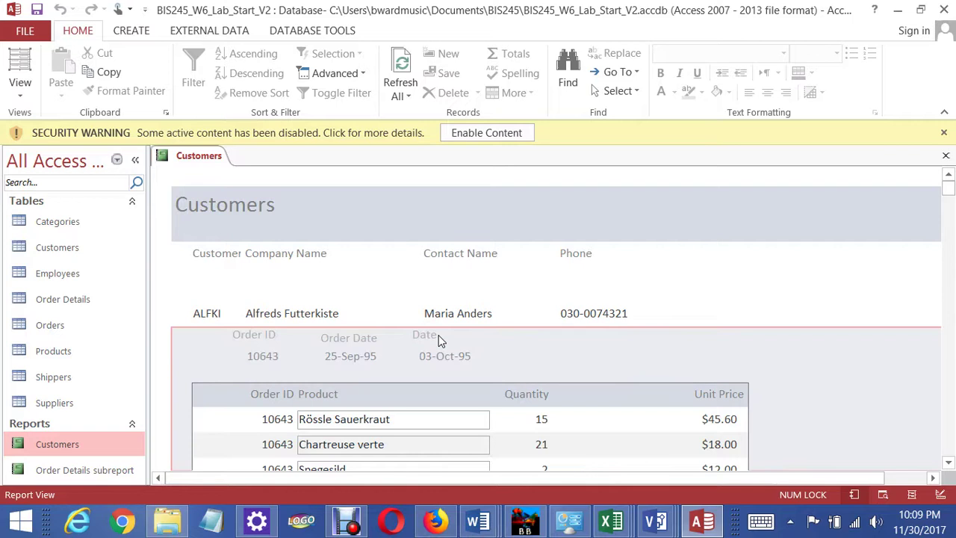
click(741, 299)
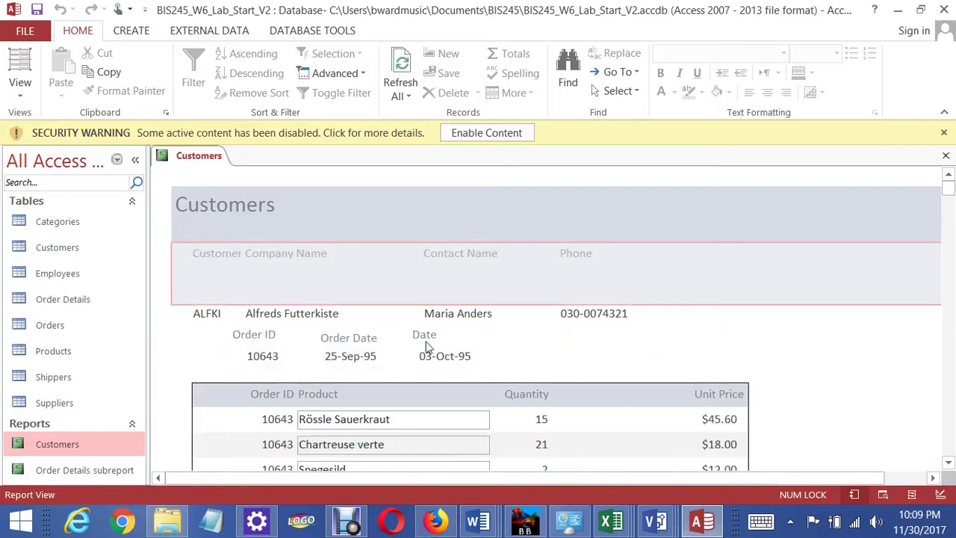
Review how the Customers report groups each customer's orders and their product details throughout its length
scroll(478, 349, down, 3)
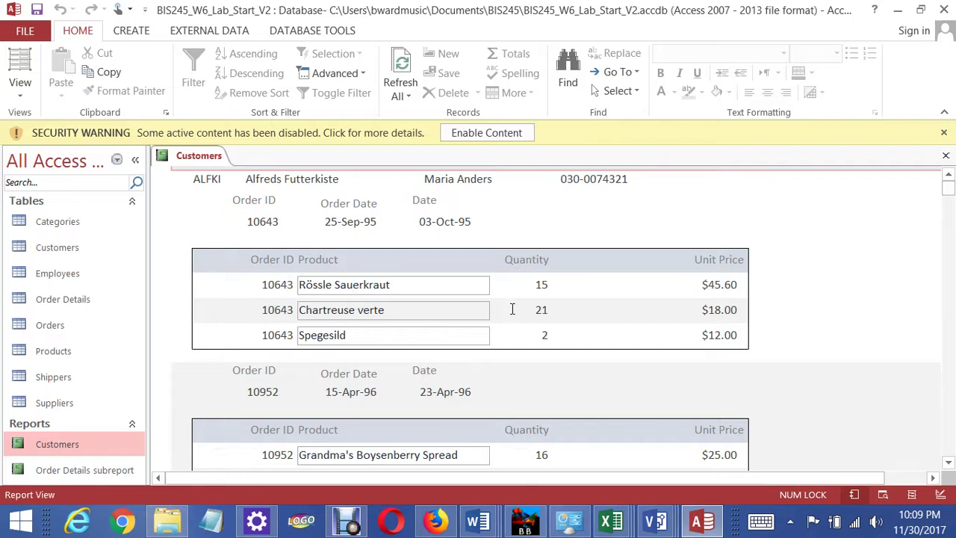
scroll(753, 340, down, 8)
scroll(749, 335, down, 6)
scroll(739, 331, up, 5)
scroll(732, 329, up, 10)
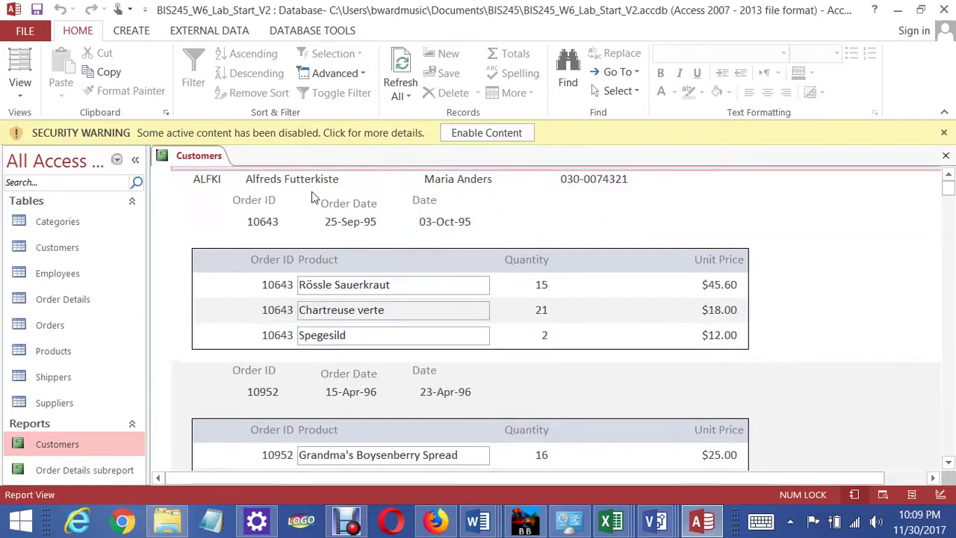
scroll(378, 246, down, 10)
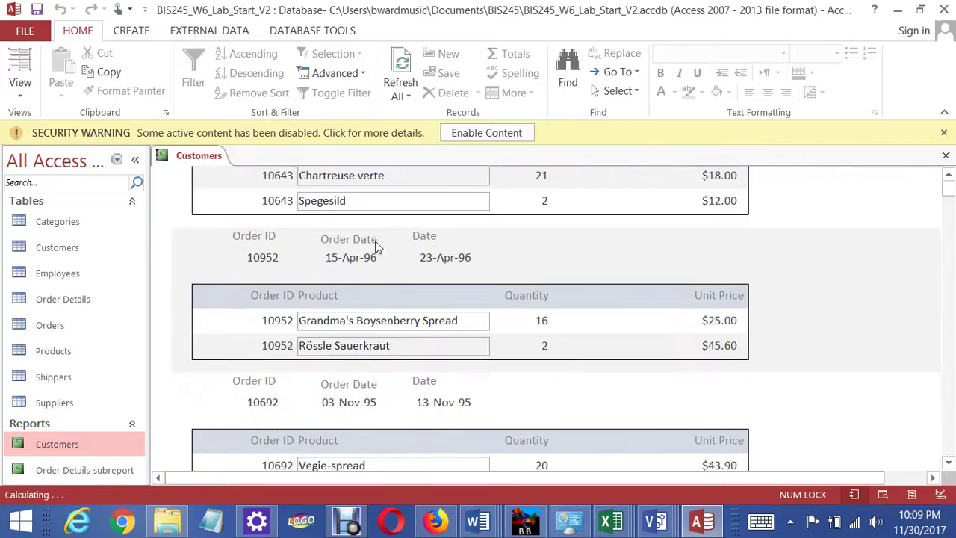
scroll(377, 247, down, 3)
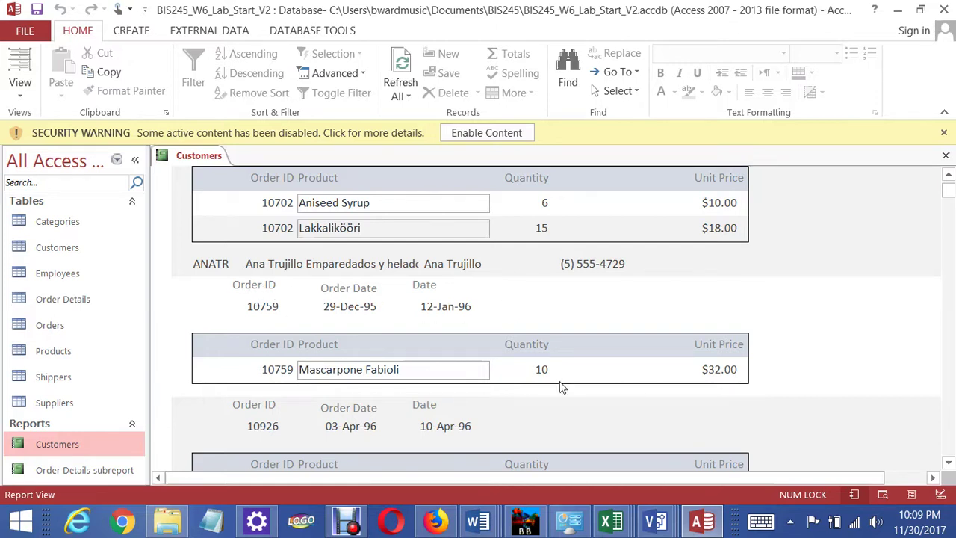
scroll(590, 387, down, 3)
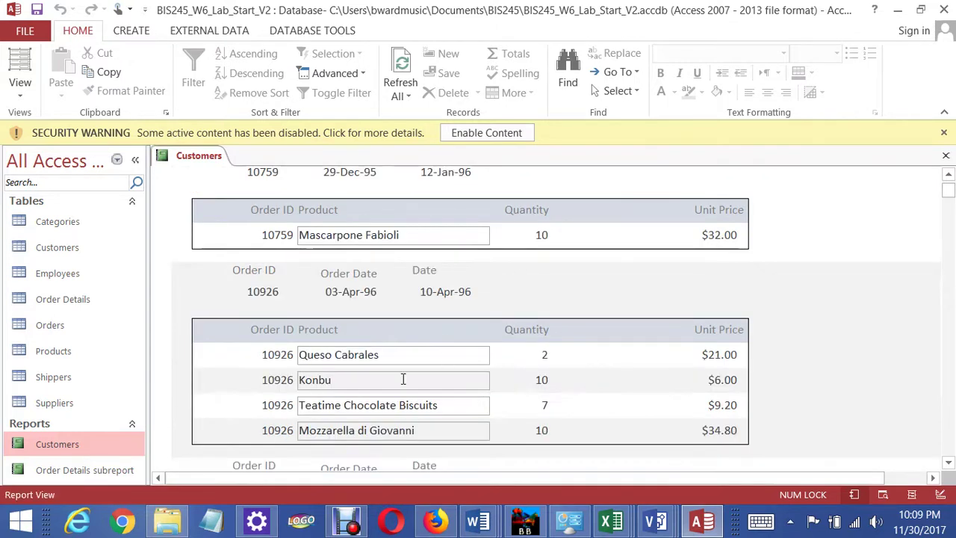
scroll(534, 404, down, 10)
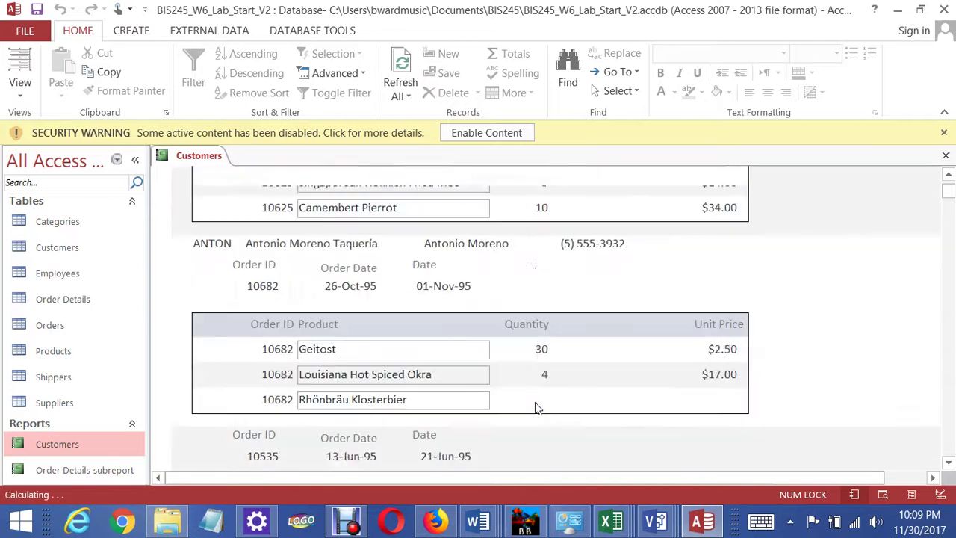
scroll(536, 404, down, 12)
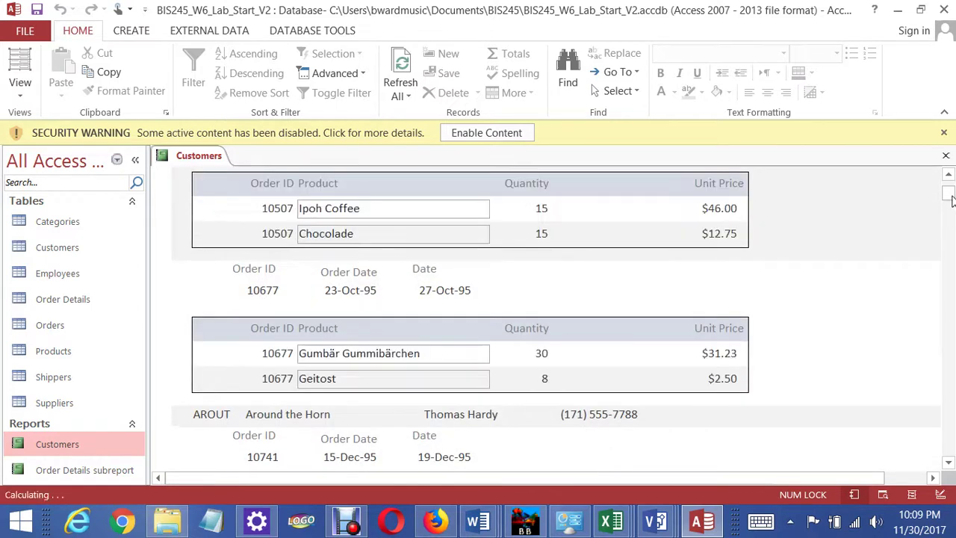
drag(952, 200, 953, 282)
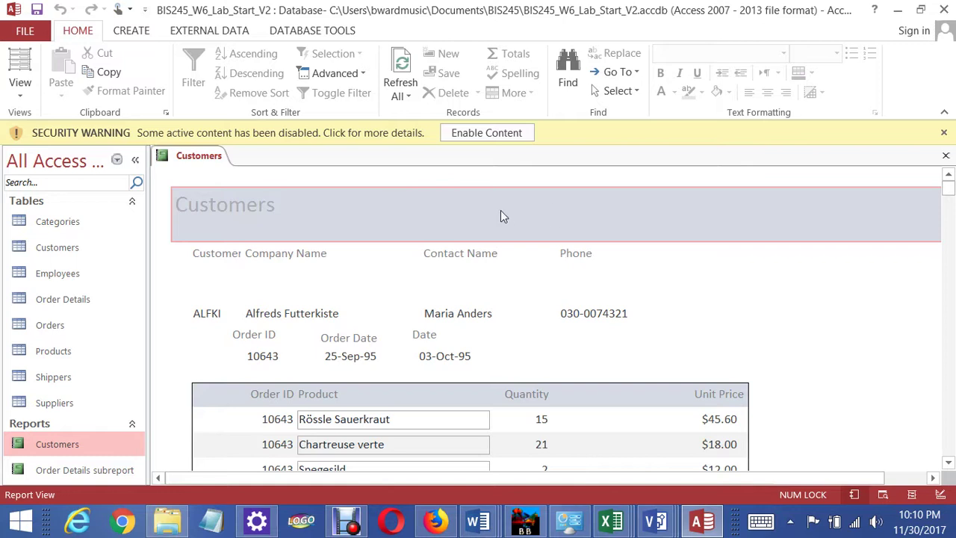
Switch the Customers report to Design View and move its title to the middle of the report header
right_click(204, 160)
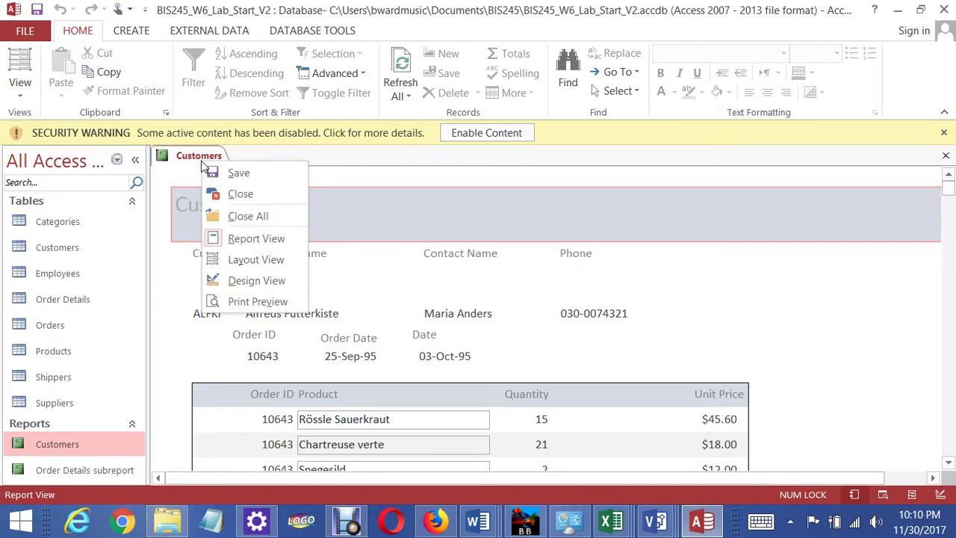
click(256, 280)
click(272, 231)
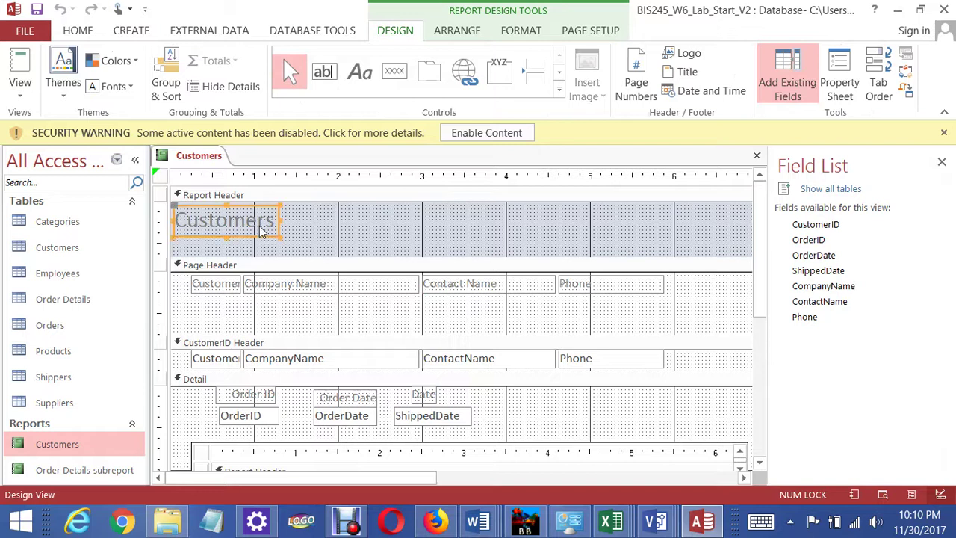
drag(256, 236, 523, 246)
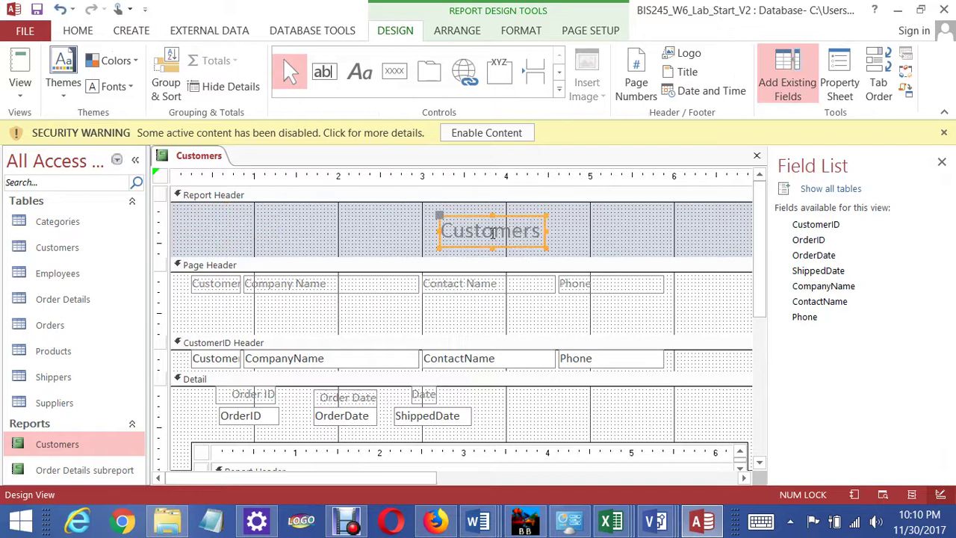
click(493, 232)
drag(453, 230, 605, 239)
click(607, 242)
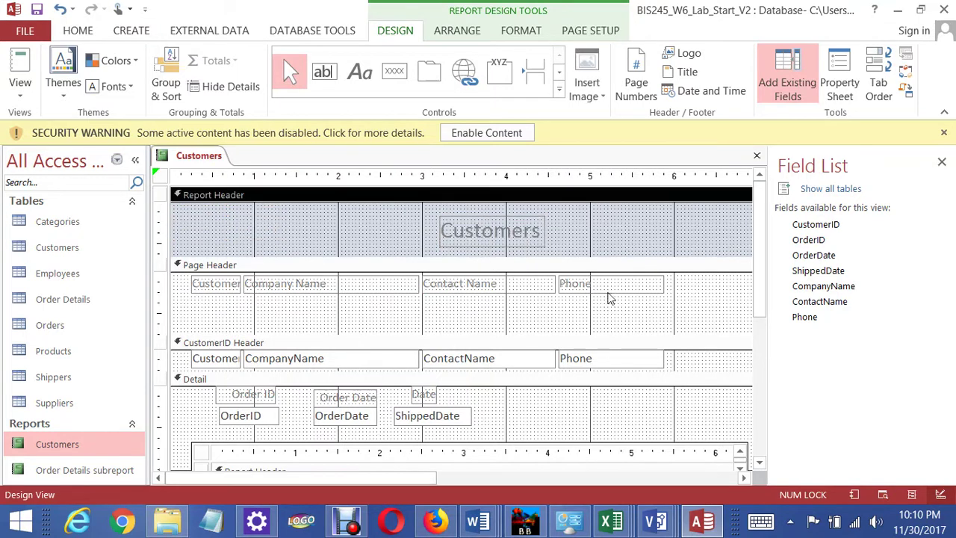
click(478, 321)
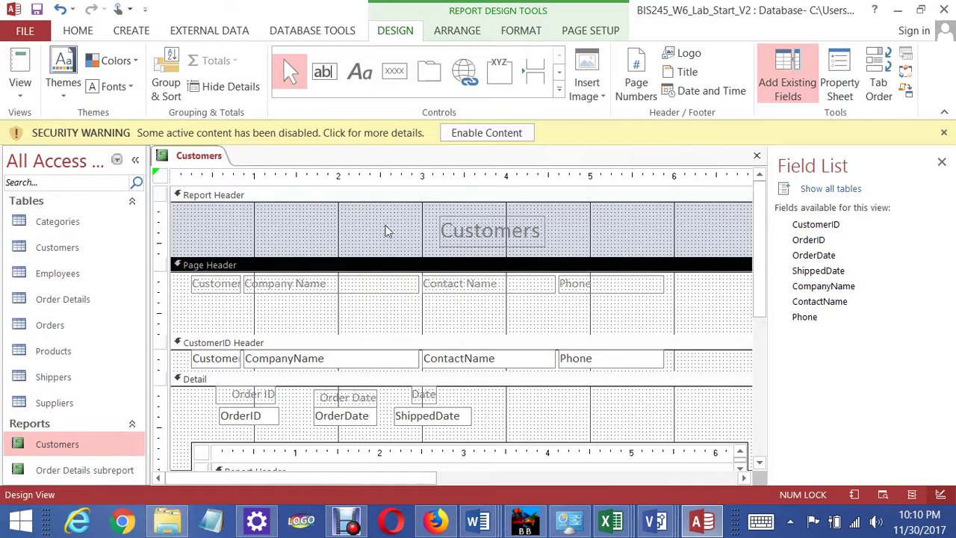
Close the Customers report, saving the title's new placement, and reopen it in Report View
click(756, 155)
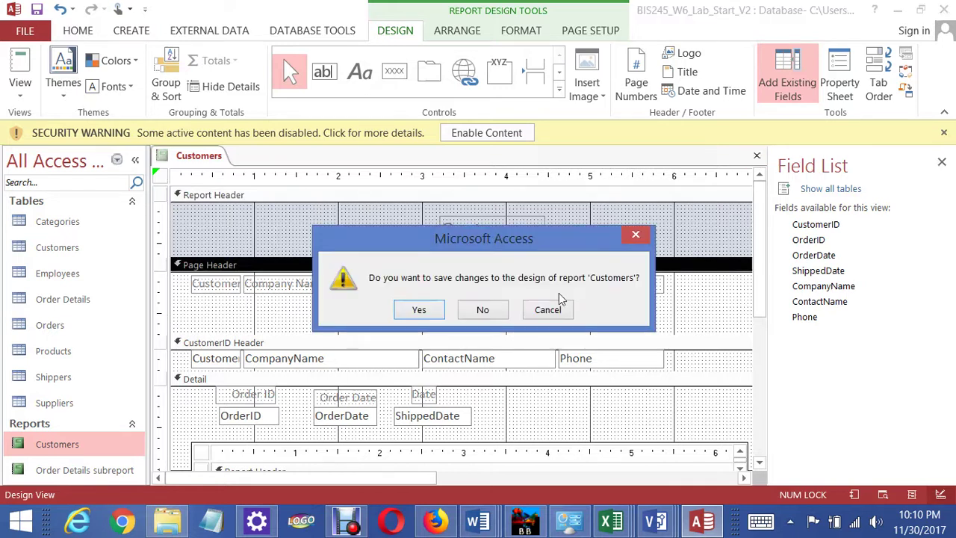
click(422, 310)
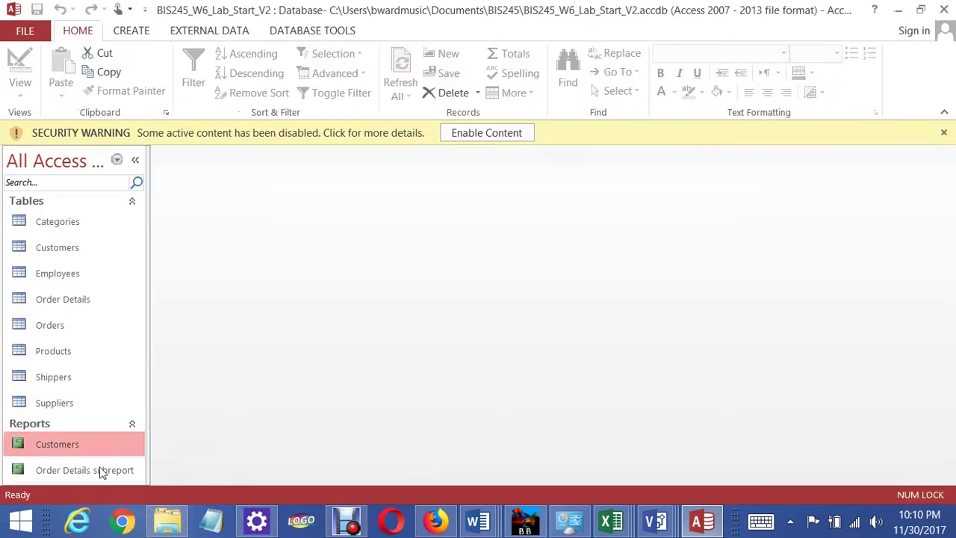
double_click(66, 447)
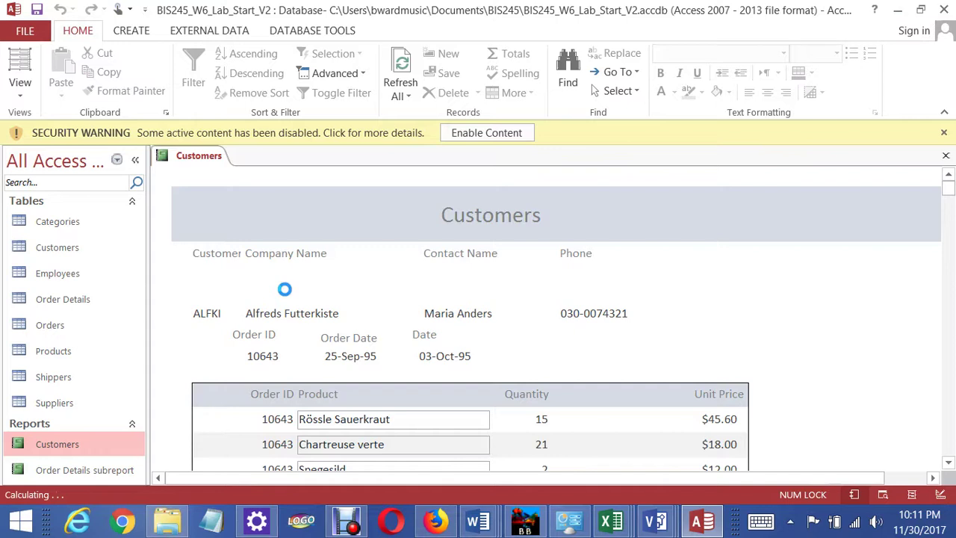
Shorten the Customers report's page header to just below its column labels, then save the design and reopen the report
right_click(207, 168)
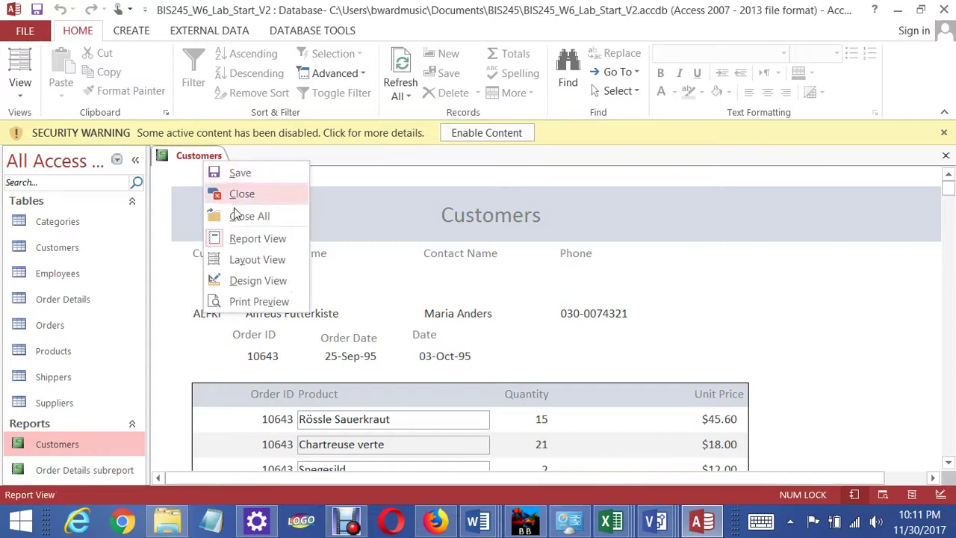
click(256, 281)
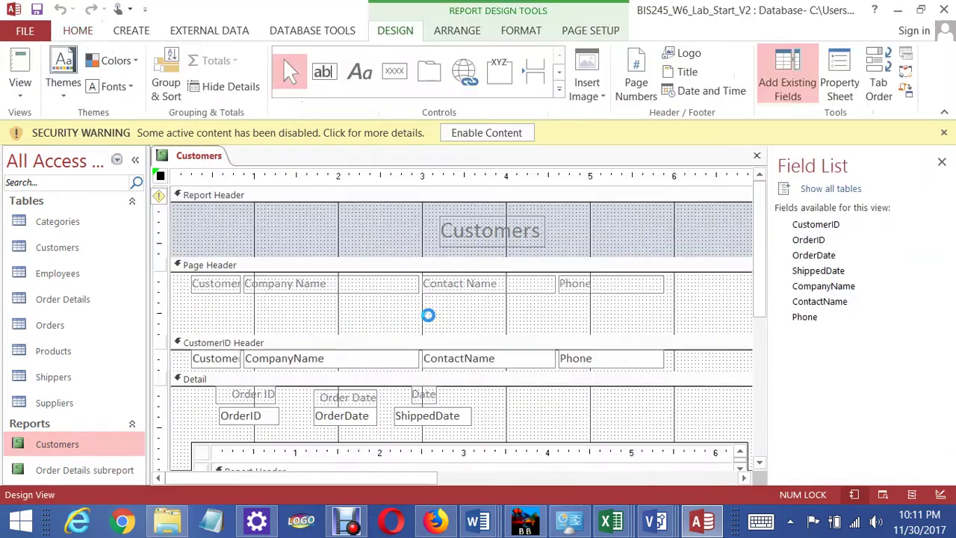
drag(419, 335, 419, 297)
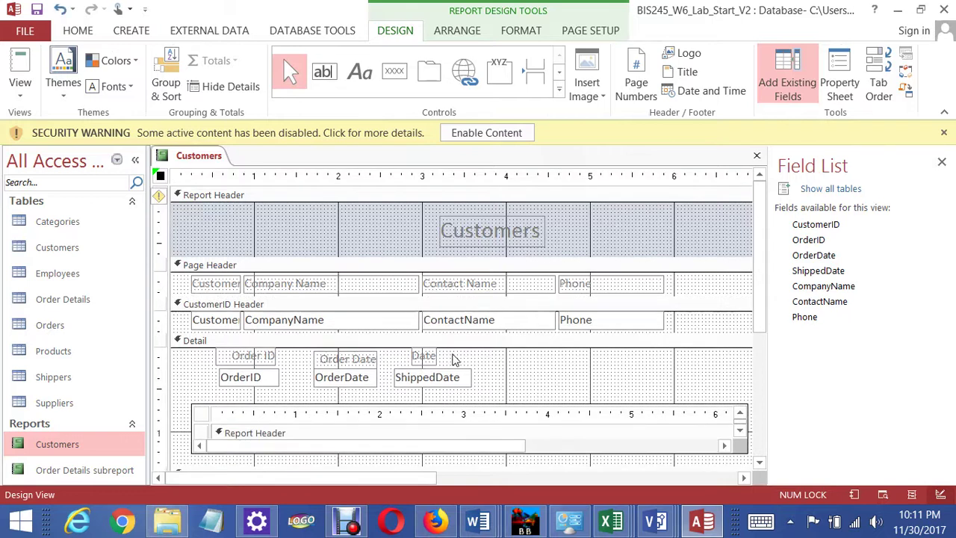
click(756, 155)
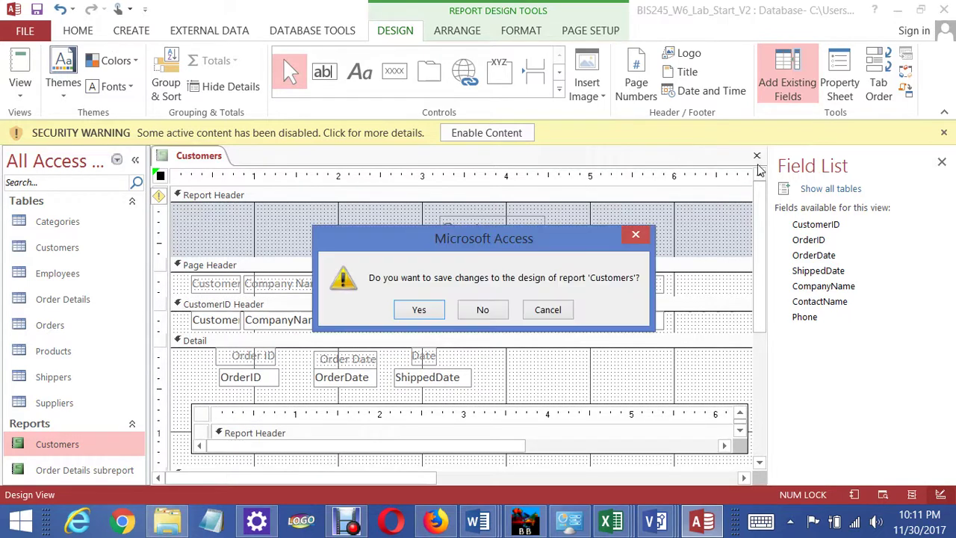
click(419, 310)
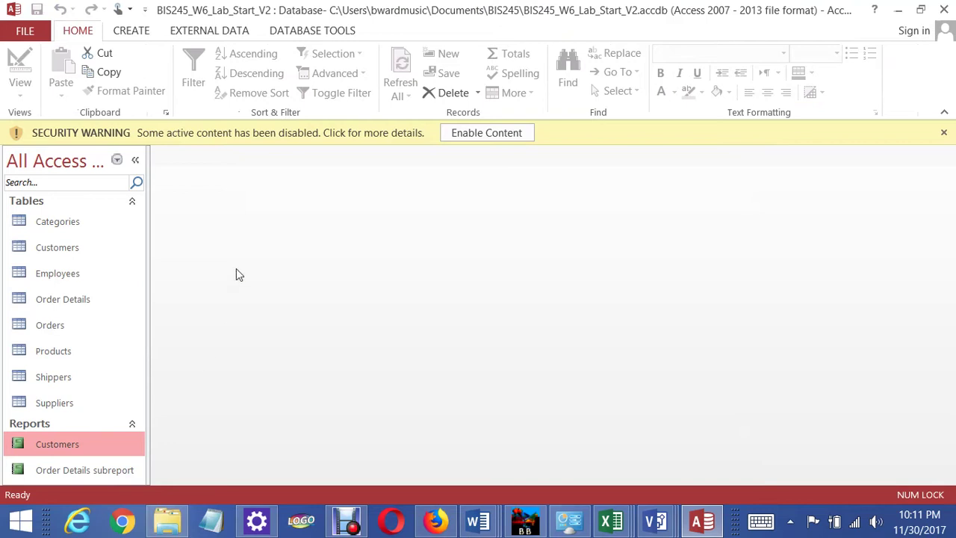
double_click(54, 445)
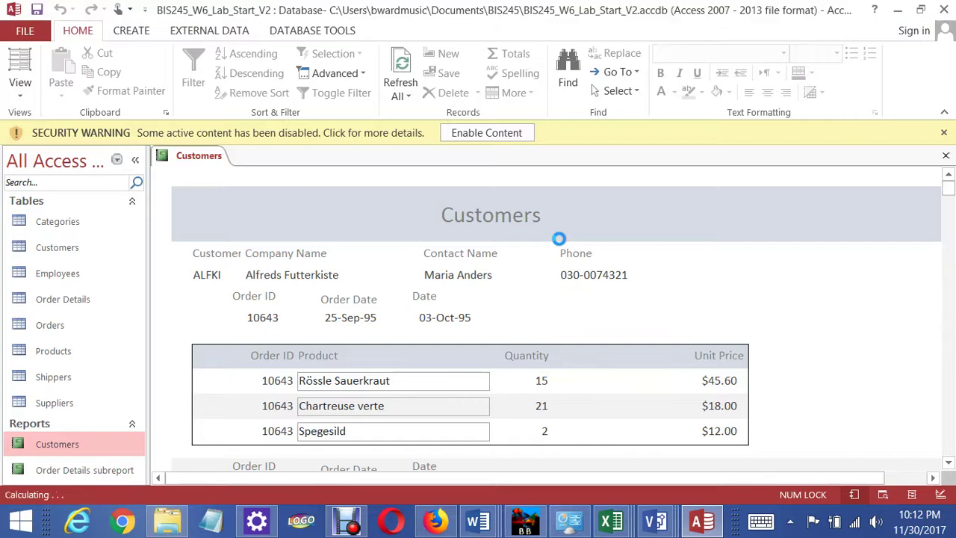
Try to delete the Order Details subreport and the Customers report while the Customers report is open
click(84, 470)
right_click(85, 470)
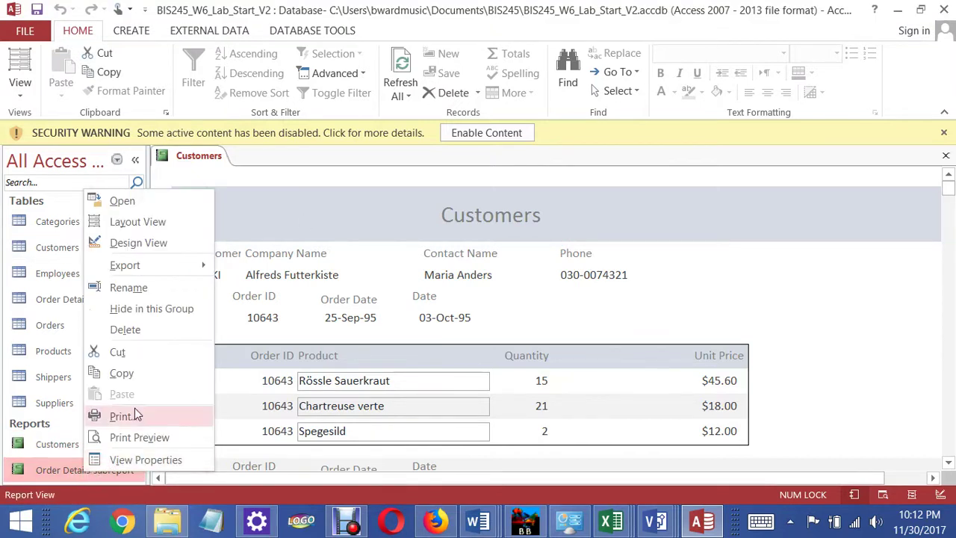
click(128, 330)
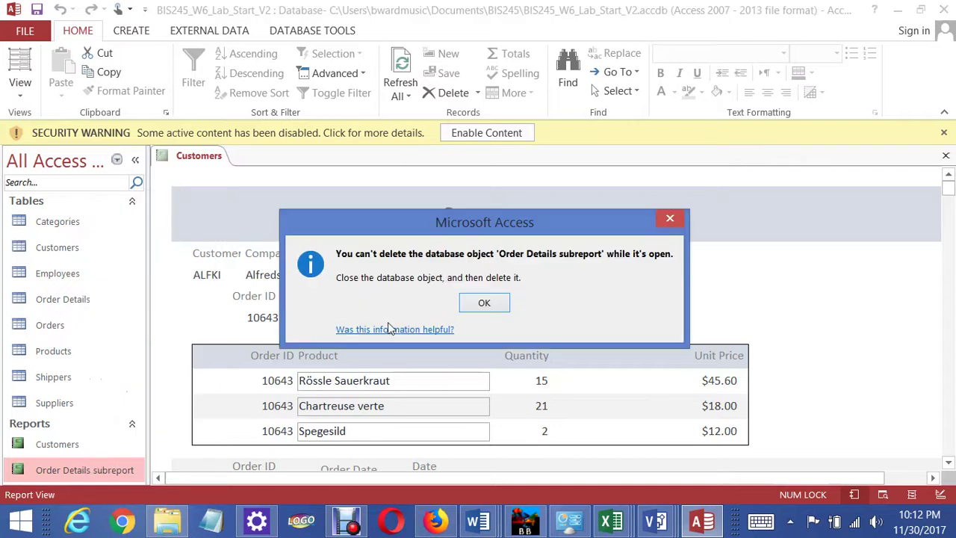
click(486, 303)
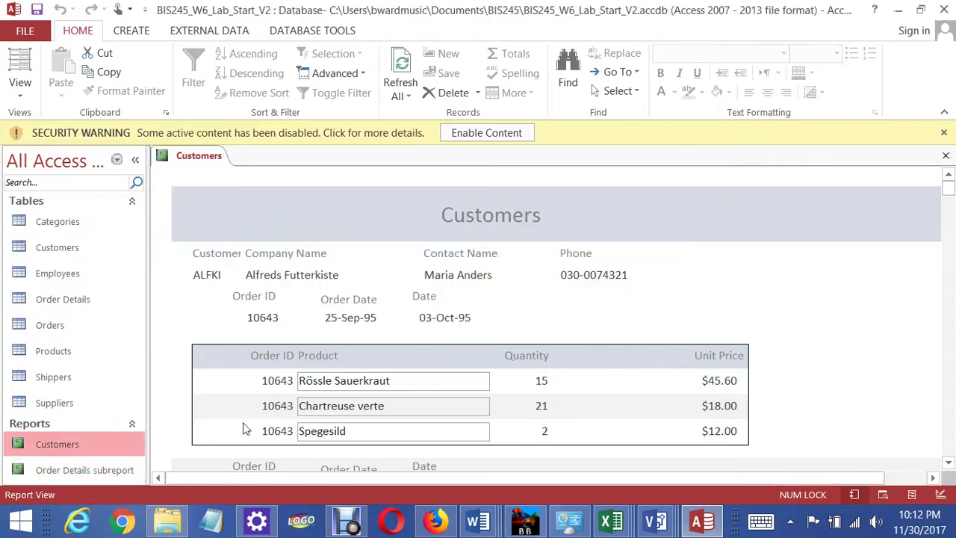
right_click(66, 448)
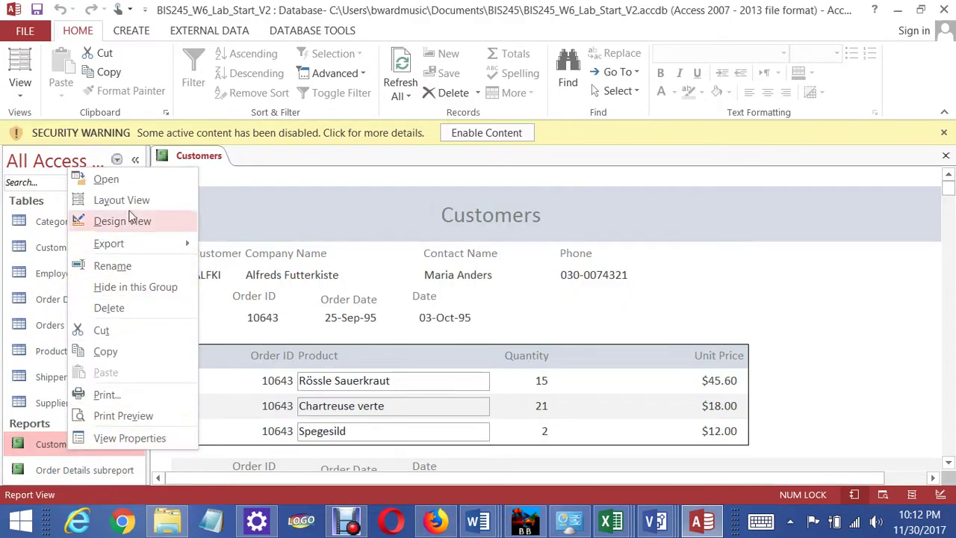
click(117, 309)
click(482, 302)
Close the Customers report and permanently delete both the Order Details subreport and the Customers report
click(945, 157)
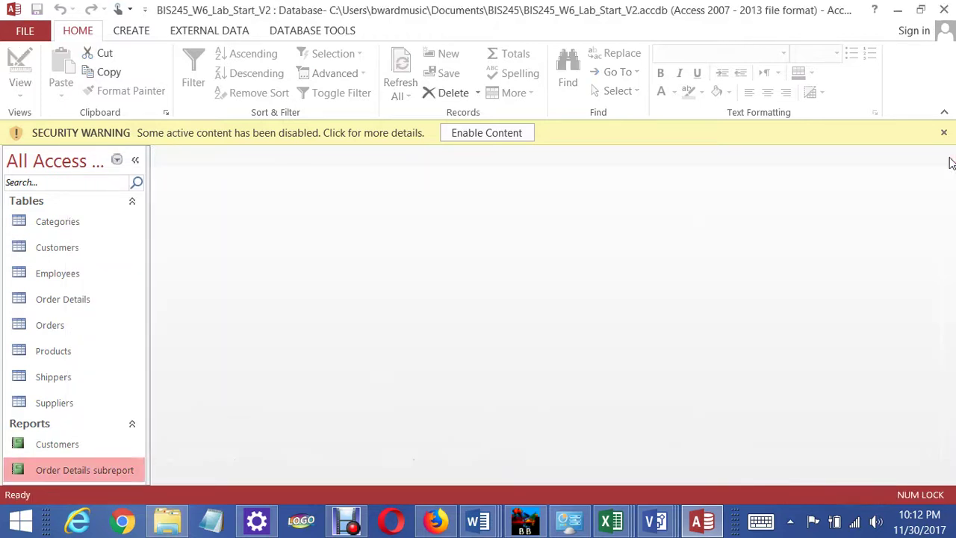
right_click(66, 476)
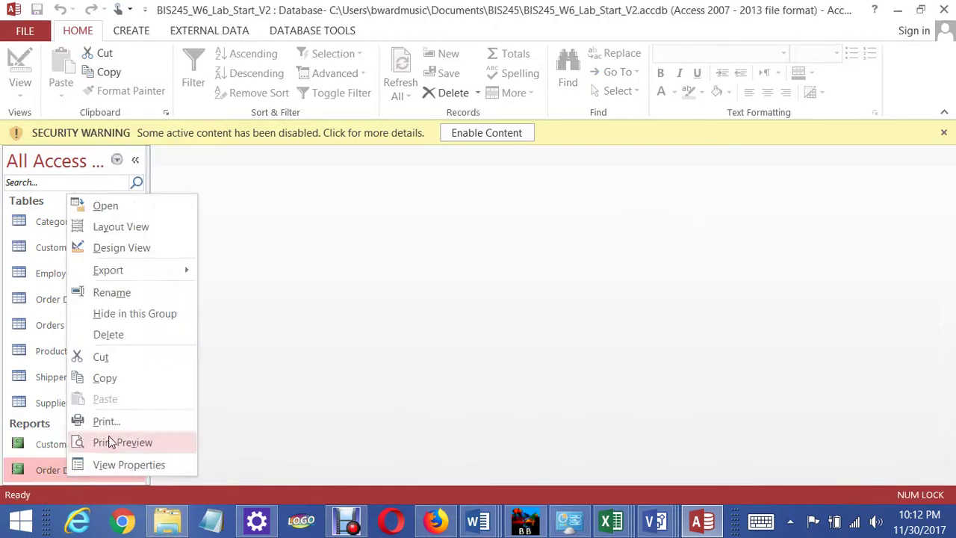
click(108, 335)
click(459, 323)
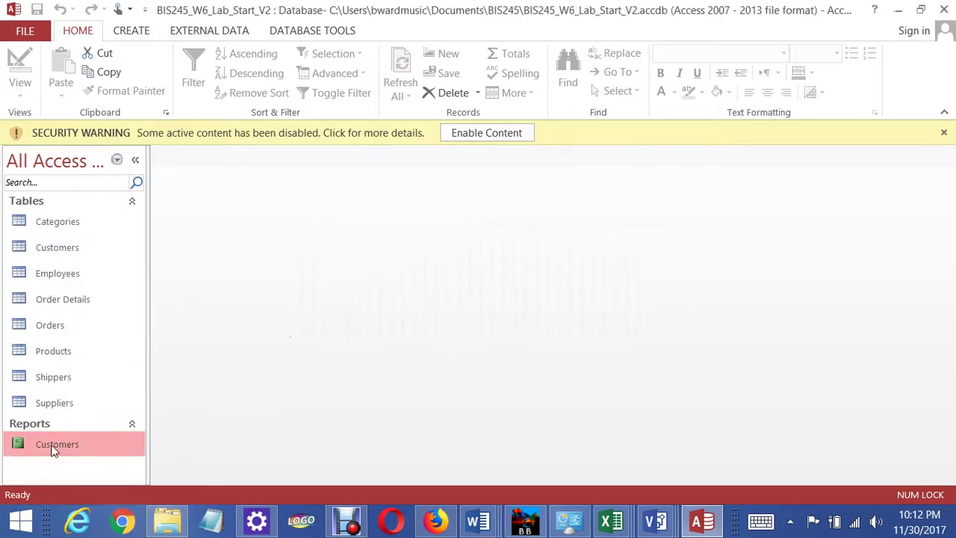
right_click(52, 448)
click(91, 304)
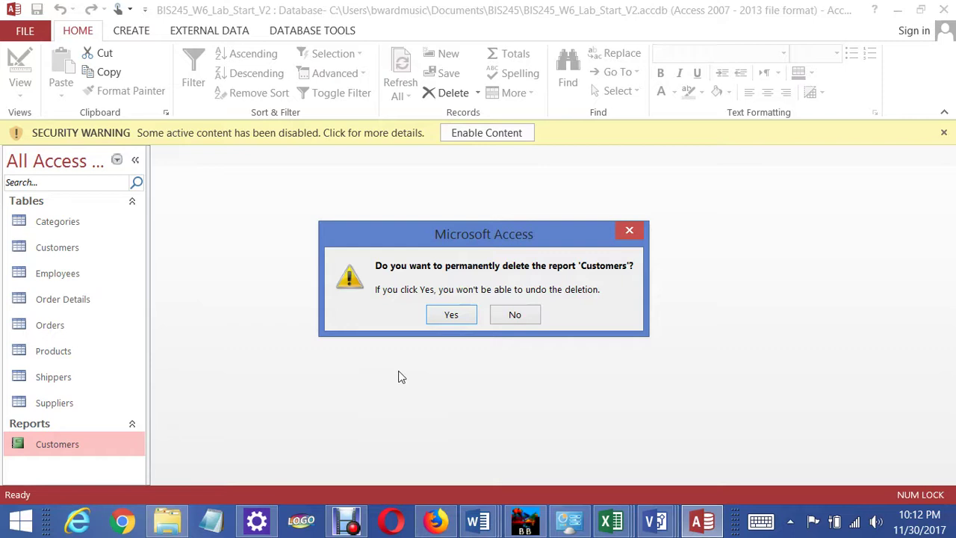
click(450, 317)
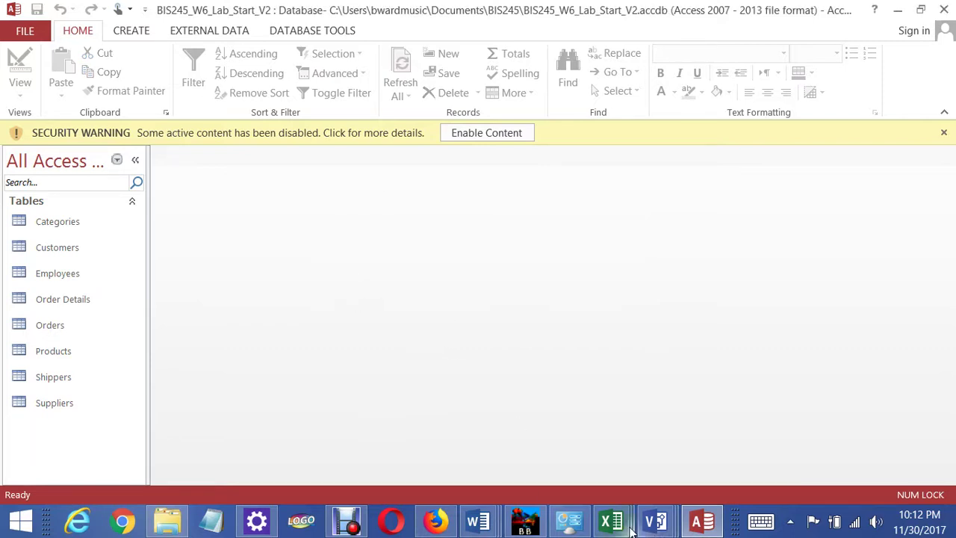
Switch to Excel and review the assignment text and the shaded blocks in the Lab 6 Report Layout Visualization workbook
mouse_move(630, 518)
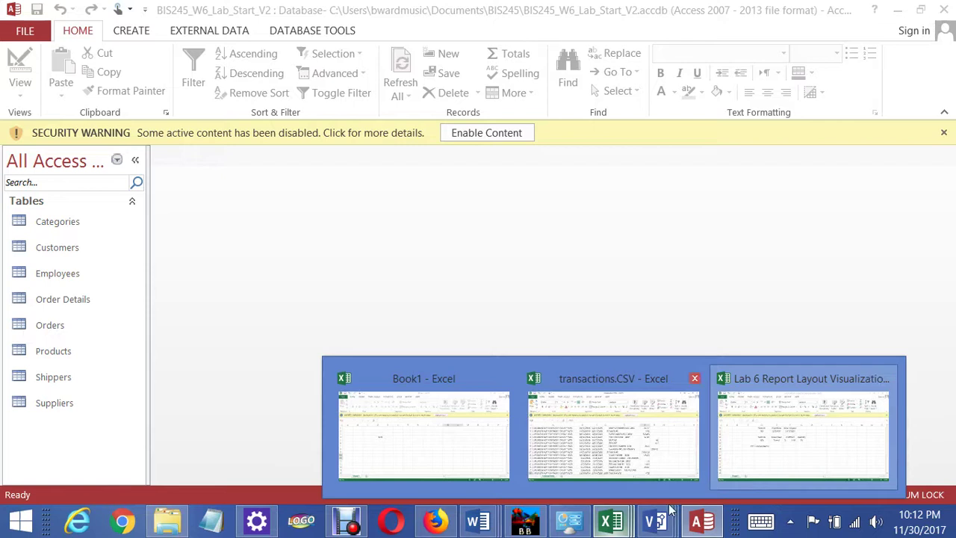
click(773, 444)
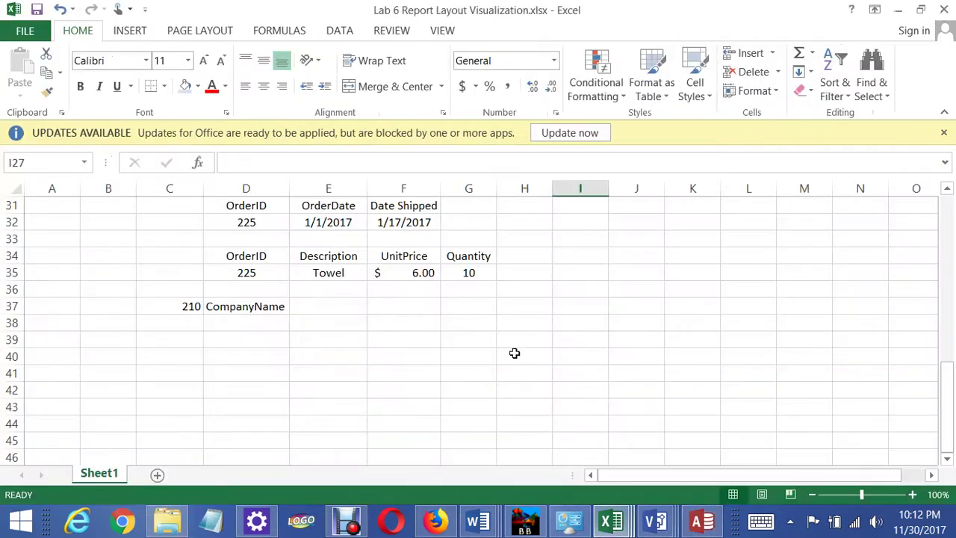
scroll(523, 366, up, 6)
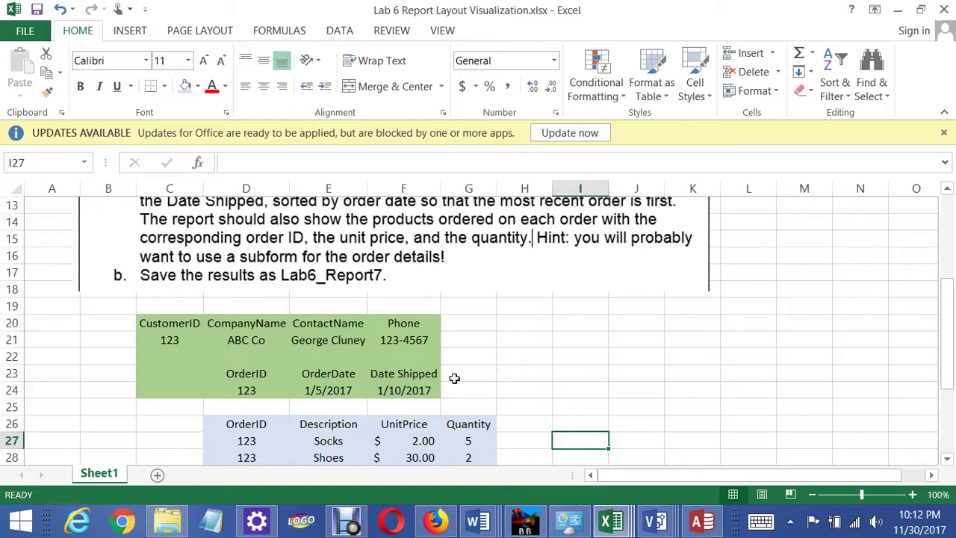
Switch to Access and start the Report Wizard, adding CustomerID, CompanyName, ContactName and Phone from the Customers table
click(702, 521)
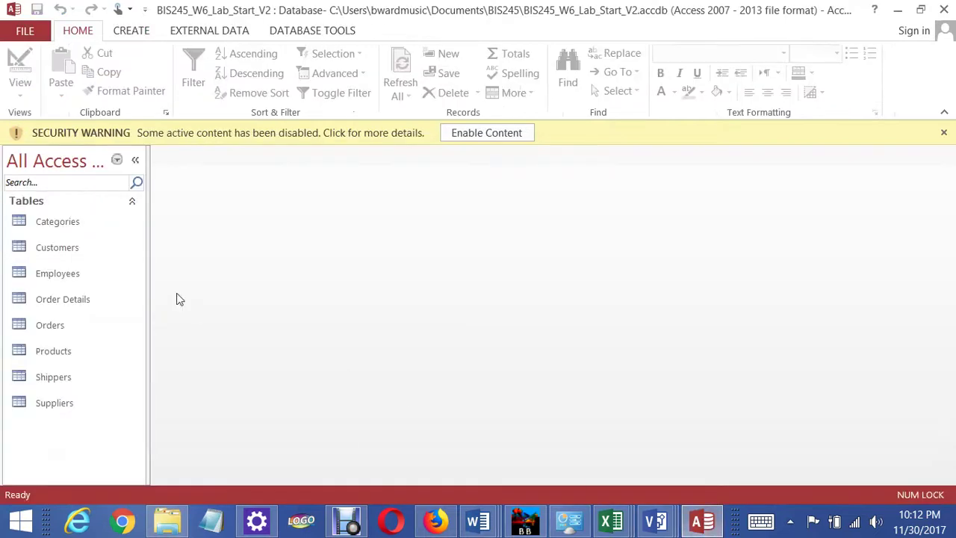
click(139, 32)
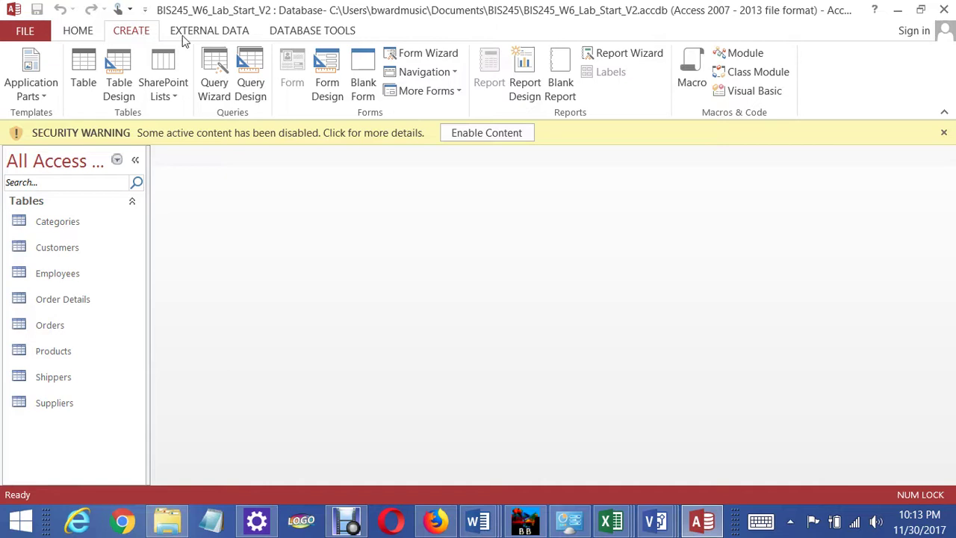
click(619, 54)
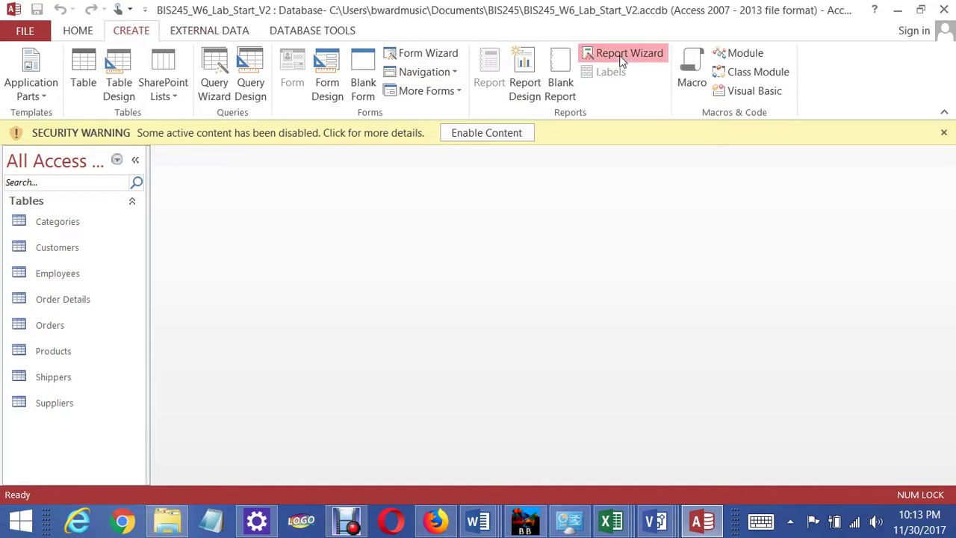
click(499, 184)
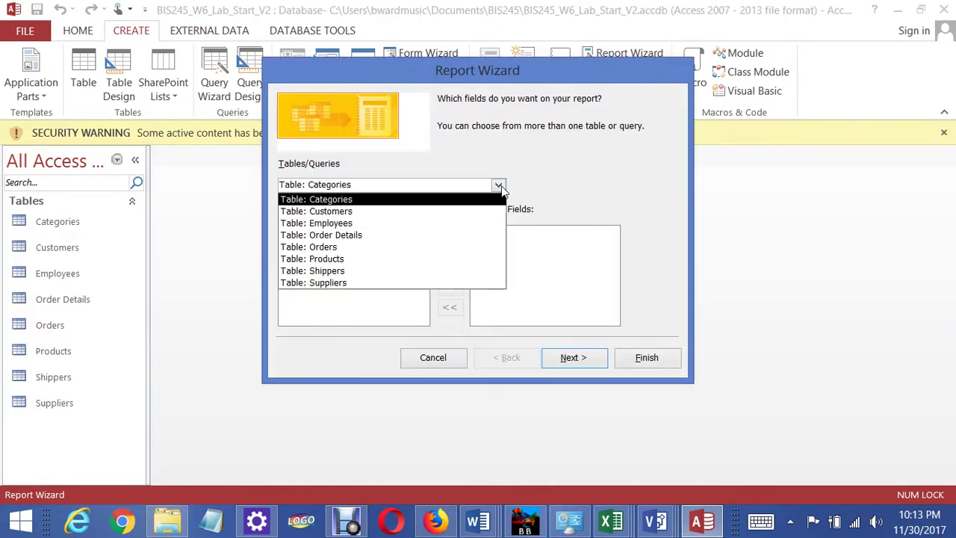
click(482, 214)
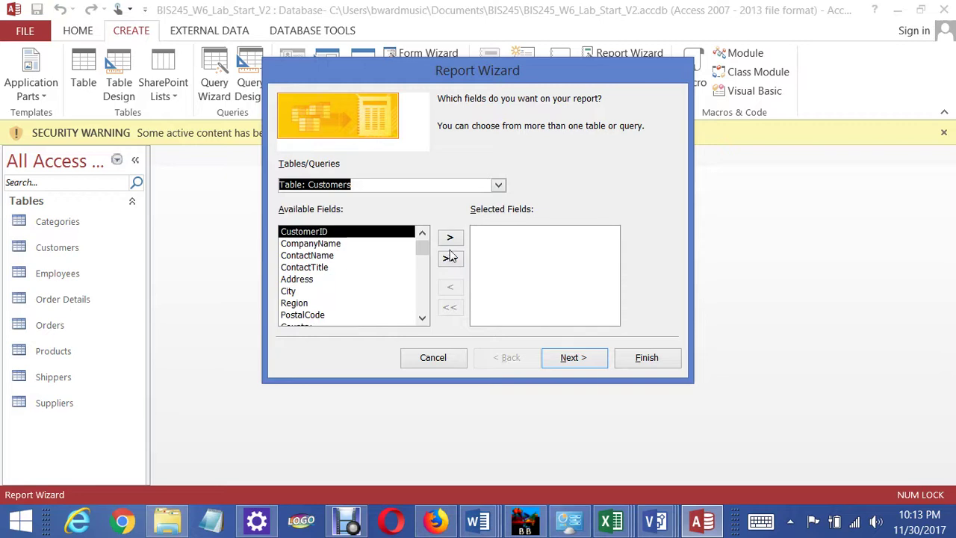
click(450, 241)
click(450, 240)
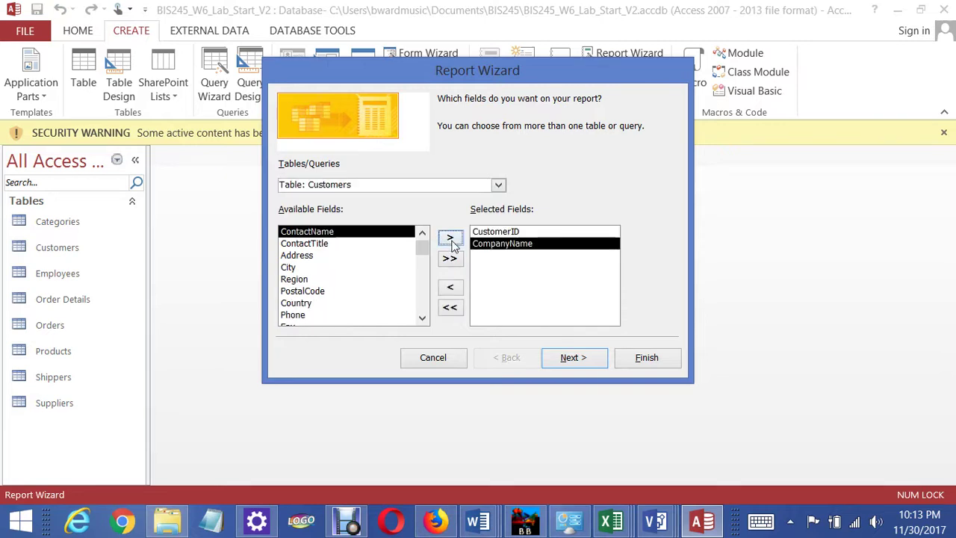
click(450, 240)
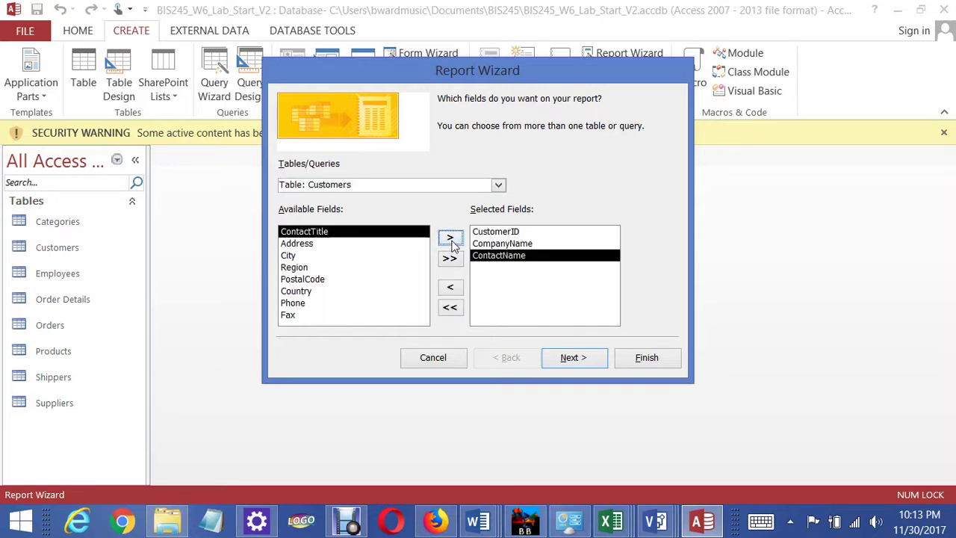
click(298, 304)
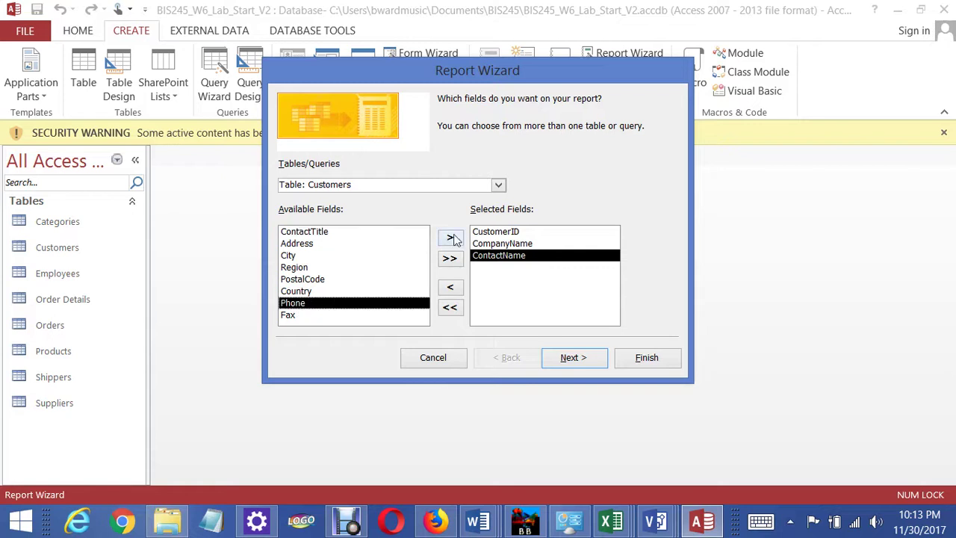
click(450, 238)
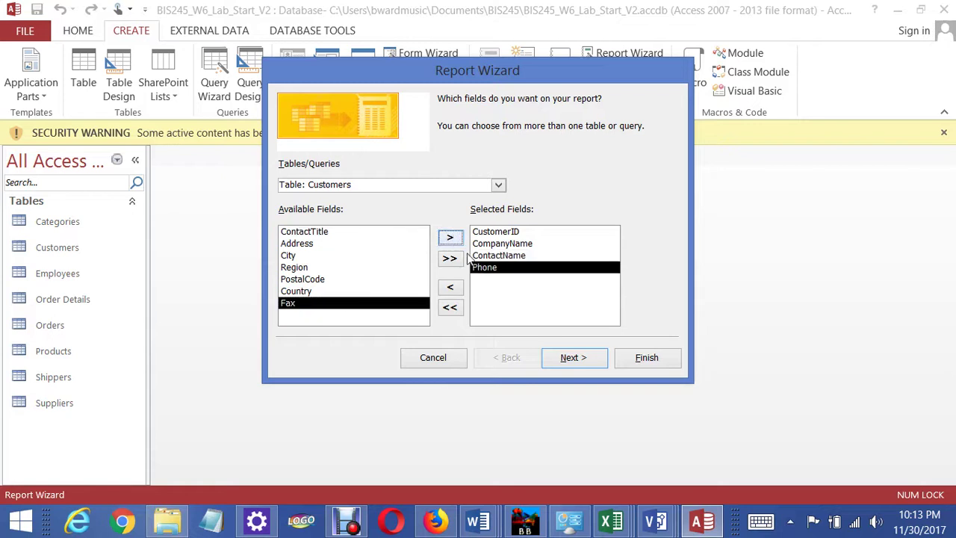
Add OrderID, OrderDate and ShippedDate from the Orders table to the report fields and proceed to the data view options
click(498, 185)
click(454, 247)
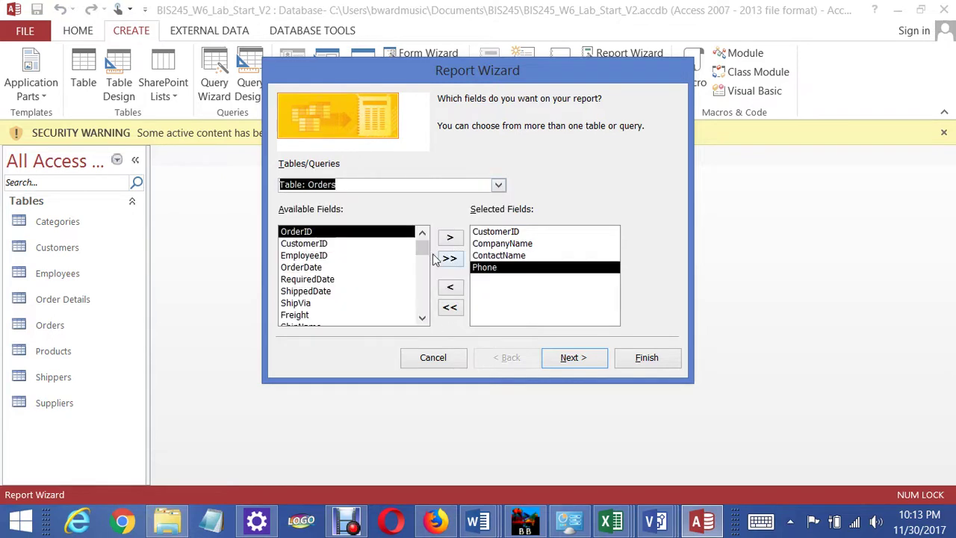
click(449, 239)
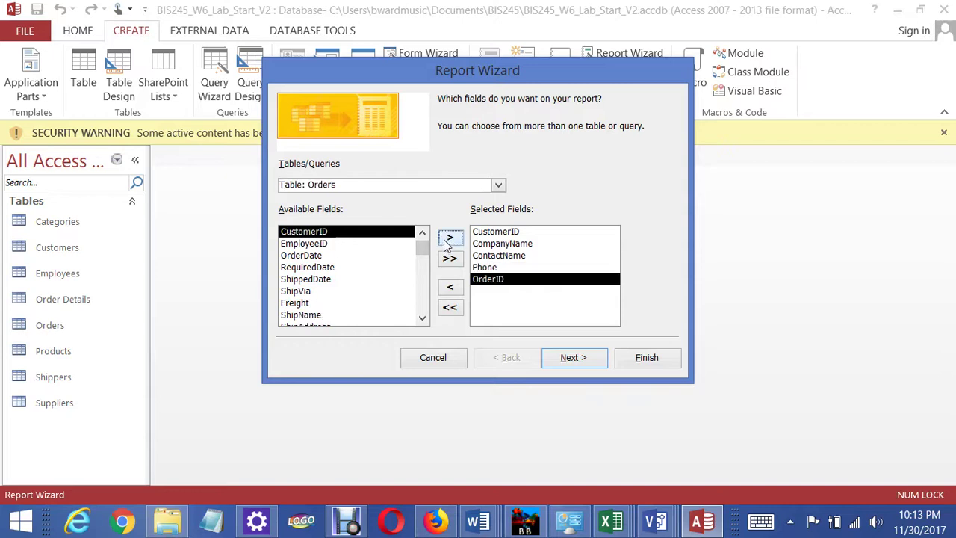
click(321, 256)
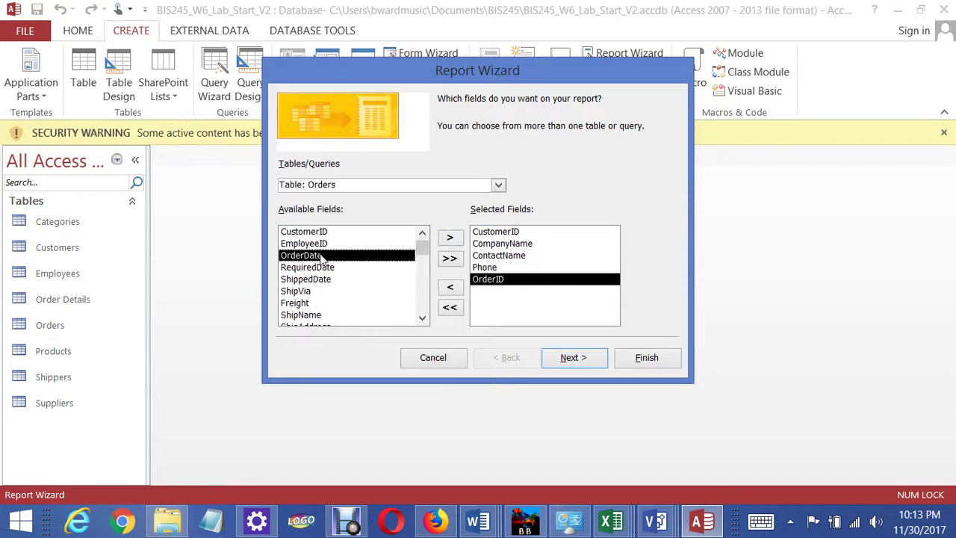
click(449, 239)
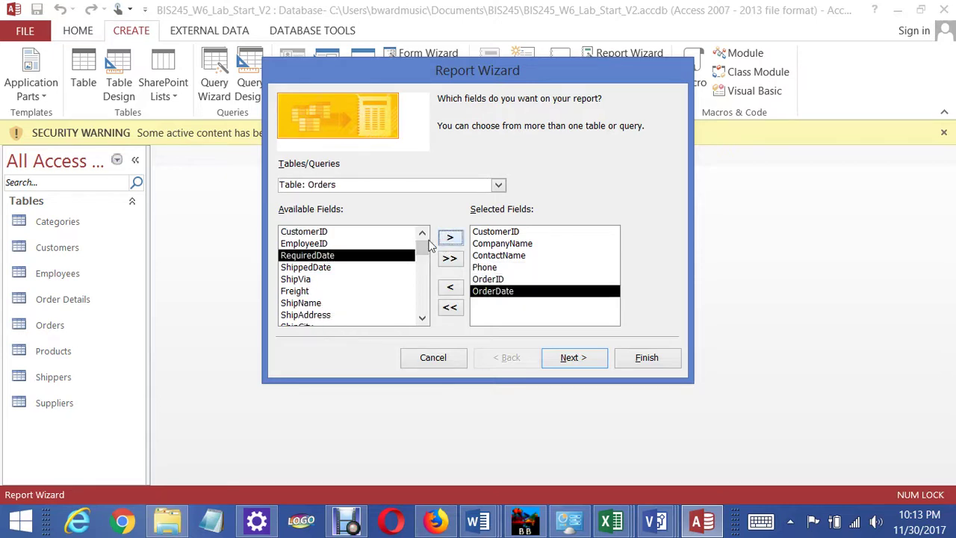
click(320, 267)
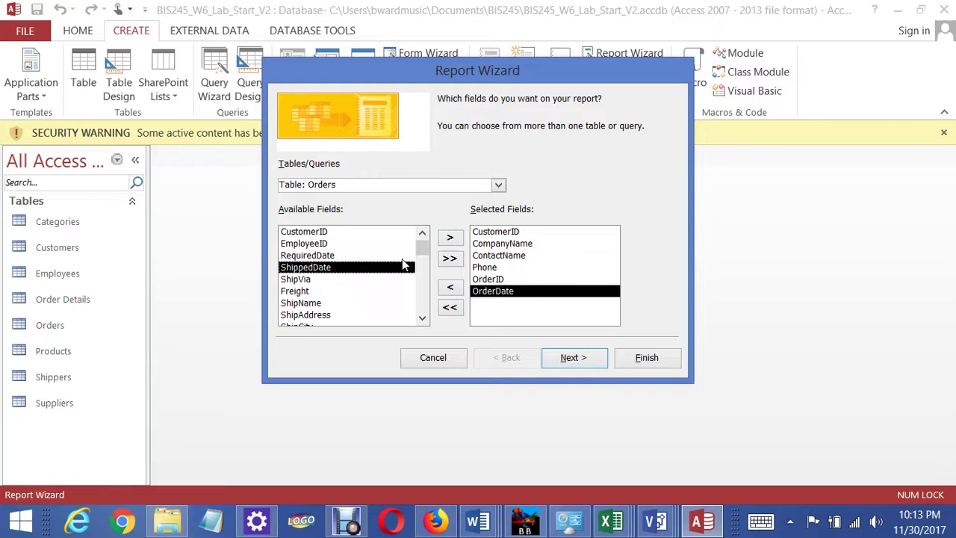
click(449, 239)
click(586, 363)
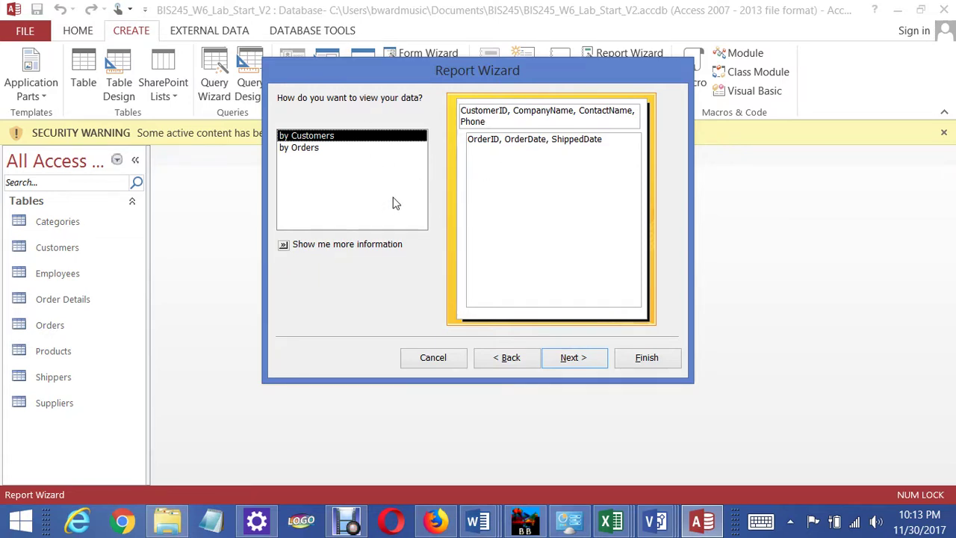
View the report data by Customers and continue without adding any grouping levels
click(302, 150)
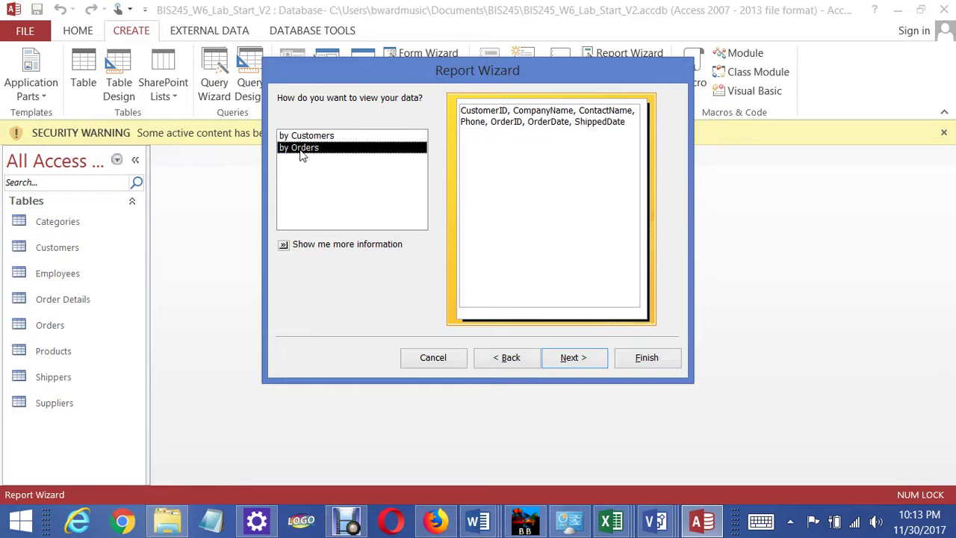
click(303, 137)
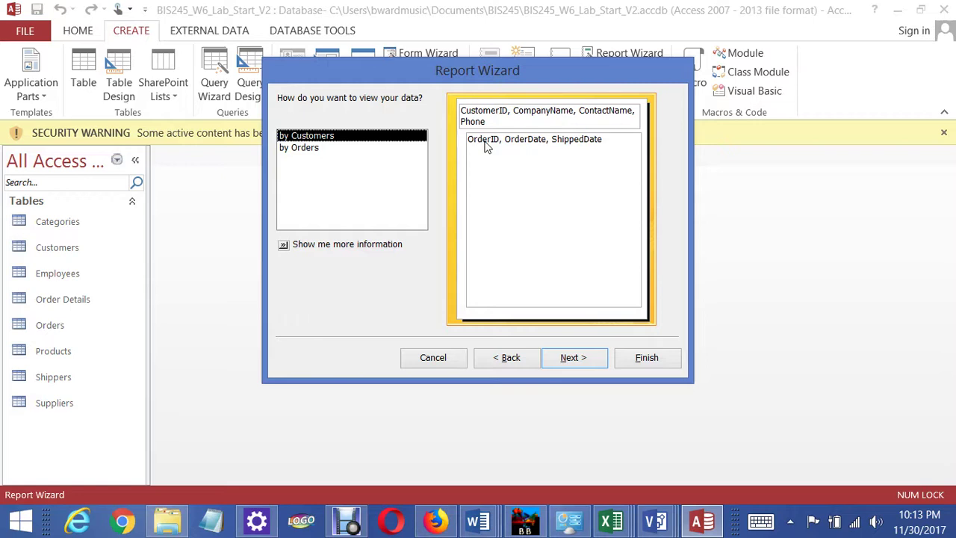
click(576, 362)
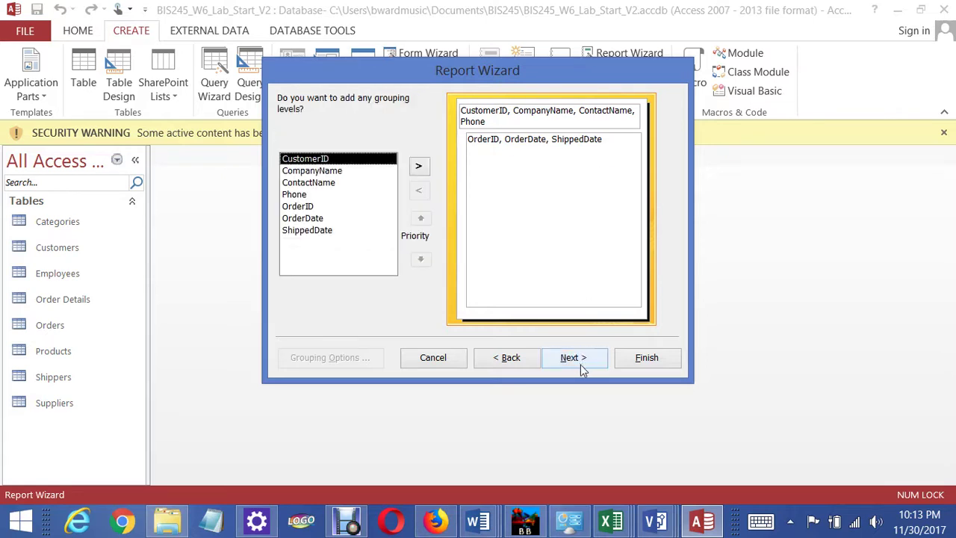
click(584, 360)
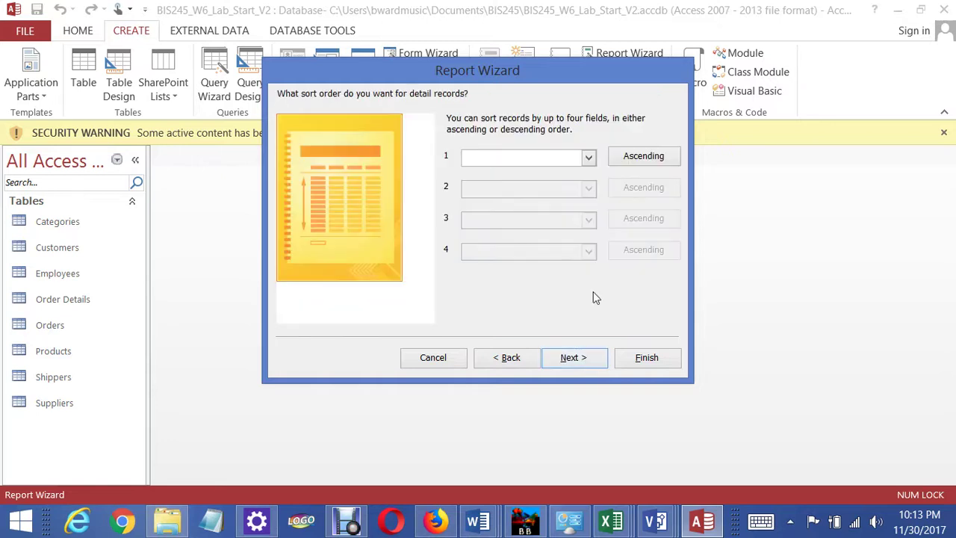
Sort the detail records by OrderDate descending and finish the report with the Stepped layout in Portrait orientation
click(588, 157)
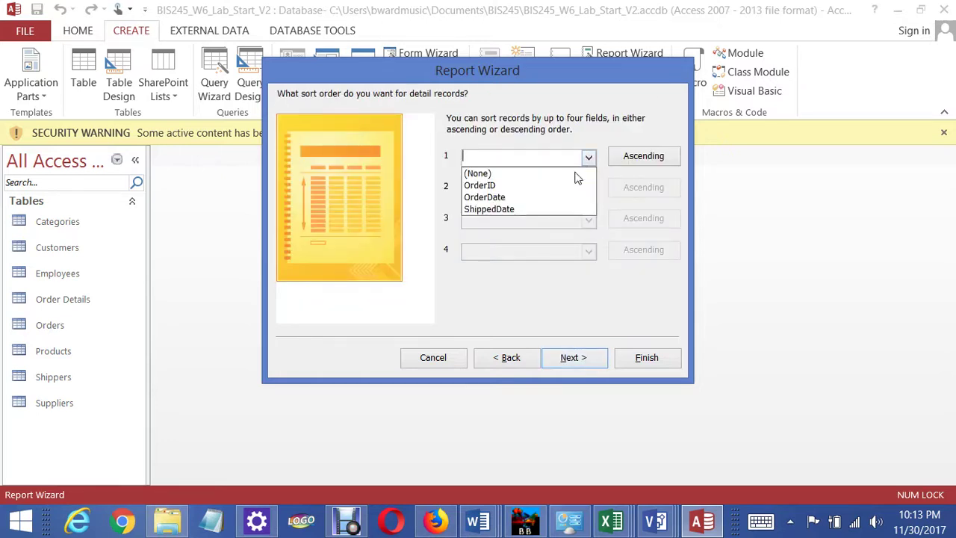
click(568, 197)
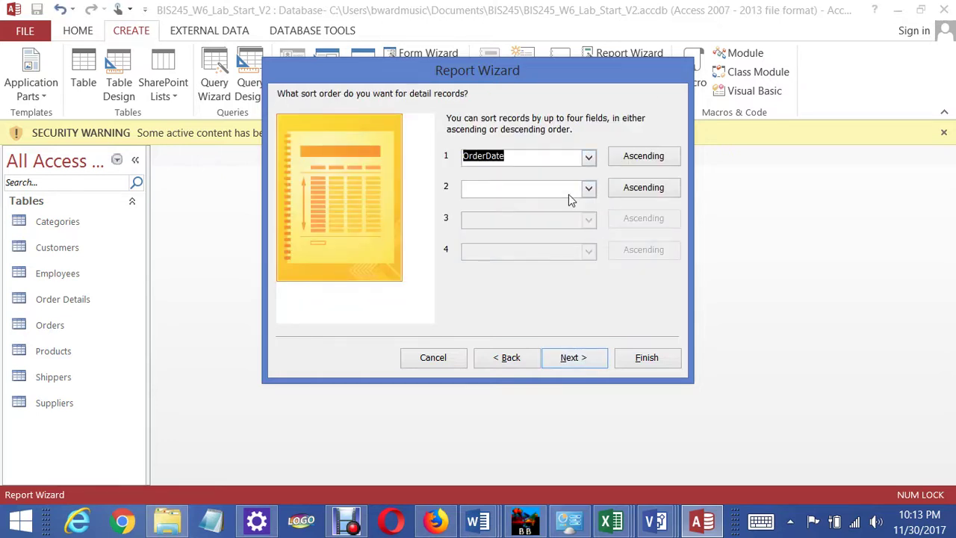
click(634, 156)
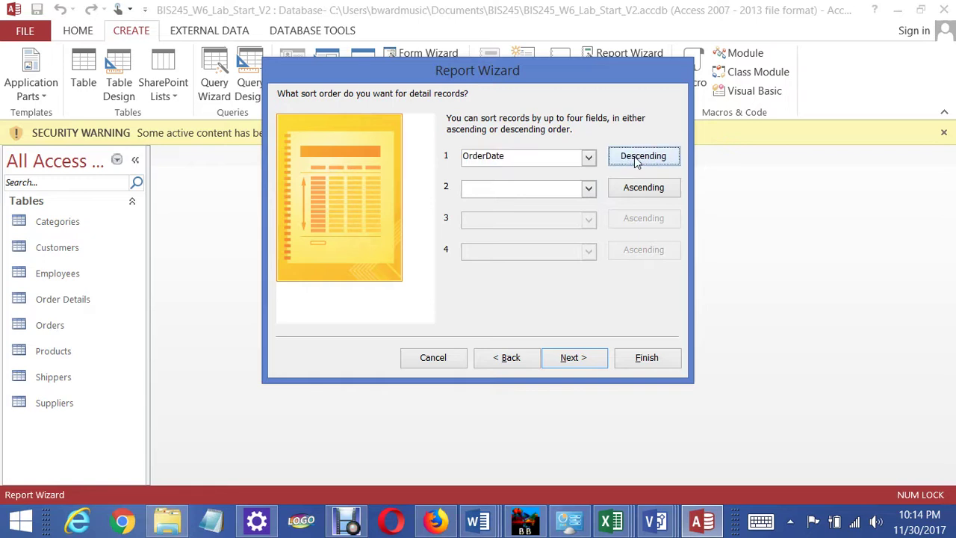
click(575, 364)
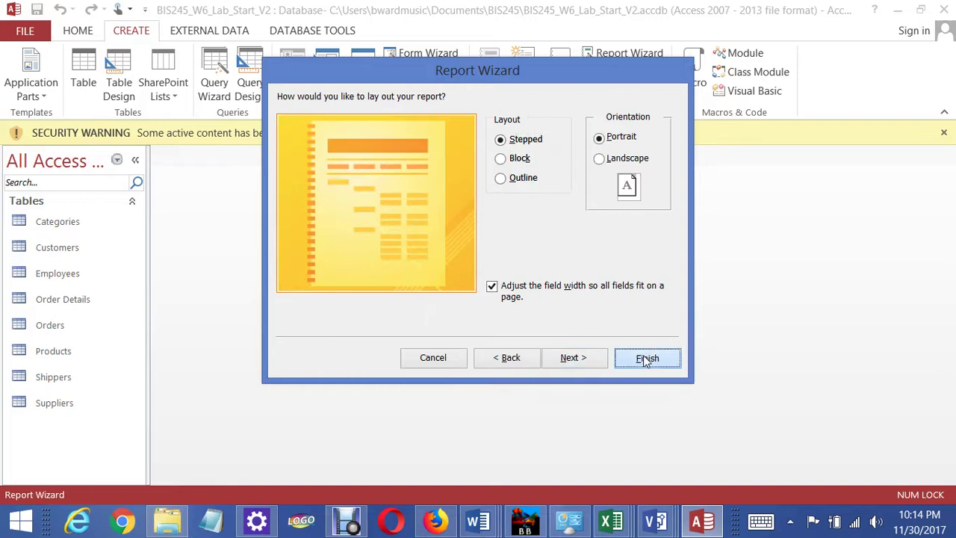
click(644, 356)
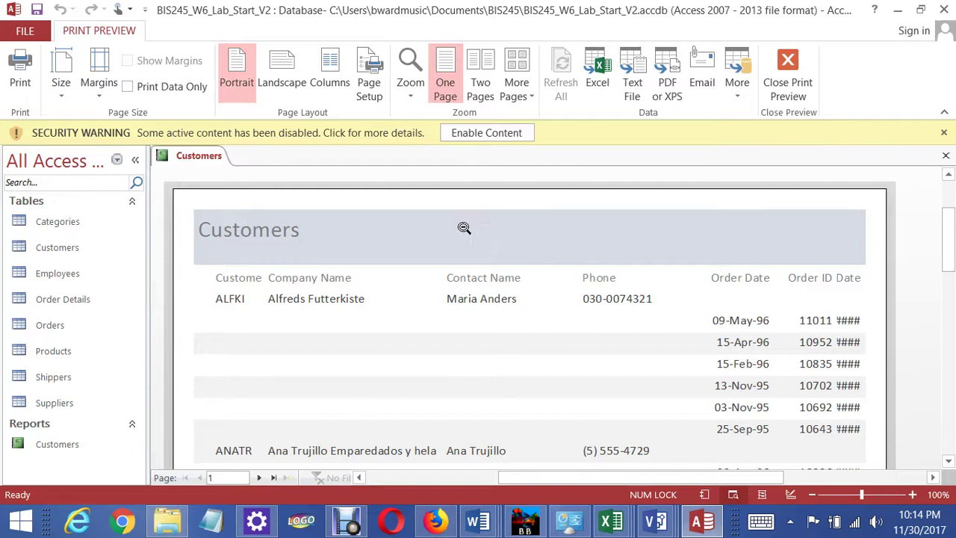
Check the report preview, switch the Customers report to Design View and make the Detail section taller
scroll(475, 277, down, 3)
scroll(478, 284, up, 4)
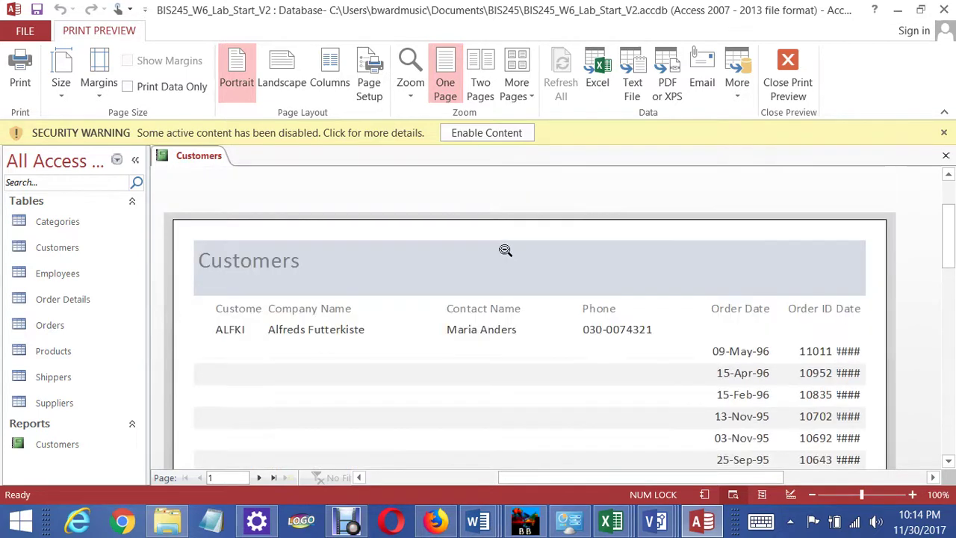
right_click(200, 161)
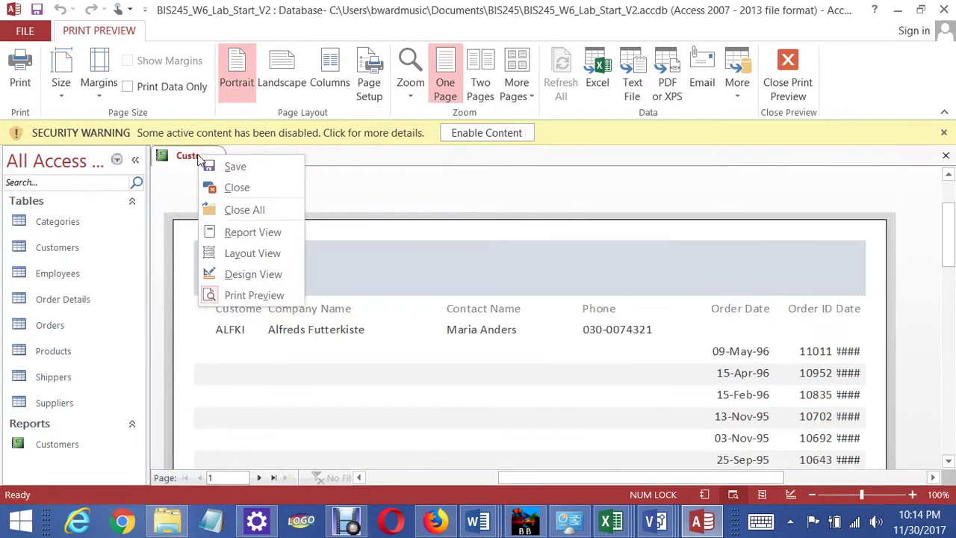
click(247, 274)
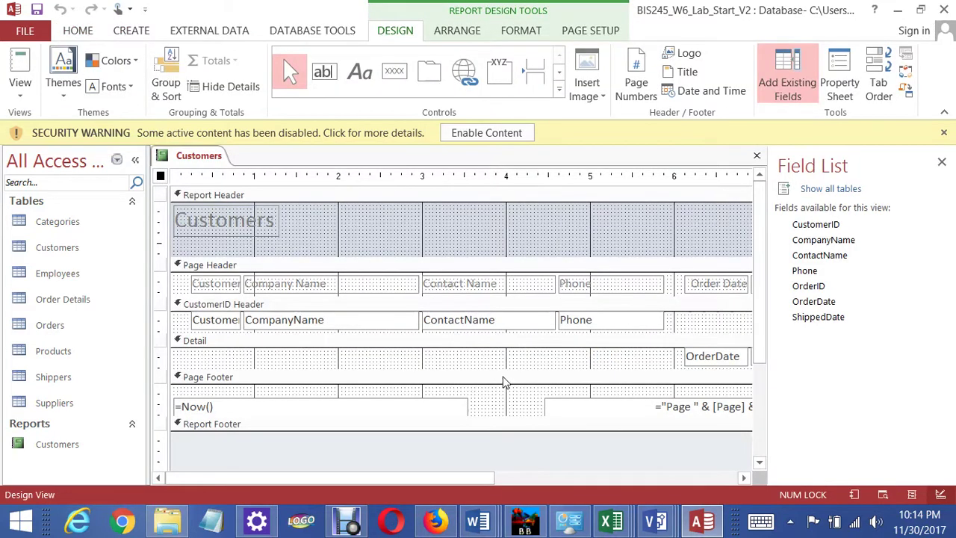
drag(511, 369, 511, 405)
Move the OrderDate, OrderID and ShippedDate text boxes toward the report's left side within the Detail section
click(690, 360)
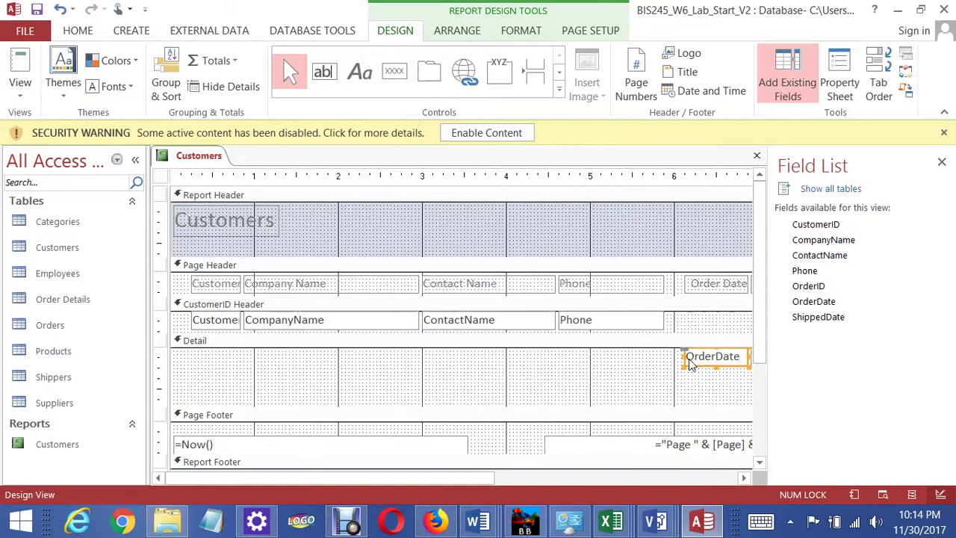
drag(709, 365, 227, 384)
drag(486, 476, 579, 478)
drag(665, 364, 209, 387)
click(727, 362)
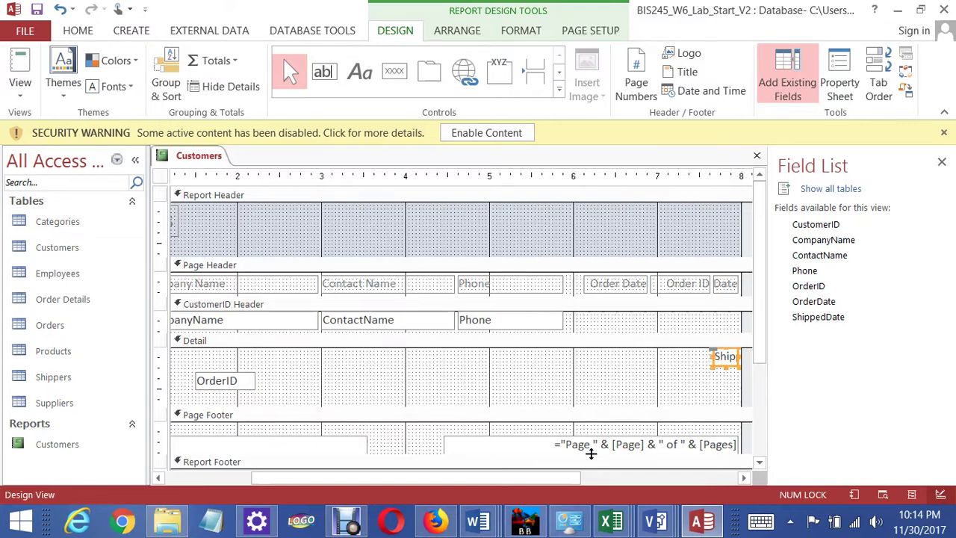
drag(566, 477, 606, 454)
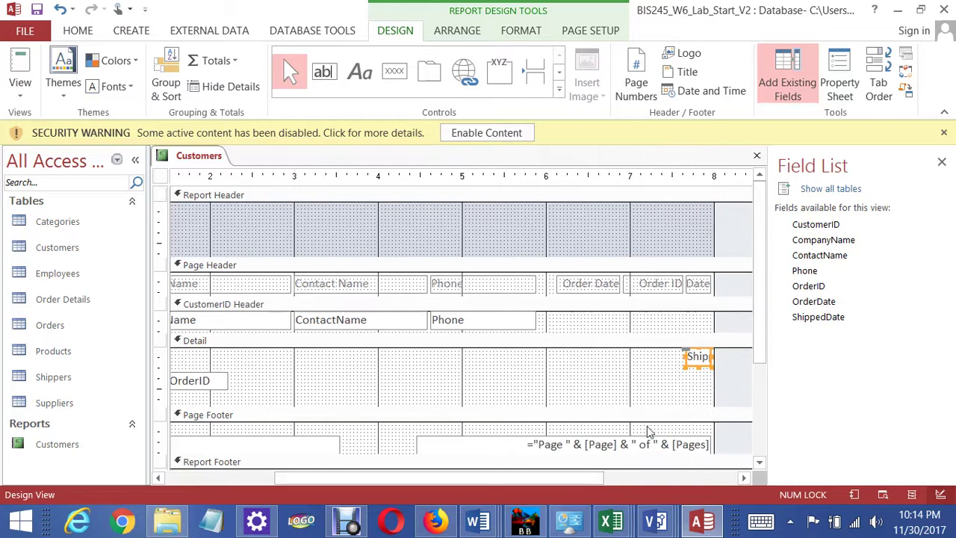
mouse_move(696, 366)
mouse_down()
mouse_move(394, 394)
mouse_move(254, 392)
mouse_up()
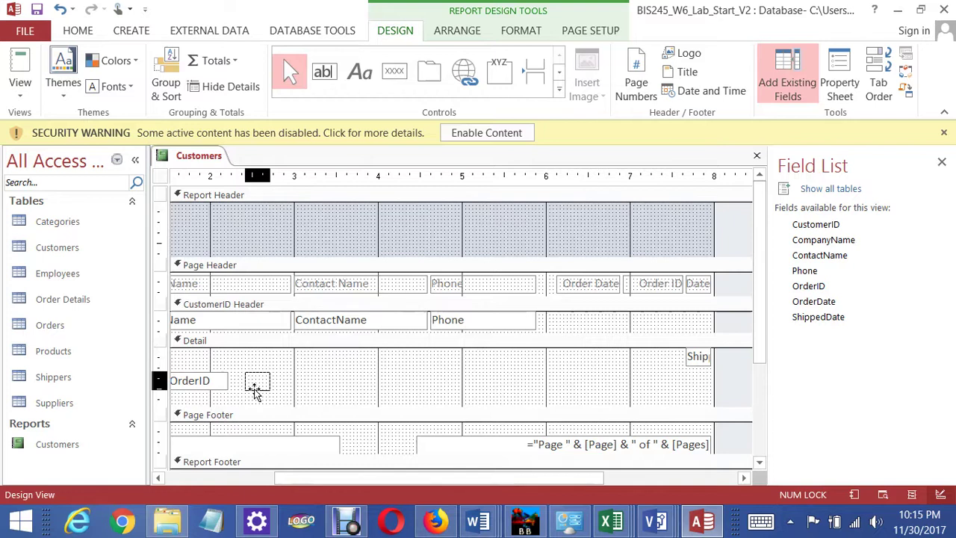
drag(254, 392, 254, 392)
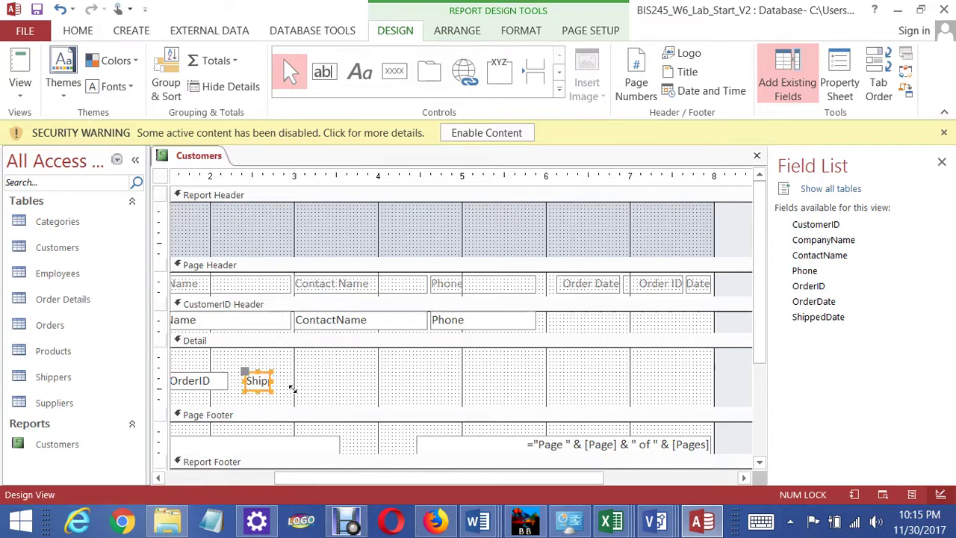
Widen the ShippedDate text box to show its full field name and slightly widen the OrderID text box
click(398, 399)
click(263, 385)
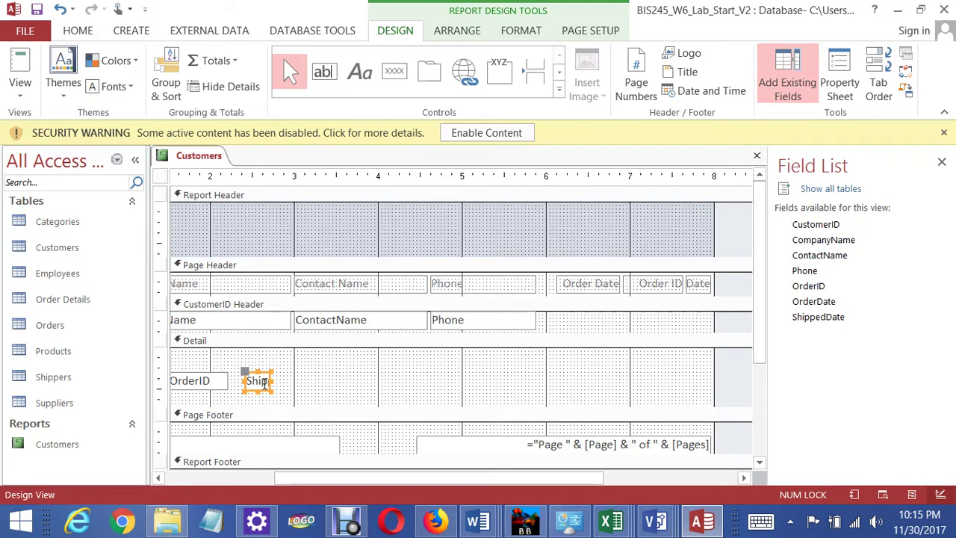
drag(267, 380, 331, 378)
click(331, 380)
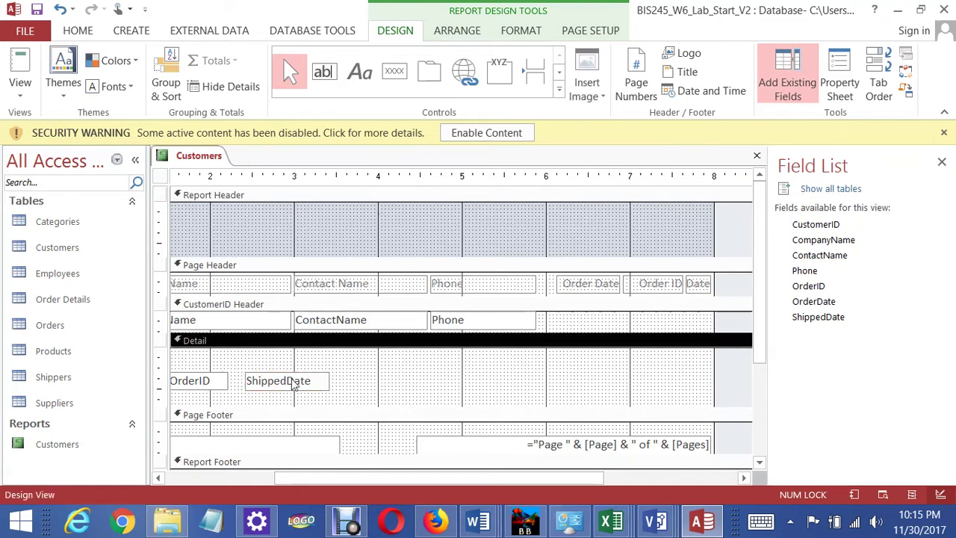
click(217, 380)
drag(228, 380, 240, 380)
Shift OrderDate, OrderID and ShippedDate further left in the Detail section, starting near the CustomerID column
drag(482, 478, 371, 478)
click(246, 378)
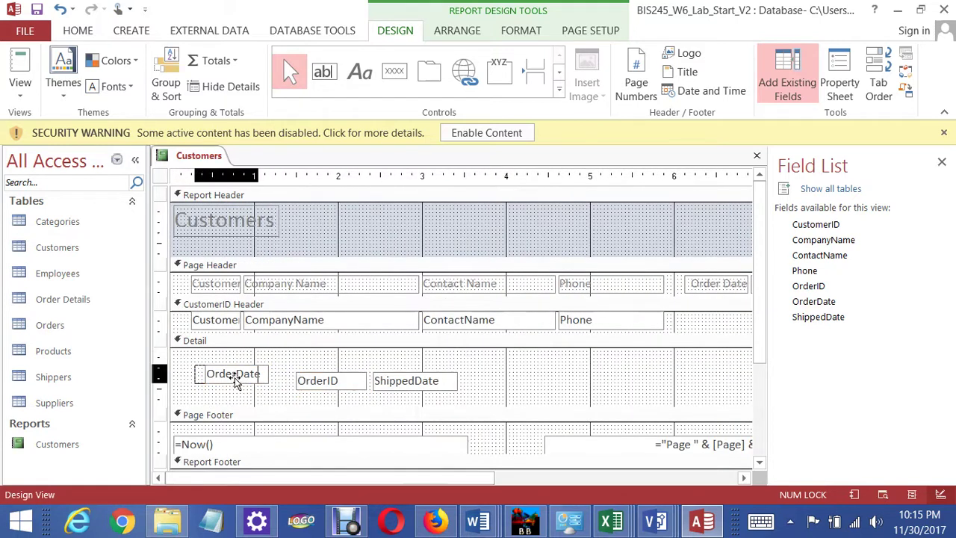
drag(227, 379, 210, 380)
click(319, 379)
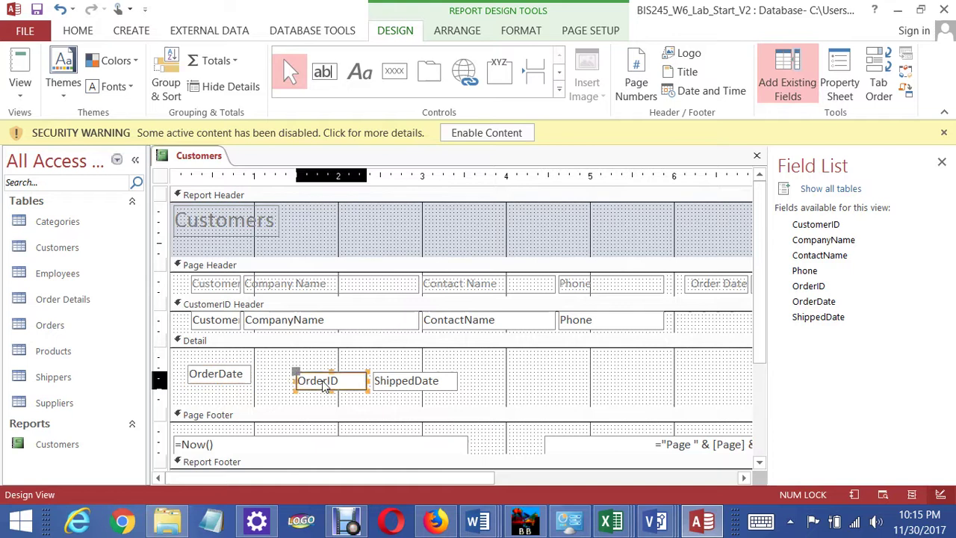
drag(342, 375, 318, 372)
click(433, 372)
drag(434, 373, 416, 368)
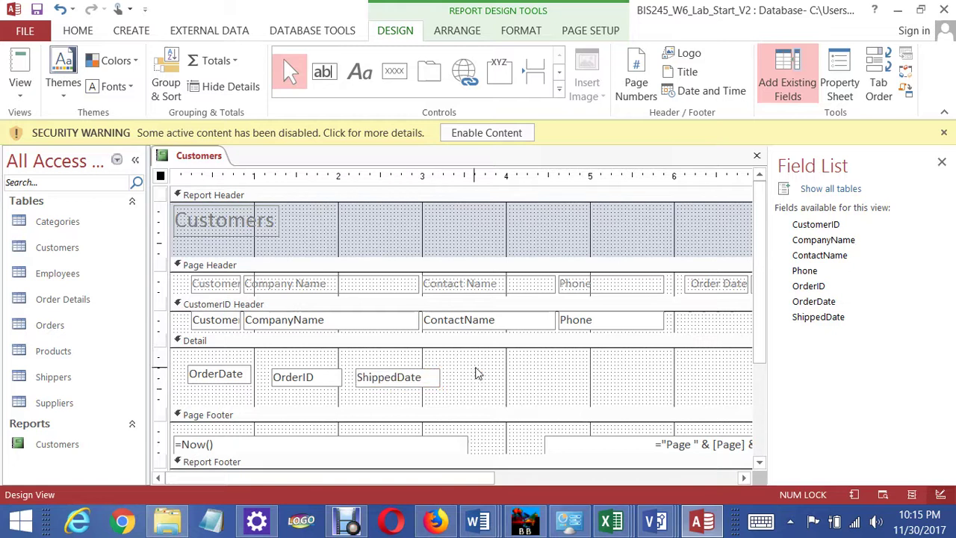
click(476, 374)
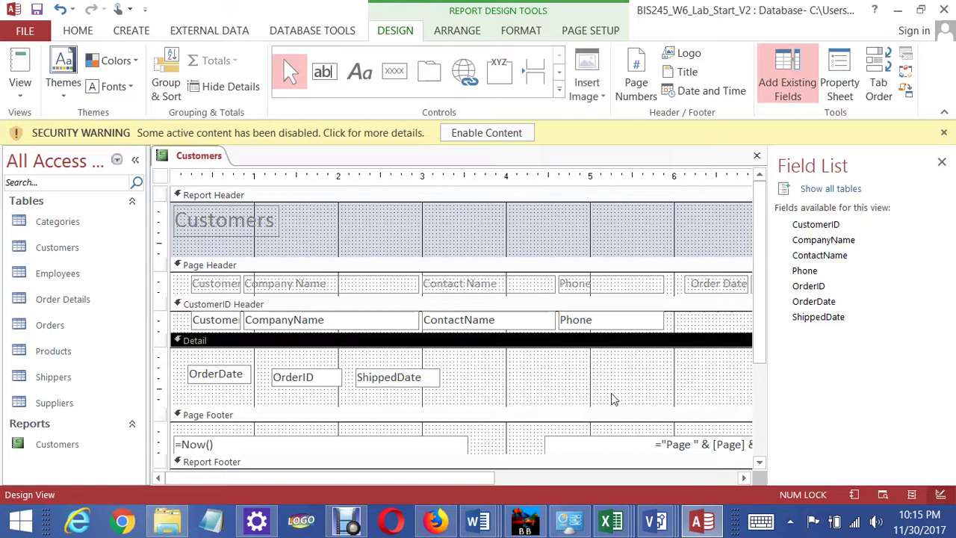
Move the Order Date, Order ID and Shipped Date labels from the Page Header into the Detail section
drag(503, 478, 661, 475)
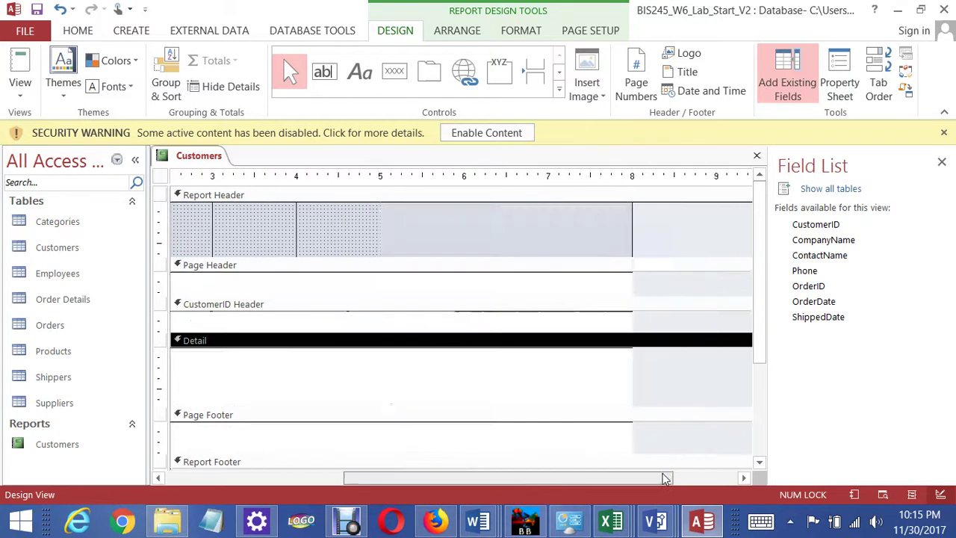
drag(516, 288, 346, 383)
click(568, 284)
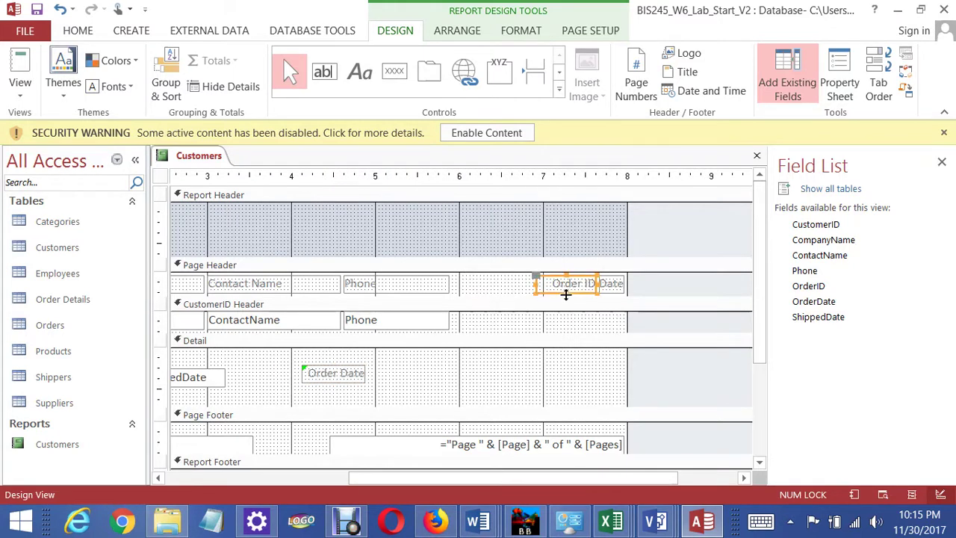
drag(490, 377, 368, 389)
click(611, 289)
drag(603, 280, 482, 385)
Place the Order Date label directly above the OrderDate text box and lower that text box to make room
drag(493, 478, 258, 484)
click(553, 373)
drag(556, 368, 226, 351)
click(245, 387)
drag(239, 387, 235, 366)
click(234, 361)
Lower the OrderID text box and place the Order ID label directly above it
click(307, 383)
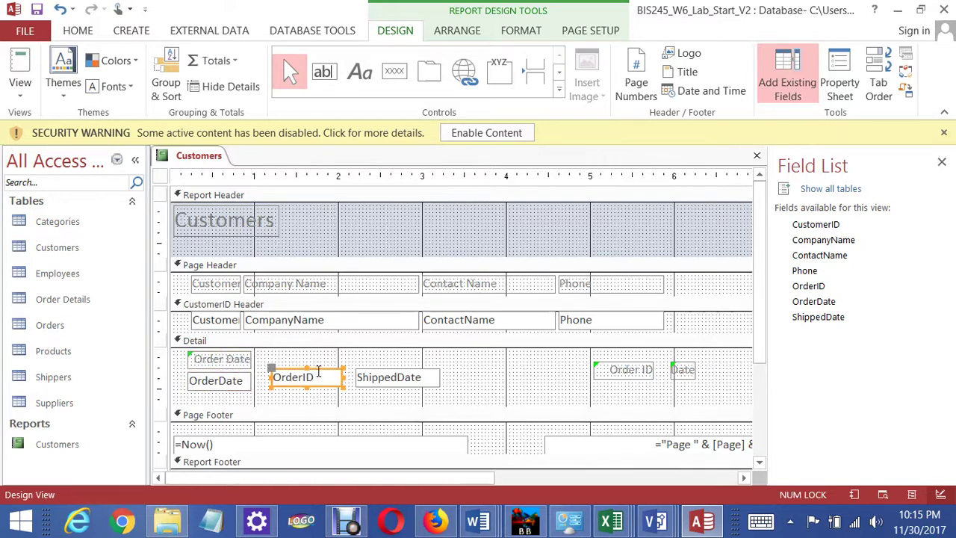
click(318, 371)
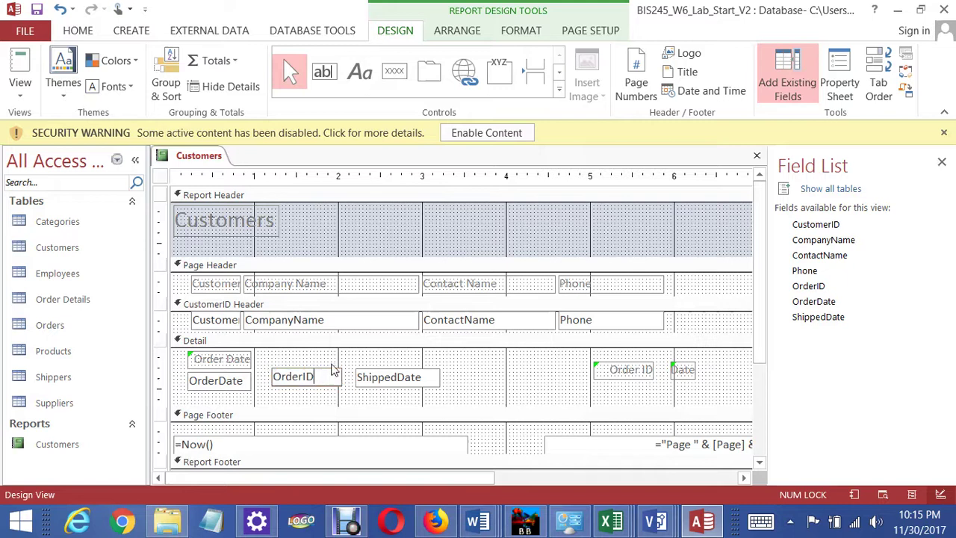
drag(330, 368, 326, 375)
click(629, 368)
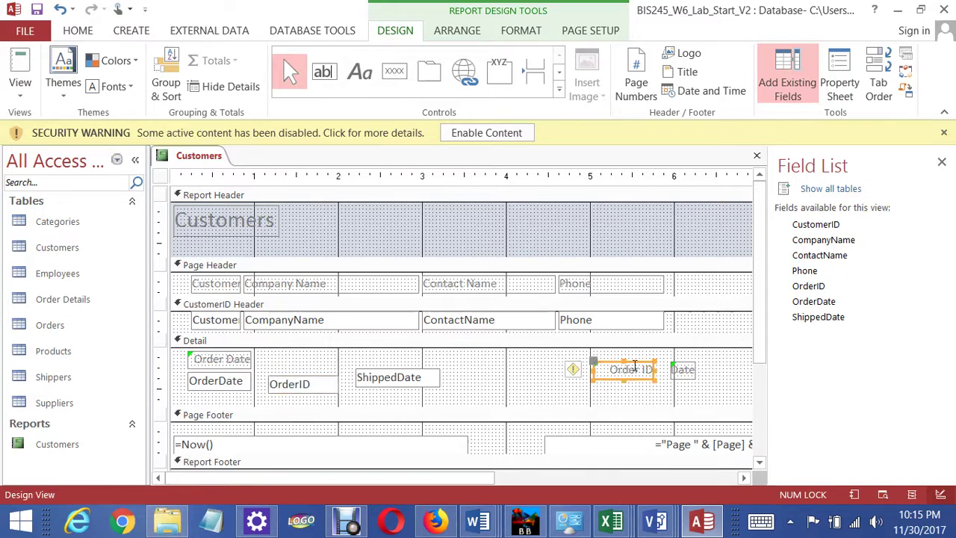
drag(634, 364, 308, 357)
Lower the ShippedDate text box level with OrderID, then widen the Shipped Date label to fit its text and place it above that text box
click(421, 378)
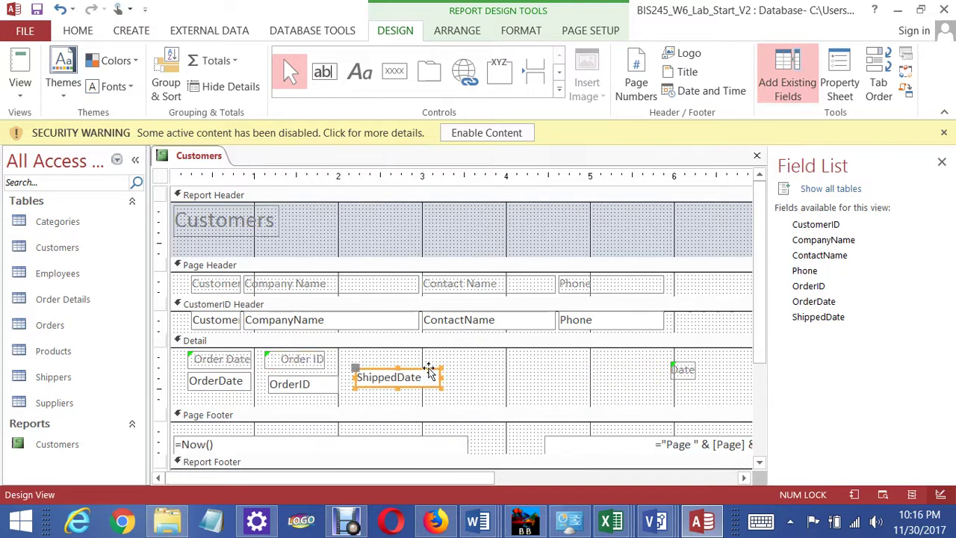
drag(429, 371, 421, 379)
click(682, 369)
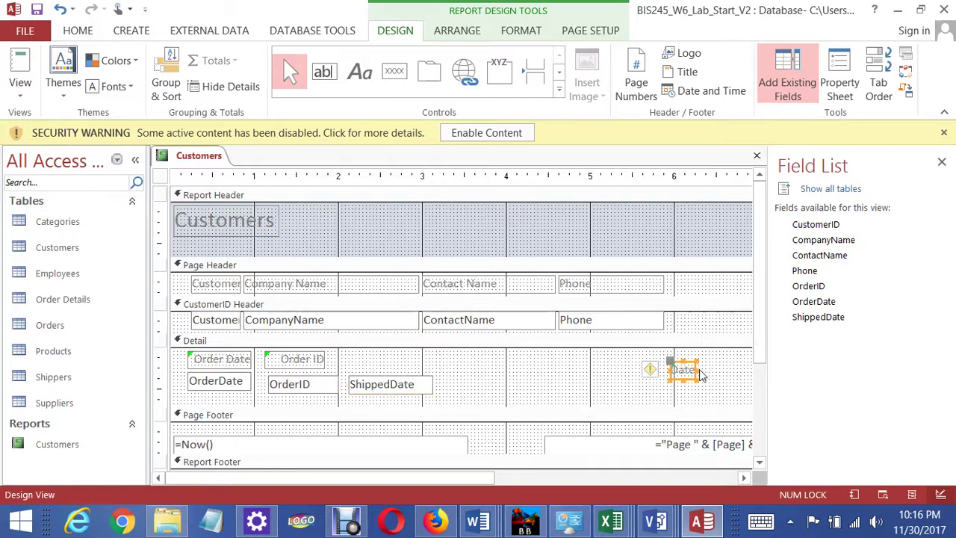
drag(693, 369, 748, 369)
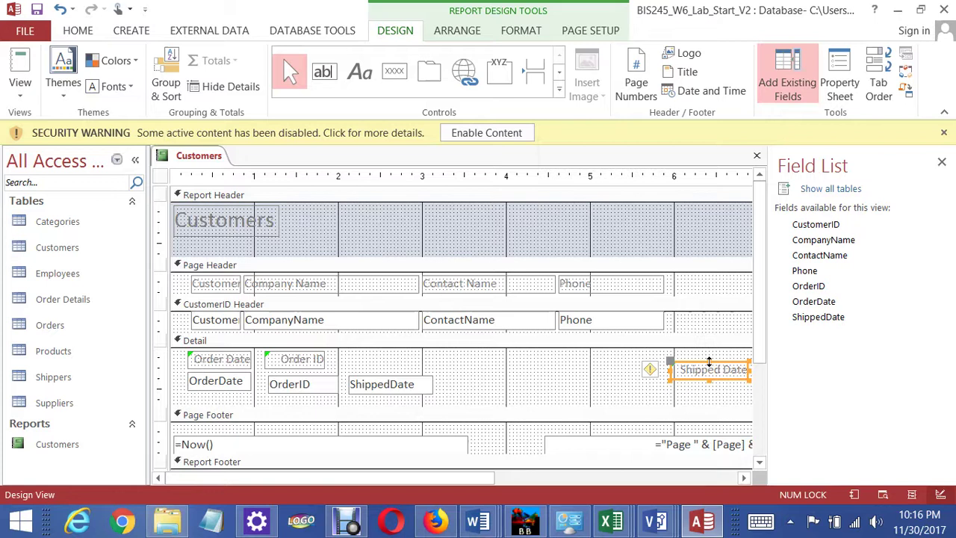
drag(695, 363, 373, 359)
Resize the Shipped Date label and align its left edge directly above the ShippedDate text box
click(421, 362)
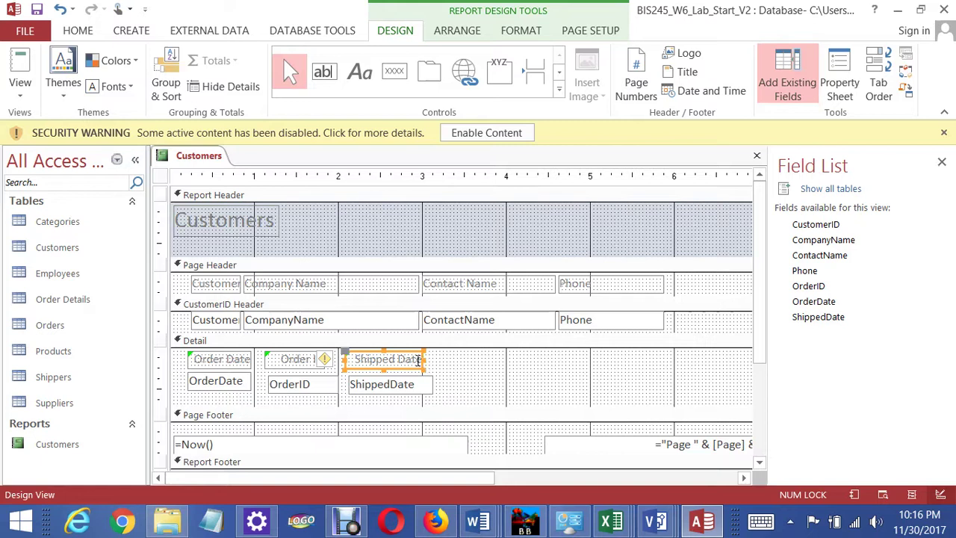
drag(423, 359, 436, 358)
click(486, 378)
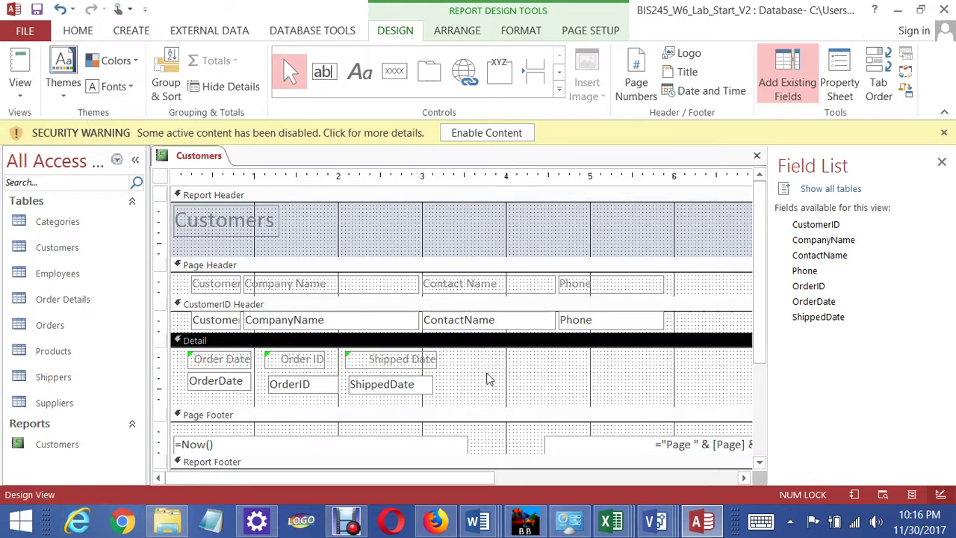
click(416, 370)
click(440, 396)
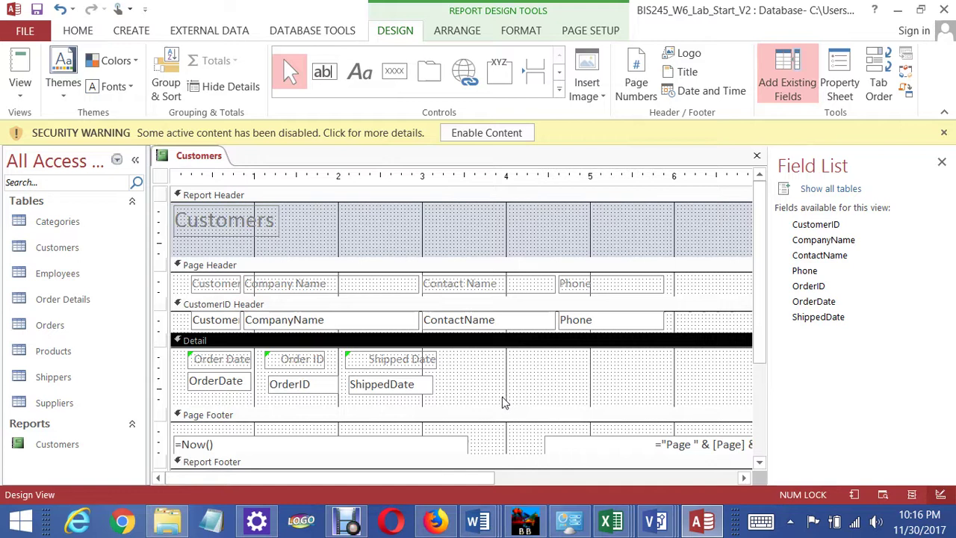
click(419, 362)
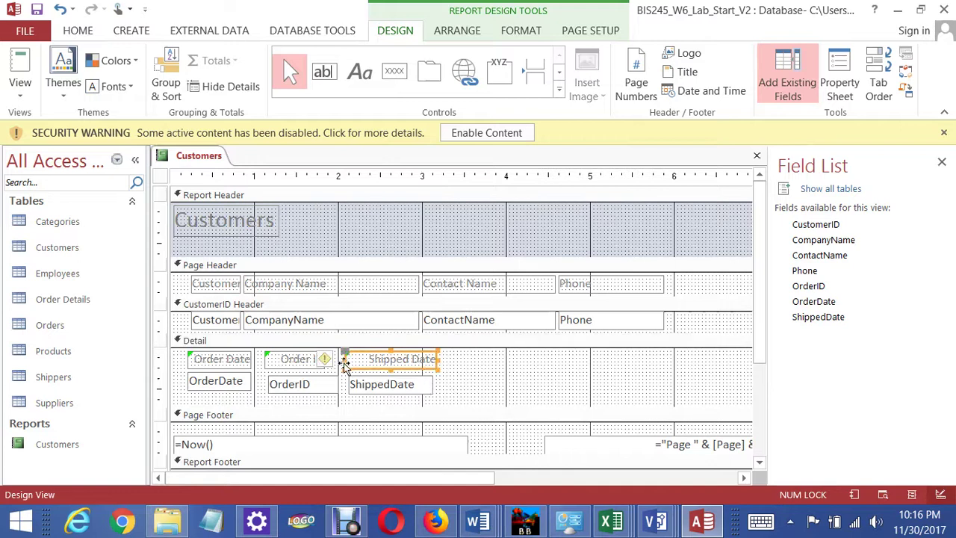
drag(344, 357, 362, 357)
drag(425, 364, 413, 373)
Extend the Detail section to about 1.2 inches tall to make room below the order text boxes
click(530, 386)
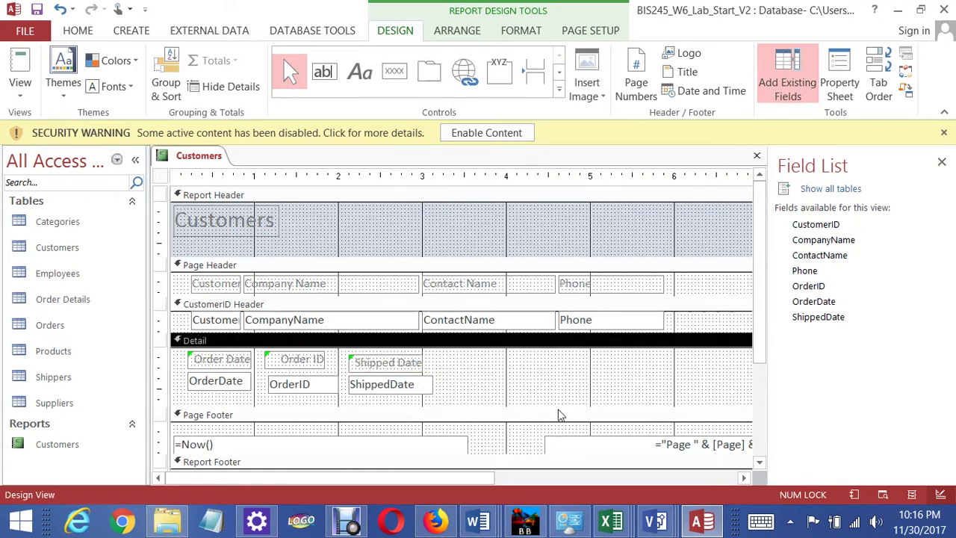
drag(552, 404, 551, 449)
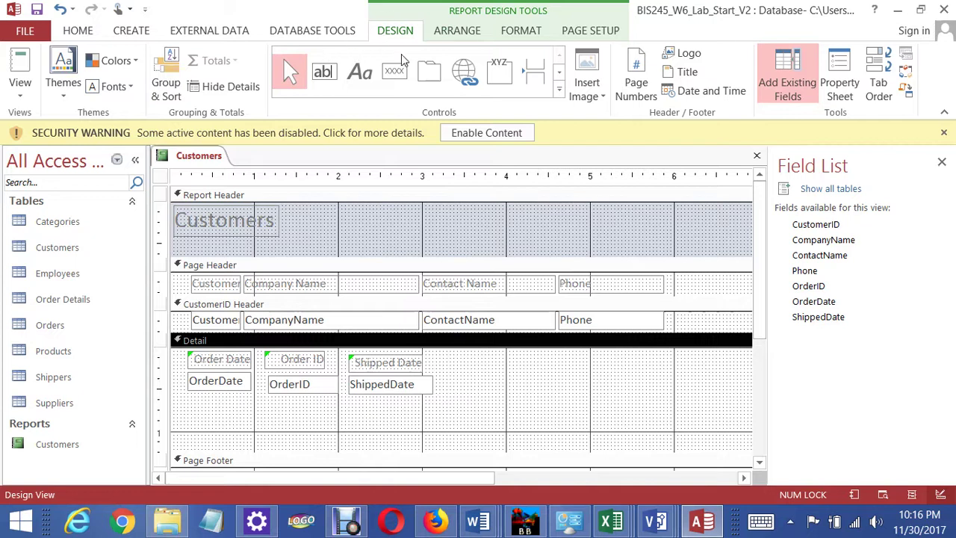
click(560, 90)
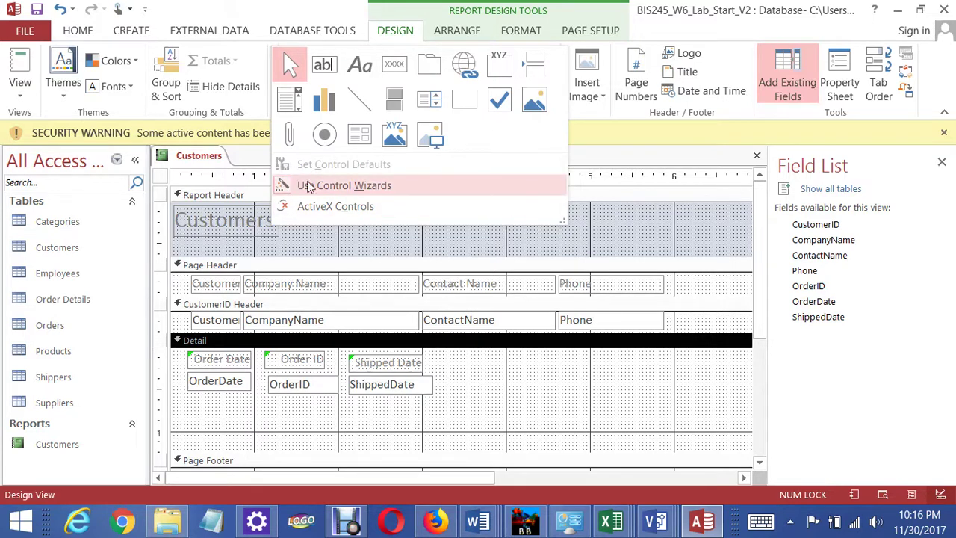
click(380, 185)
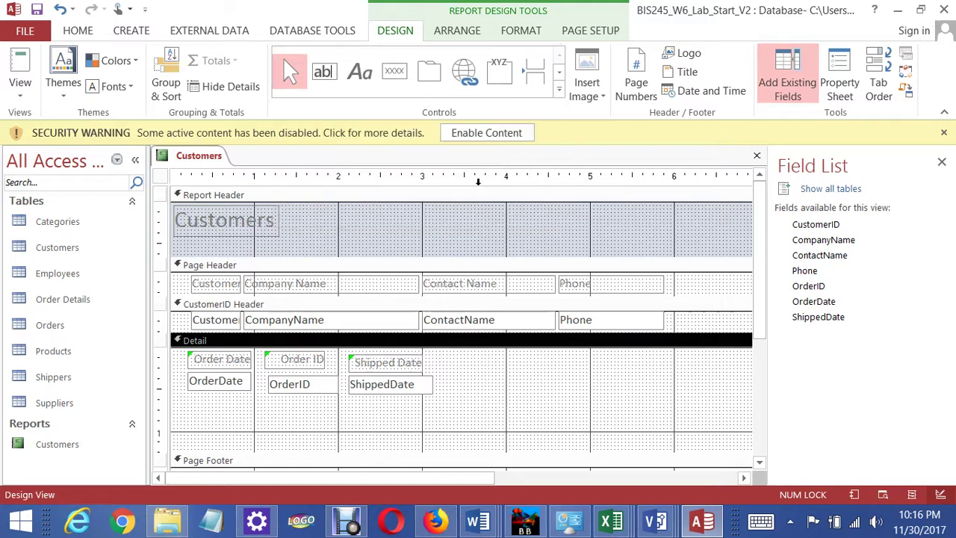
click(559, 88)
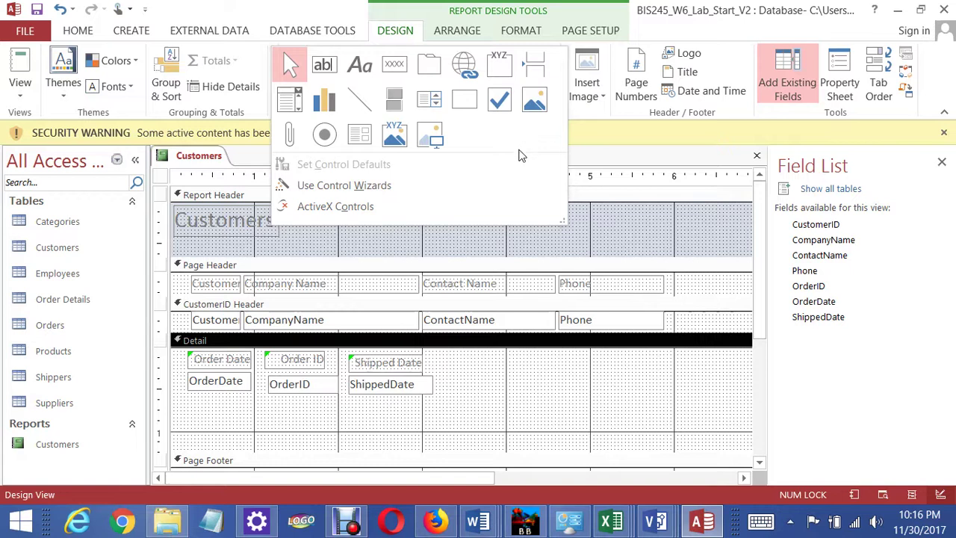
click(317, 186)
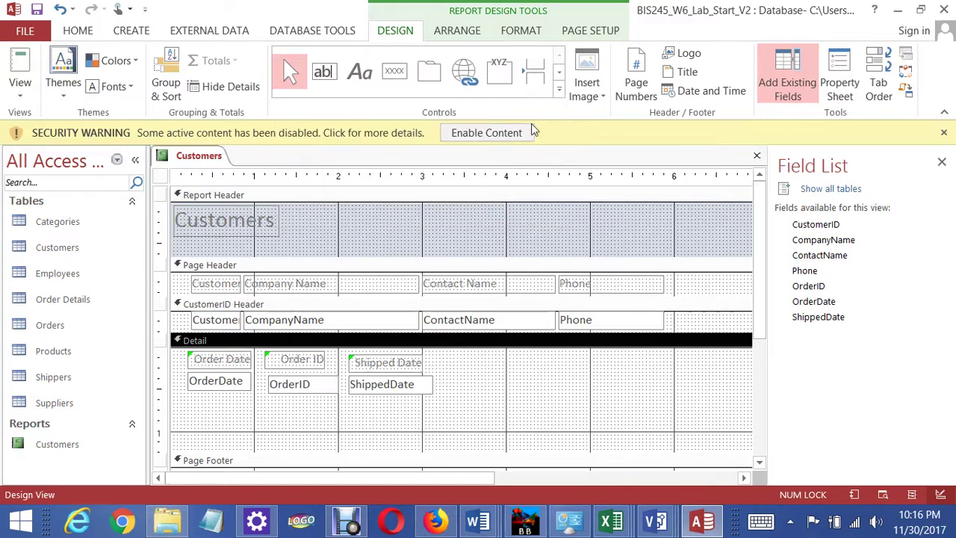
Draw a Subform/Subreport control about 6 inches wide and 0.6 inch tall beneath the order text boxes in the Detail section
click(557, 99)
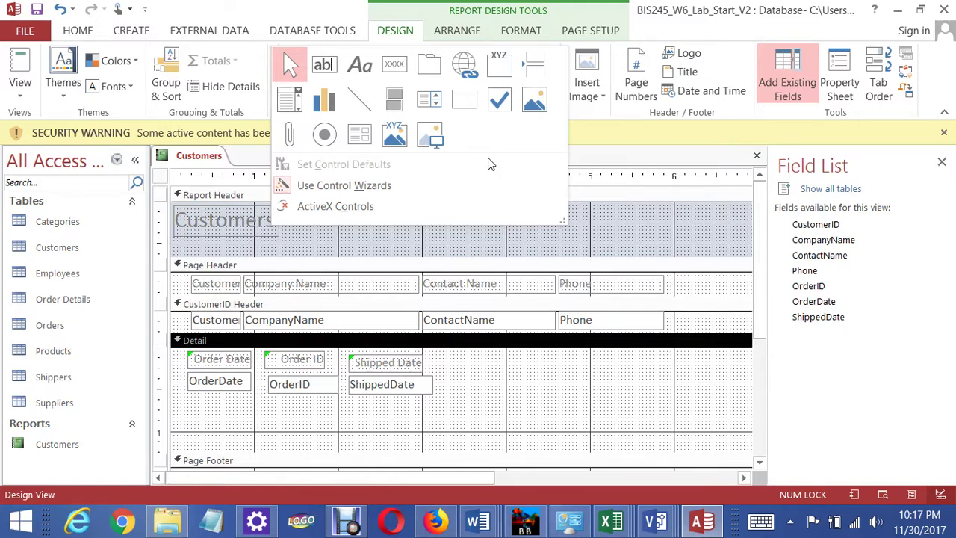
click(359, 139)
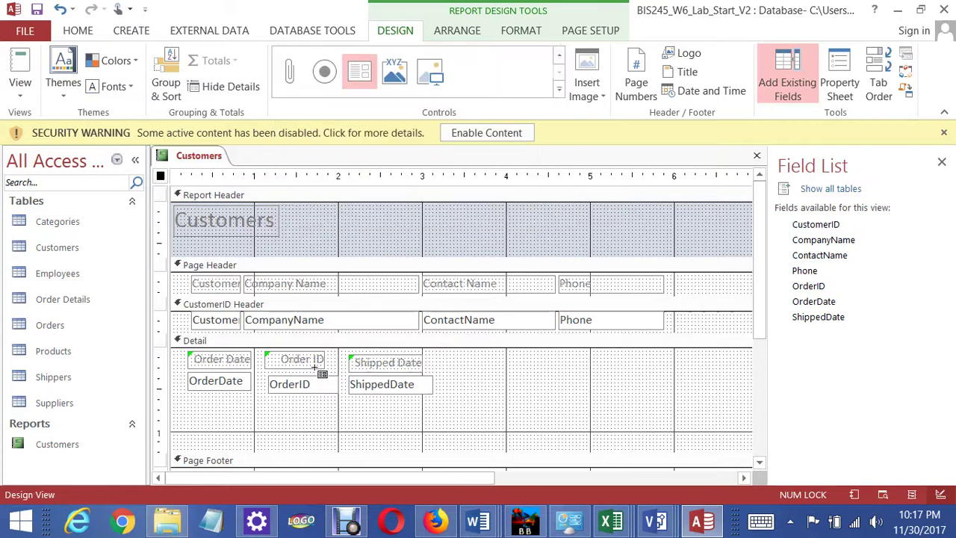
drag(227, 400, 723, 449)
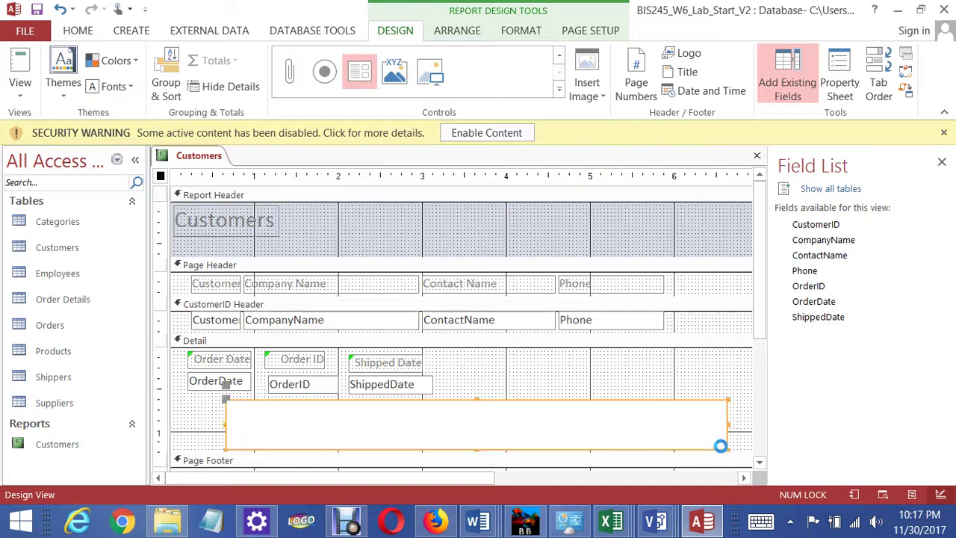
Base the subreport on existing tables and queries, and include OrderID, ProductID and Quantity from the Order Details table
click(565, 357)
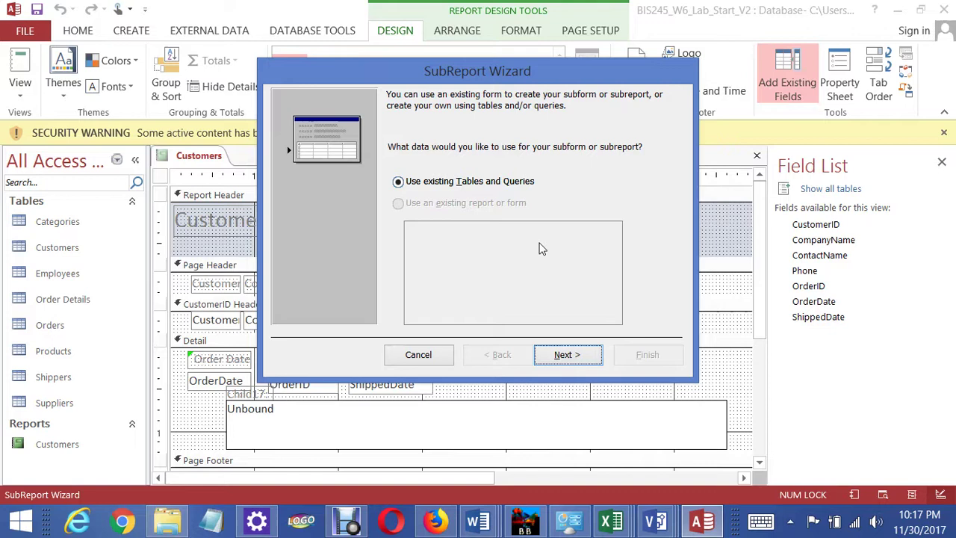
click(567, 356)
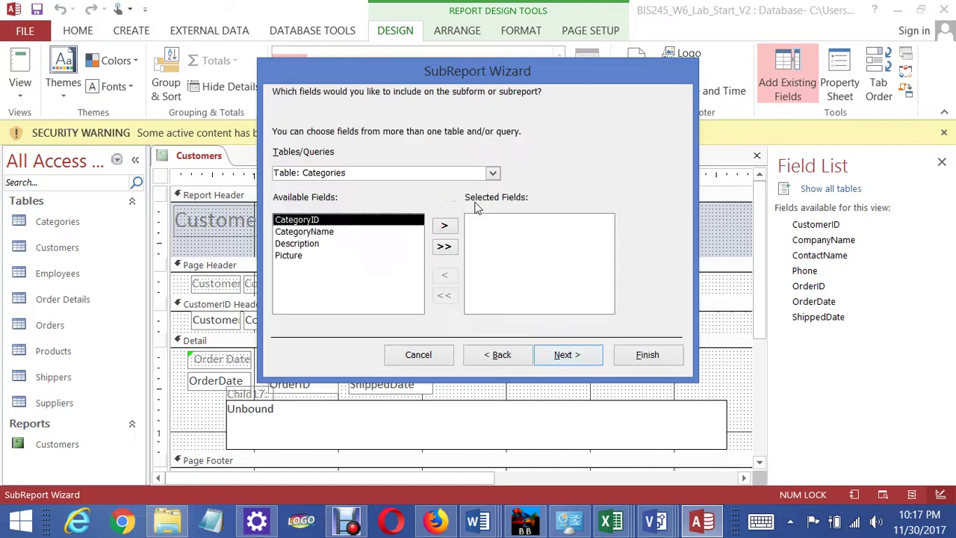
click(493, 174)
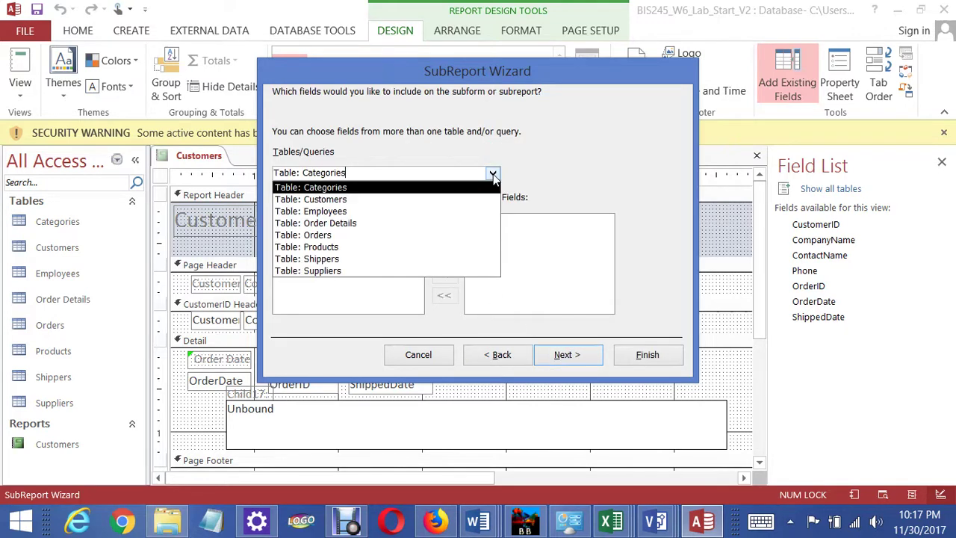
click(443, 223)
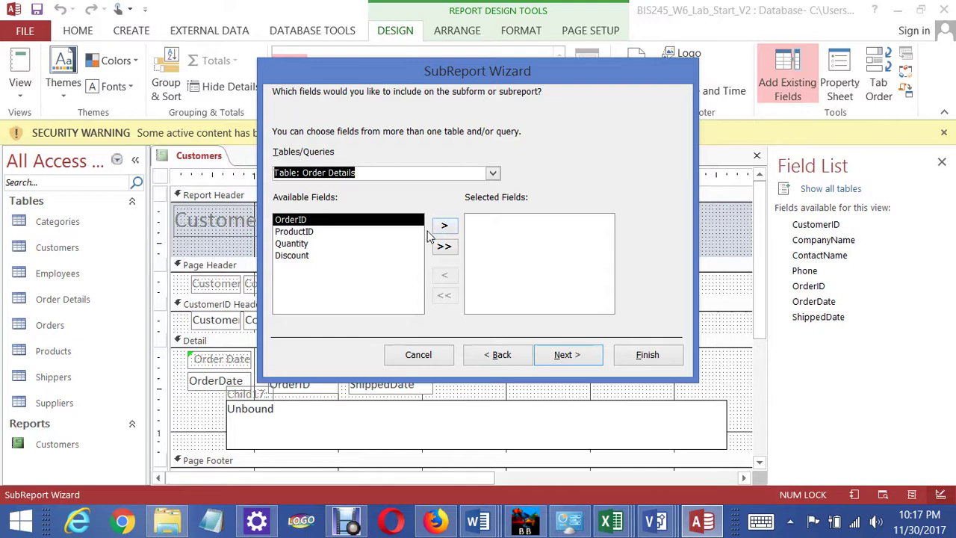
click(444, 227)
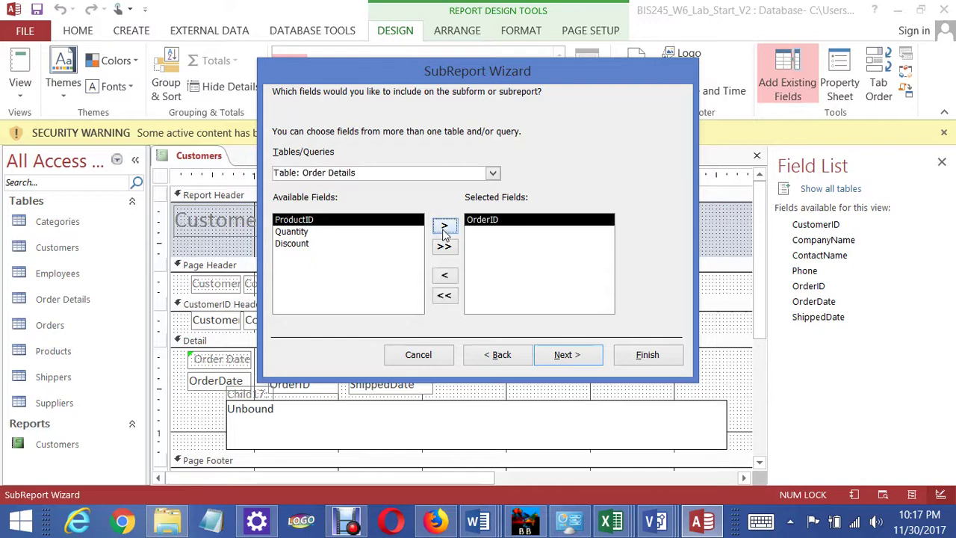
click(445, 227)
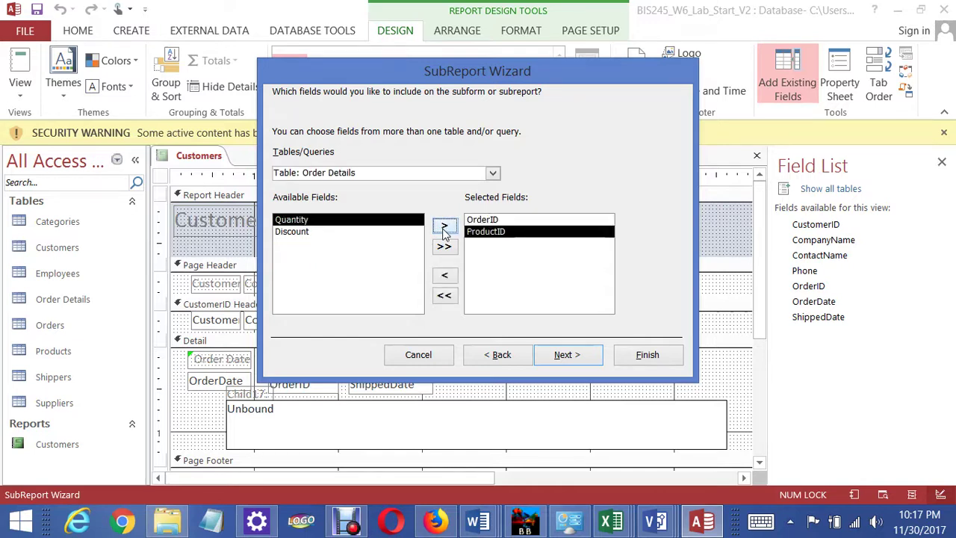
click(444, 227)
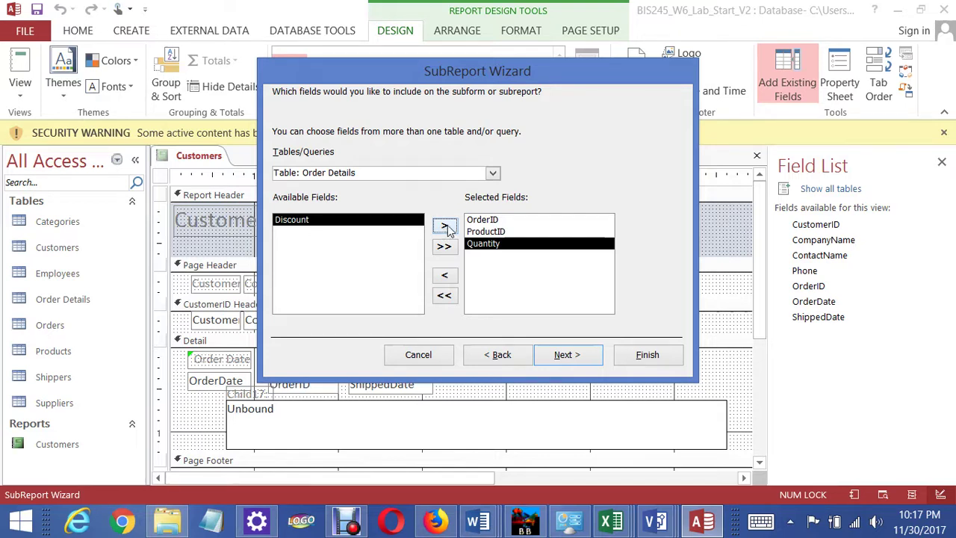
Add ProductName and UnitPrice from the Products table to the subreport's selected fields
click(492, 173)
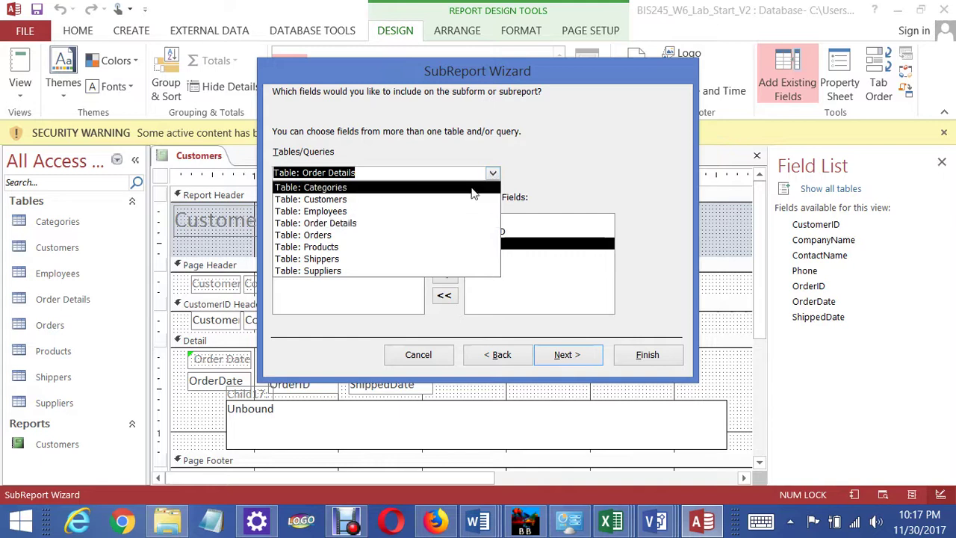
click(316, 248)
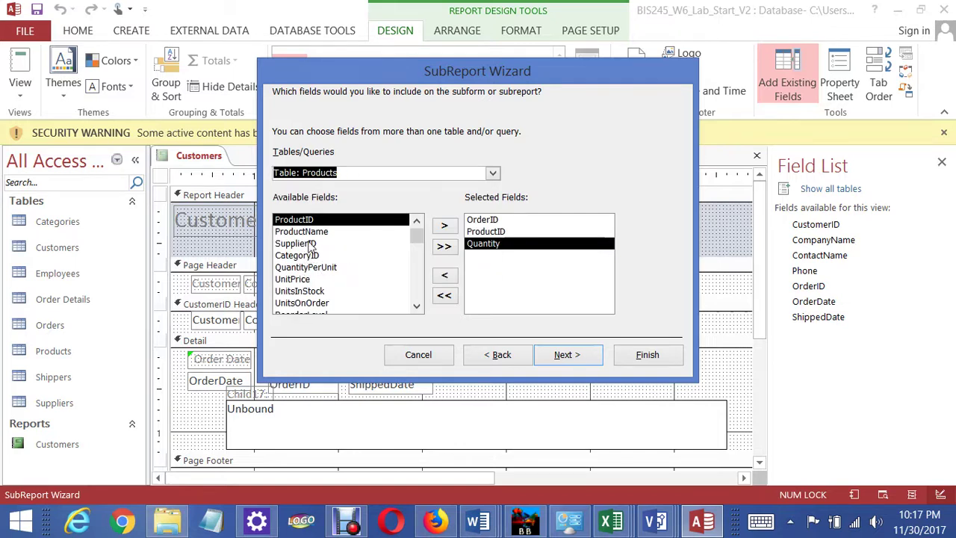
click(309, 232)
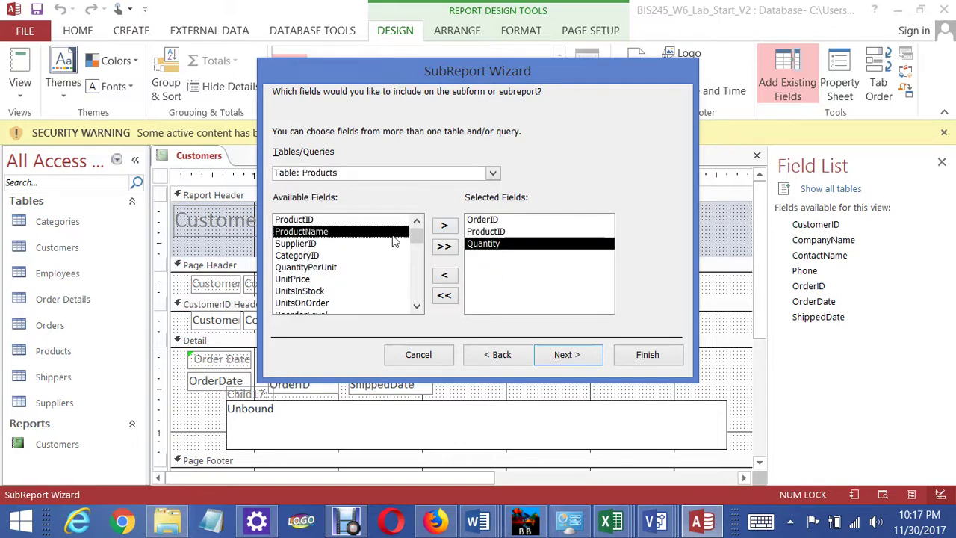
click(440, 226)
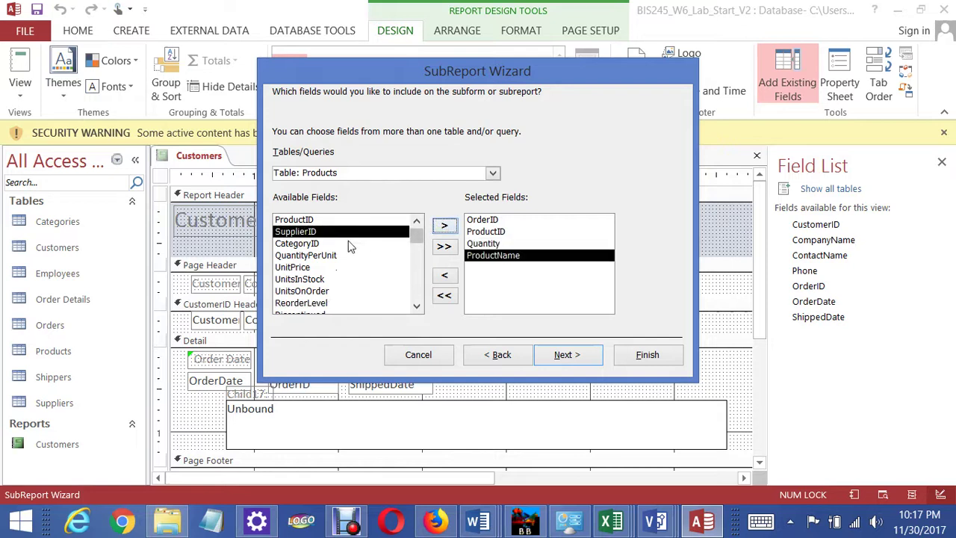
click(298, 267)
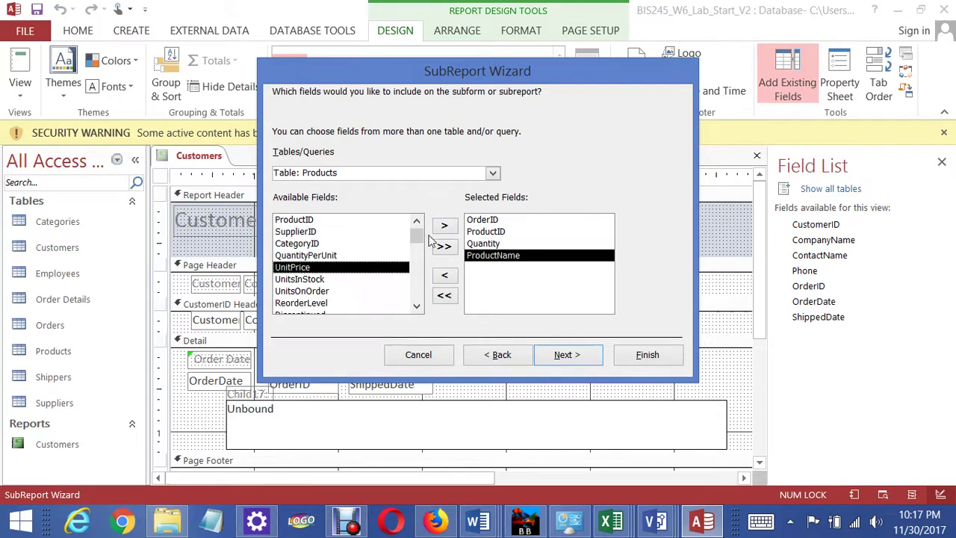
click(444, 229)
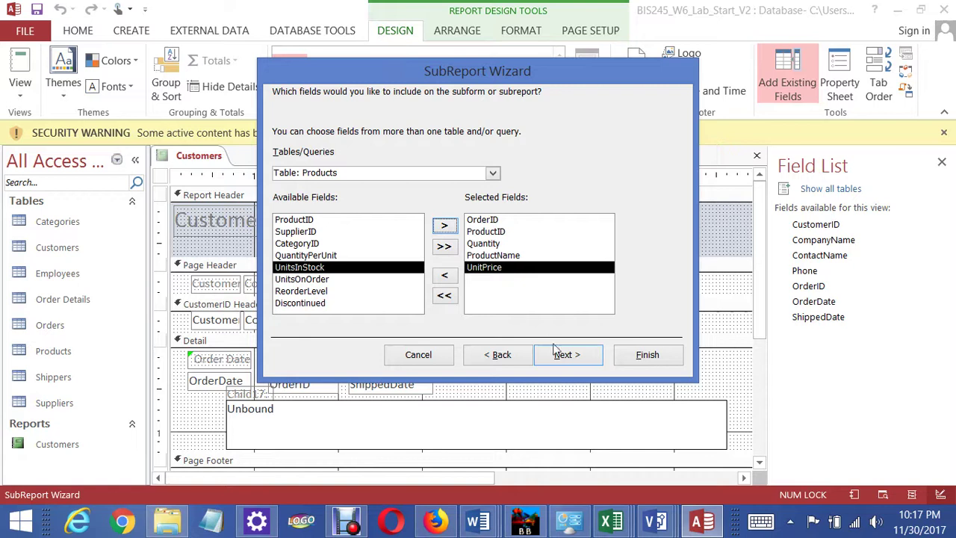
Link the subreport to the main report using OrderID and finish the wizard with the name Order Details subreport
click(652, 357)
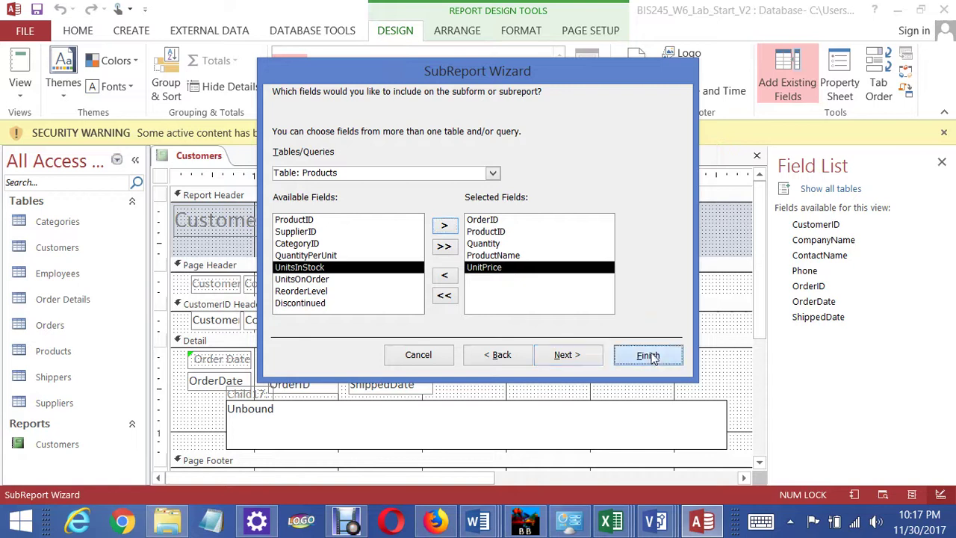
click(572, 357)
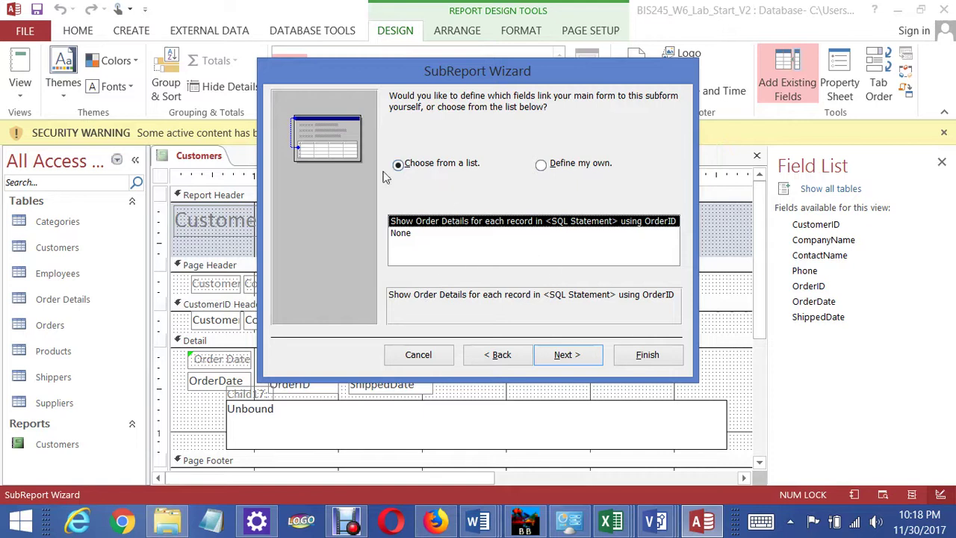
click(566, 354)
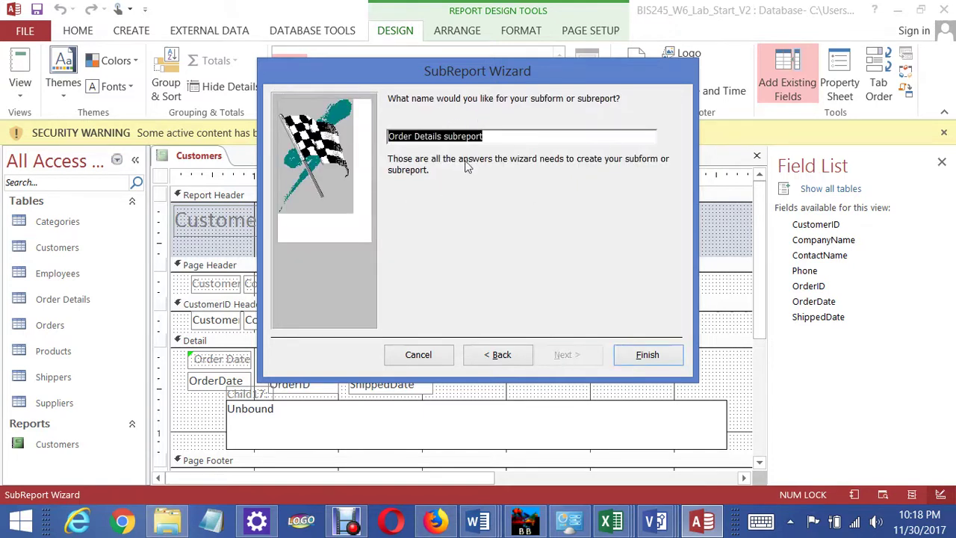
click(646, 357)
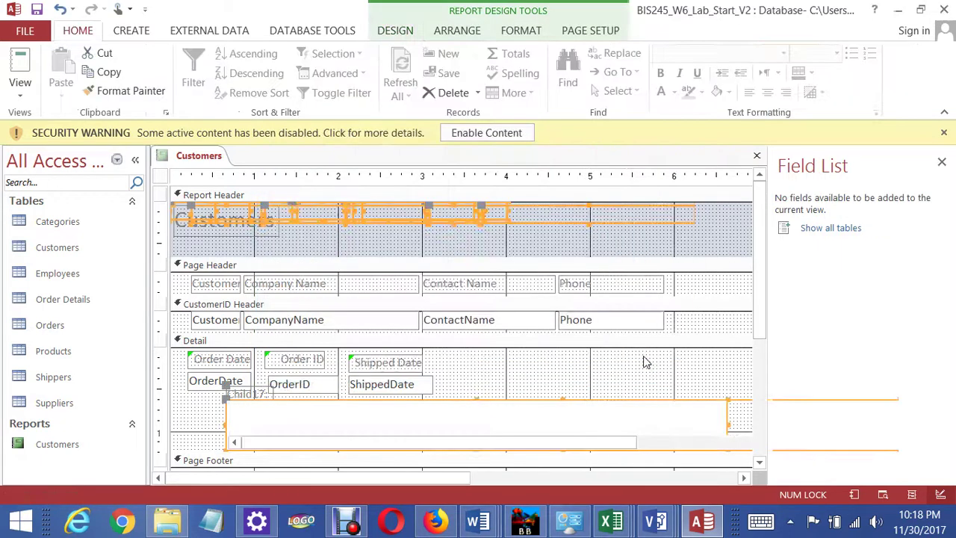
Nudge the Order Details subreport slightly up and to the left within the Detail section
scroll(633, 364, down, 3)
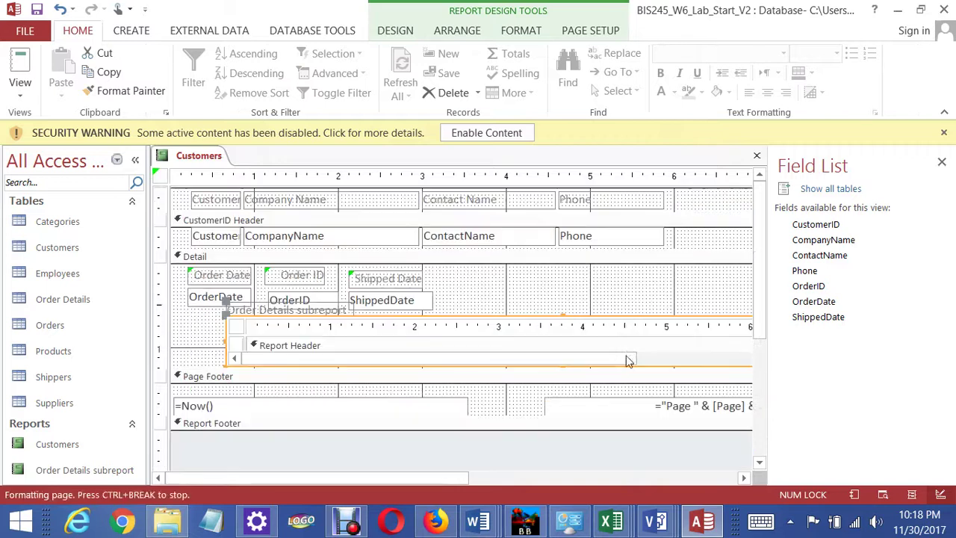
mouse_move(633, 319)
mouse_down()
mouse_move(602, 314)
mouse_move(624, 314)
mouse_up()
click(627, 290)
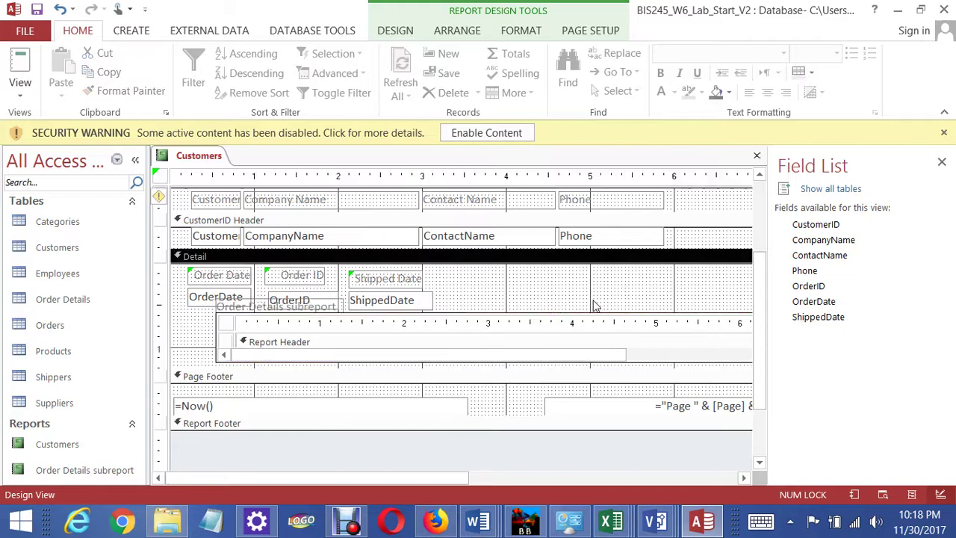
Close the Customers report with its design changes saved, and reopen it to view the orders and subreport
click(757, 159)
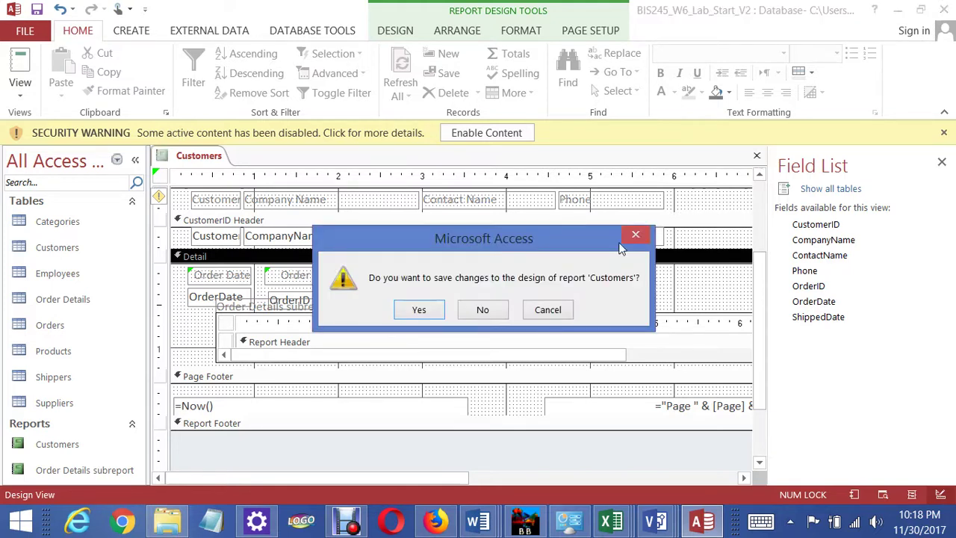
click(419, 311)
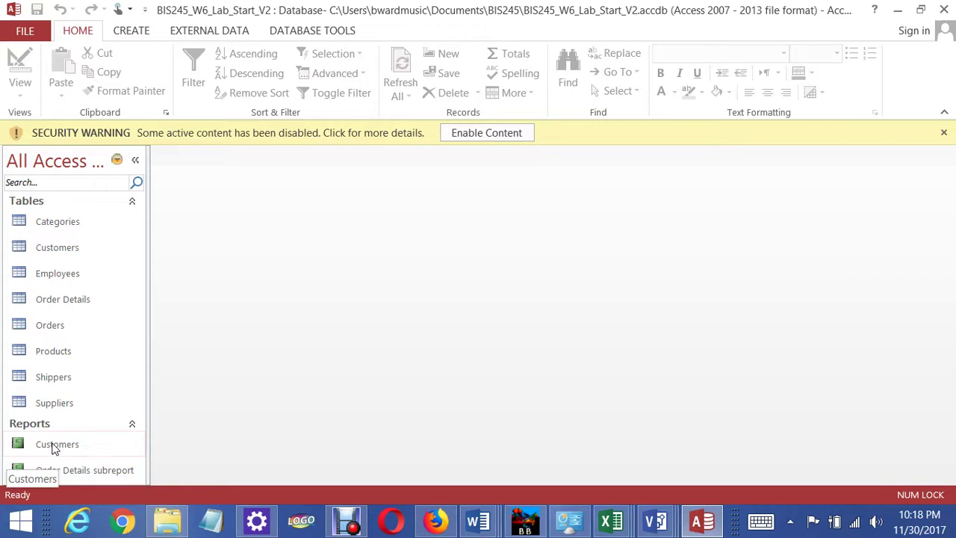
double_click(54, 445)
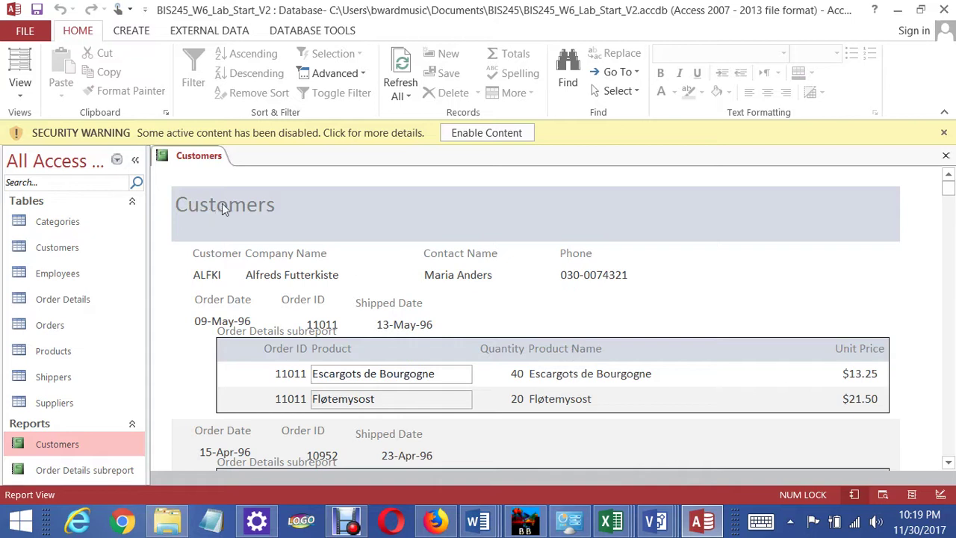
Switch the Customers report to Design View and delete the Order Details subreport and its label from the Detail section
right_click(199, 158)
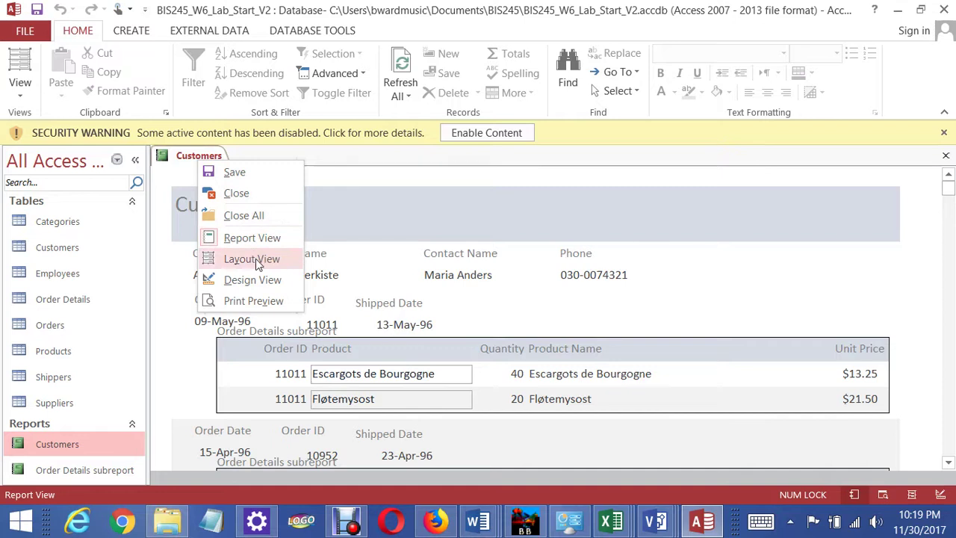
click(288, 280)
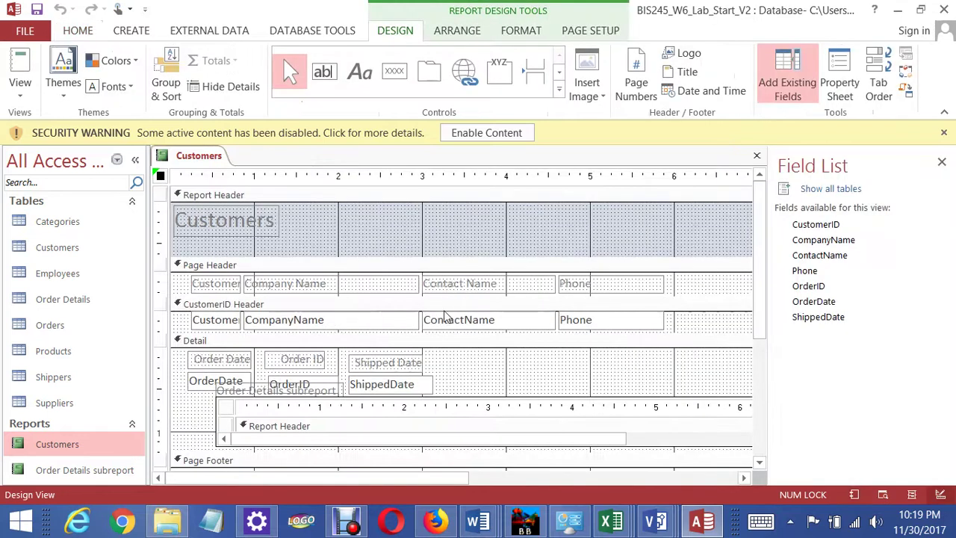
click(332, 396)
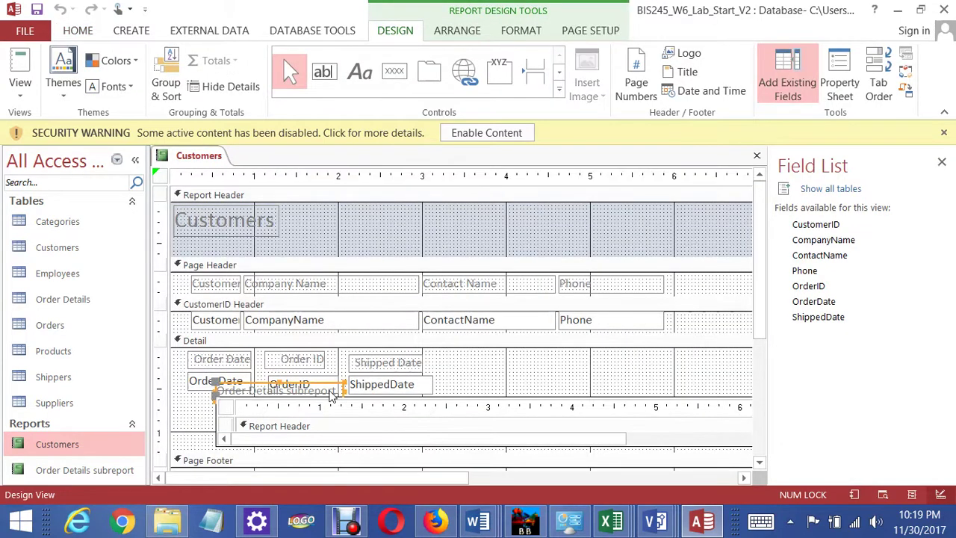
click(594, 374)
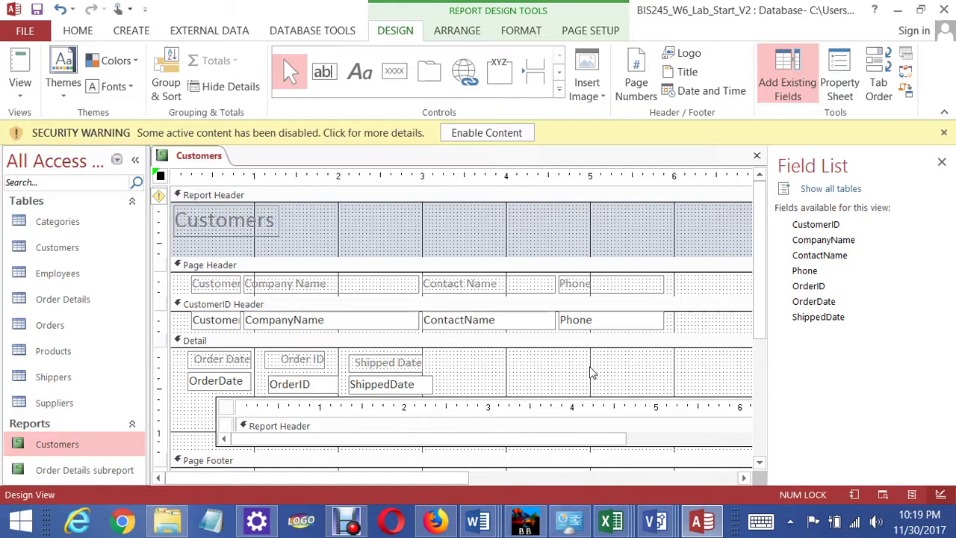
scroll(556, 396, down, 3)
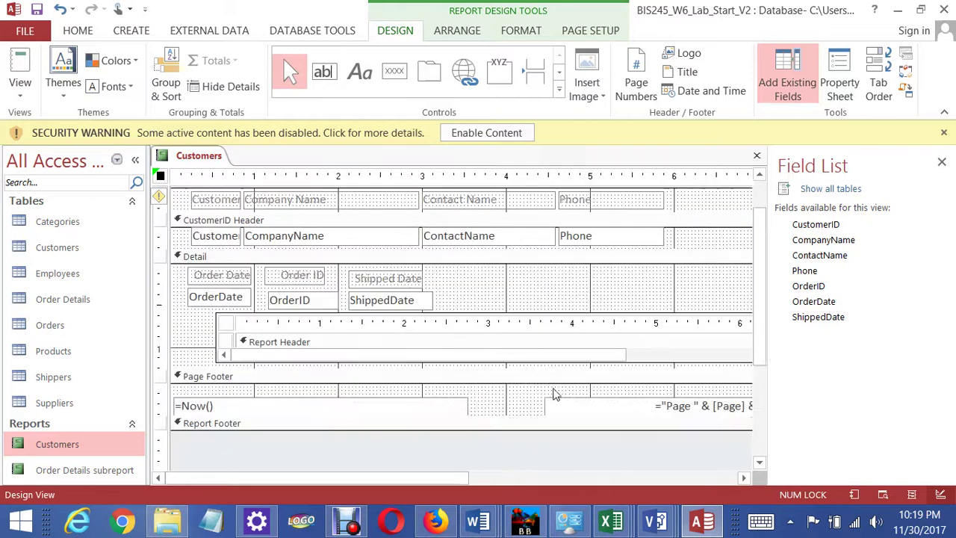
click(581, 346)
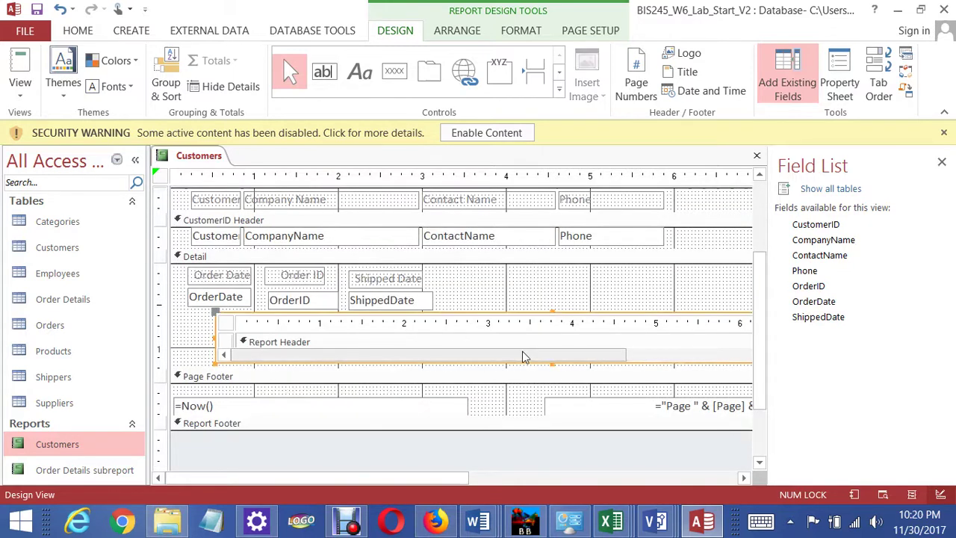
key(Delete)
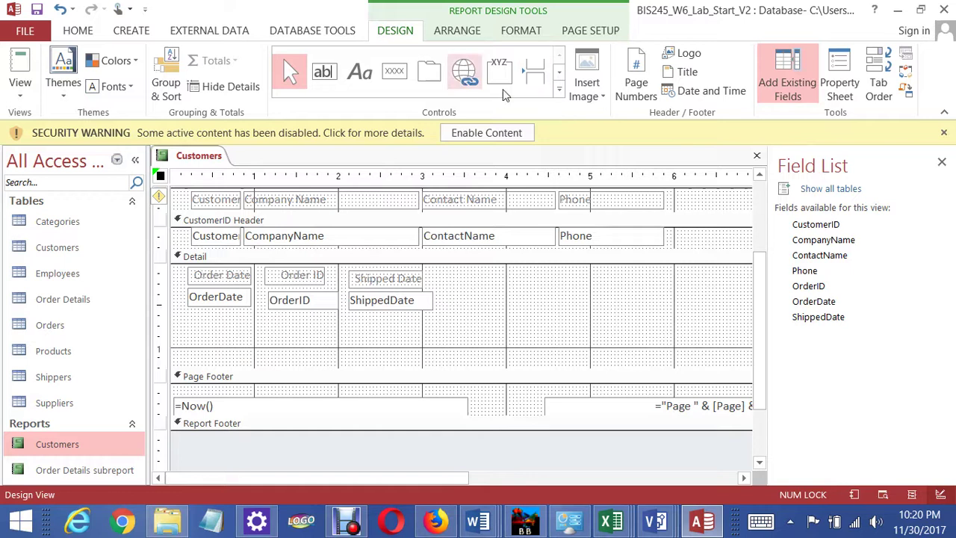
Draw a new subreport about 4.6 inches wide below the order fields in the Detail section, based on existing tables and queries
click(559, 89)
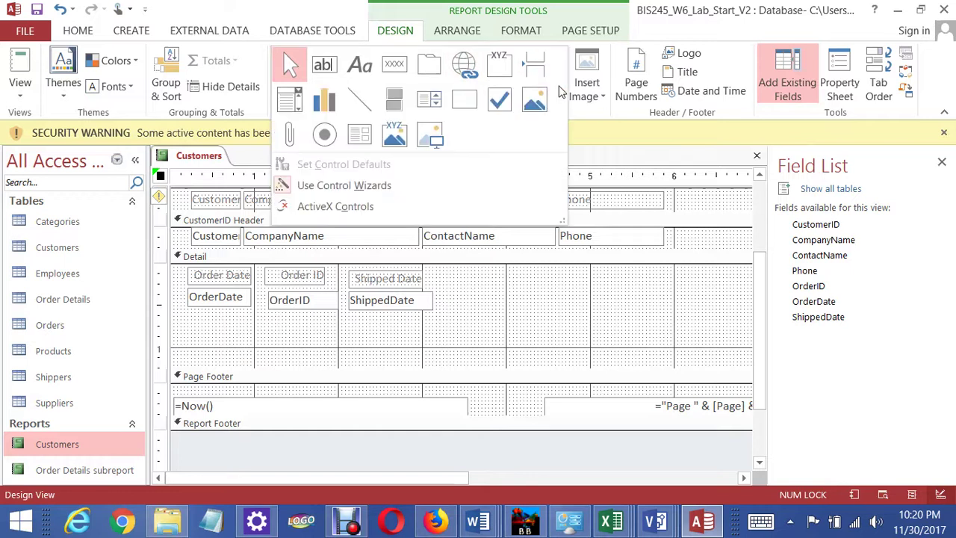
click(360, 135)
drag(233, 327, 619, 362)
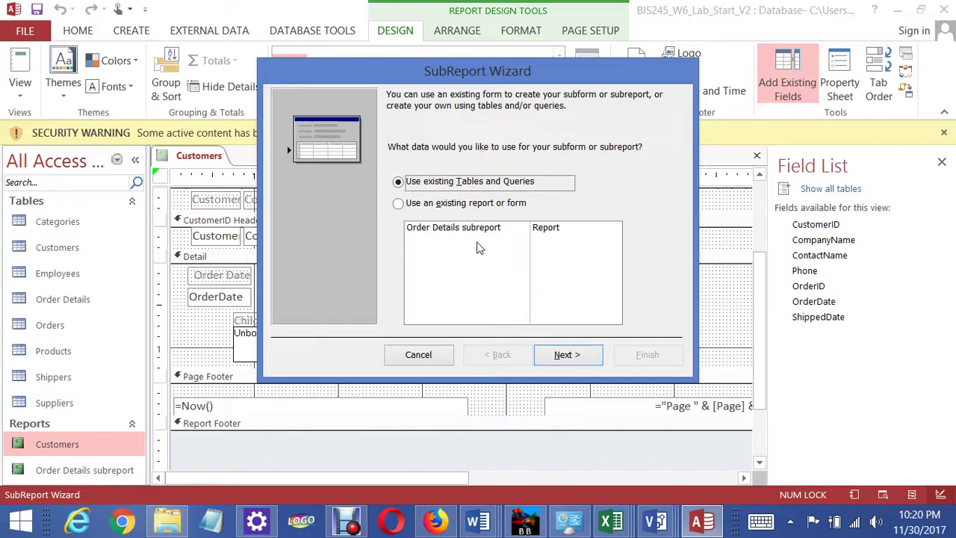
click(577, 354)
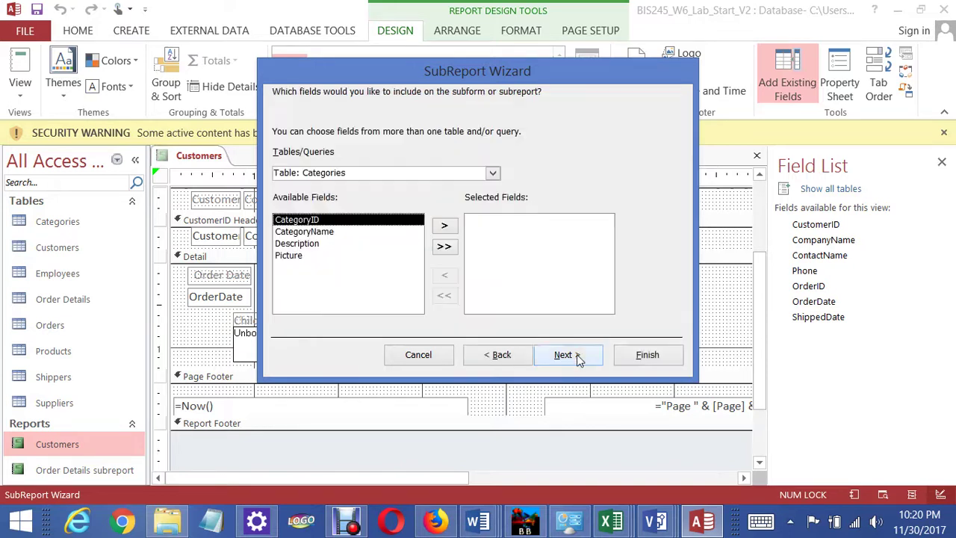
Include OrderID, ProductID and Quantity from the Order Details table in the new subreport
click(493, 173)
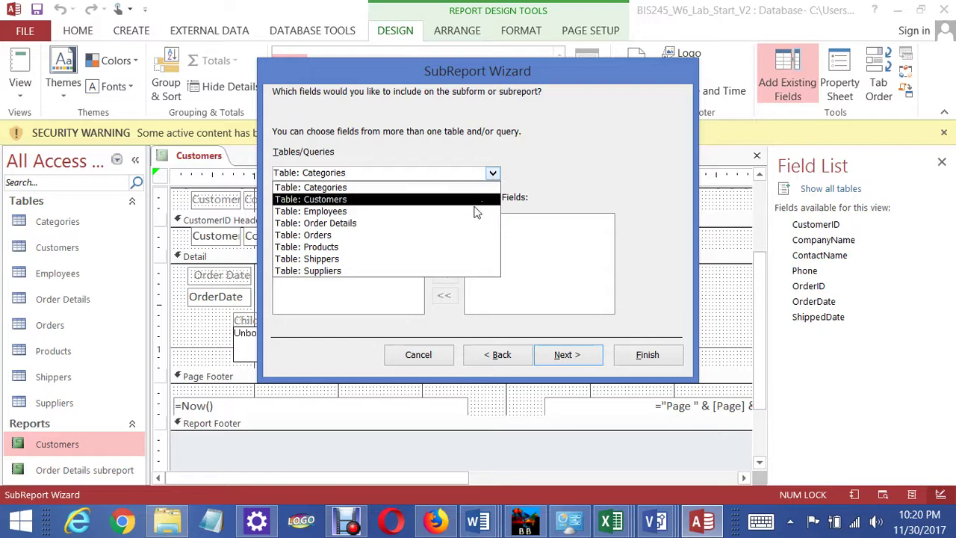
click(351, 223)
click(445, 228)
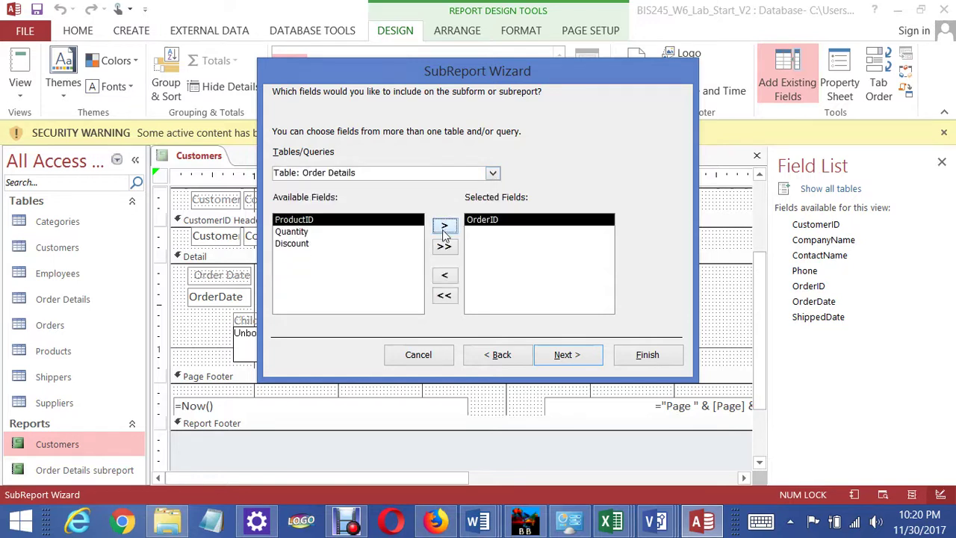
click(444, 227)
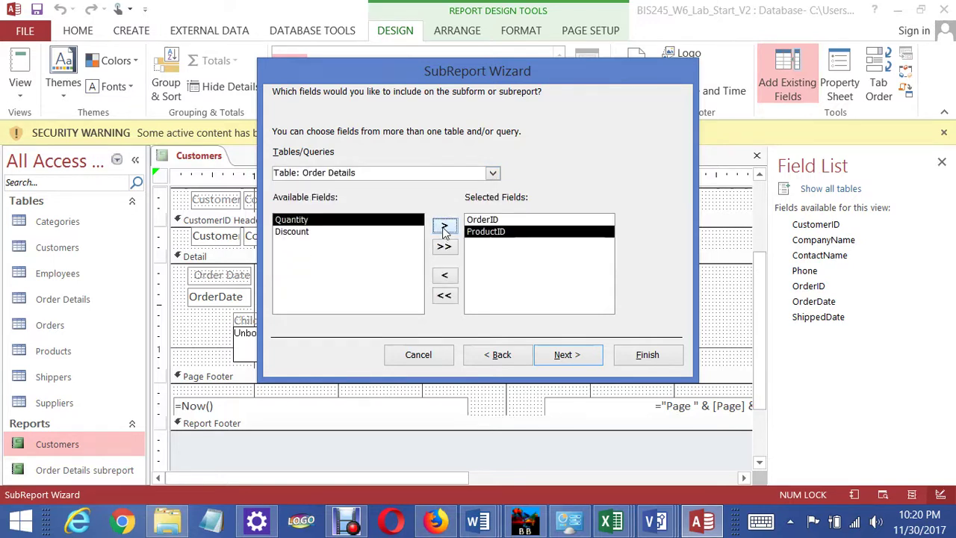
click(444, 227)
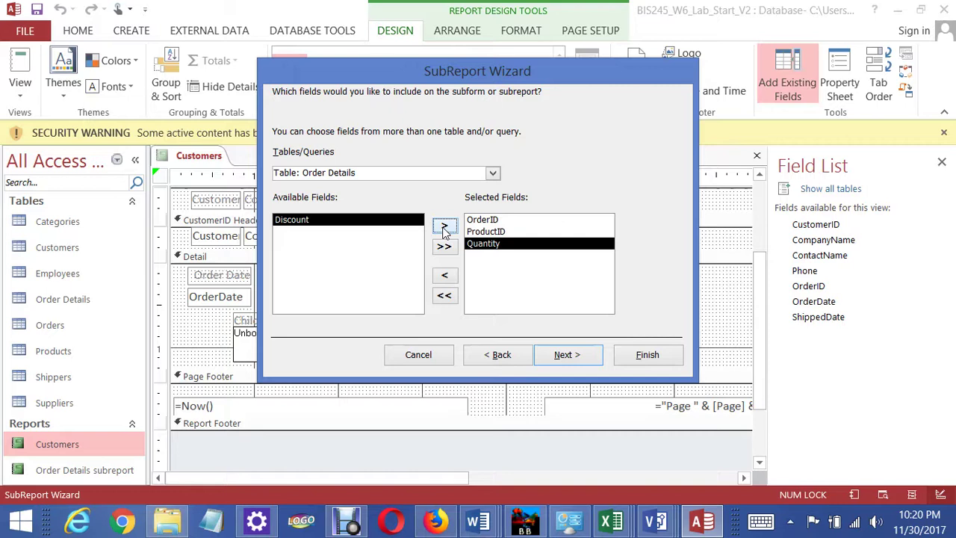
Add UnitPrice from the Products table to the subreport's fields and finish the wizard with its remaining defaults
click(492, 173)
click(449, 248)
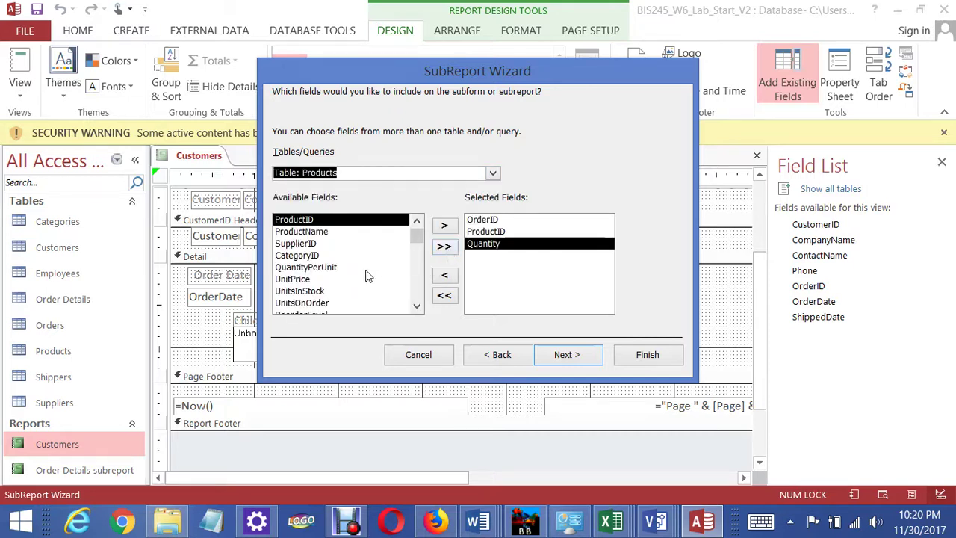
click(293, 279)
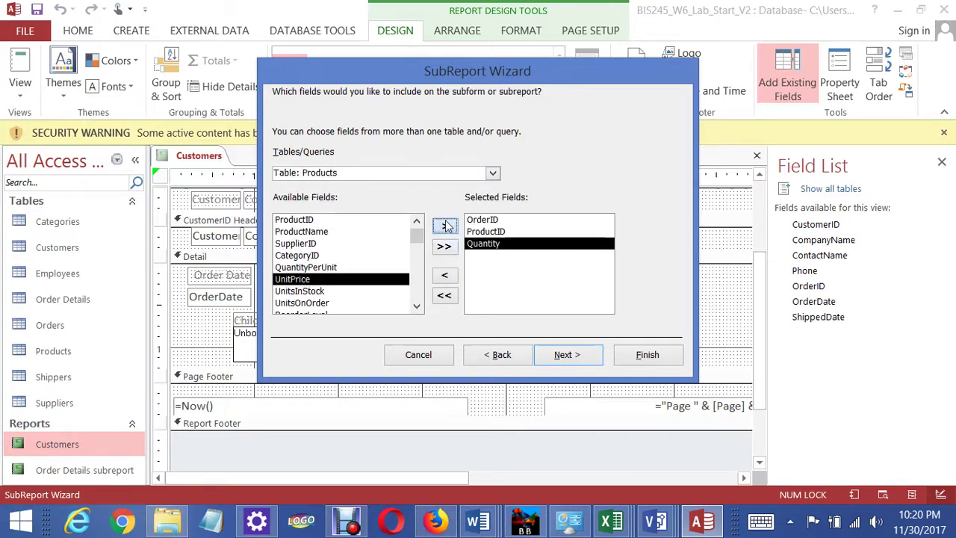
click(444, 226)
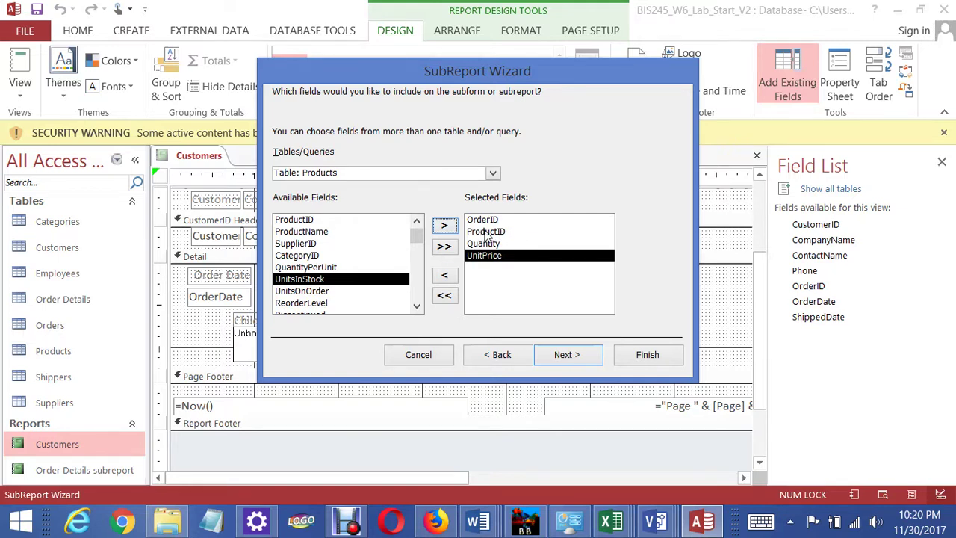
click(640, 360)
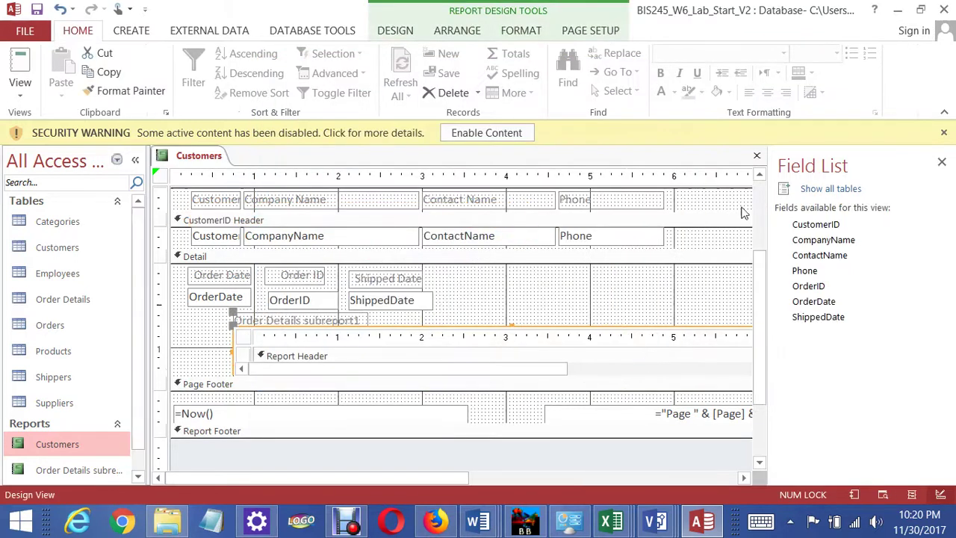
Delete the label above the new subreport in the Detail section
click(757, 156)
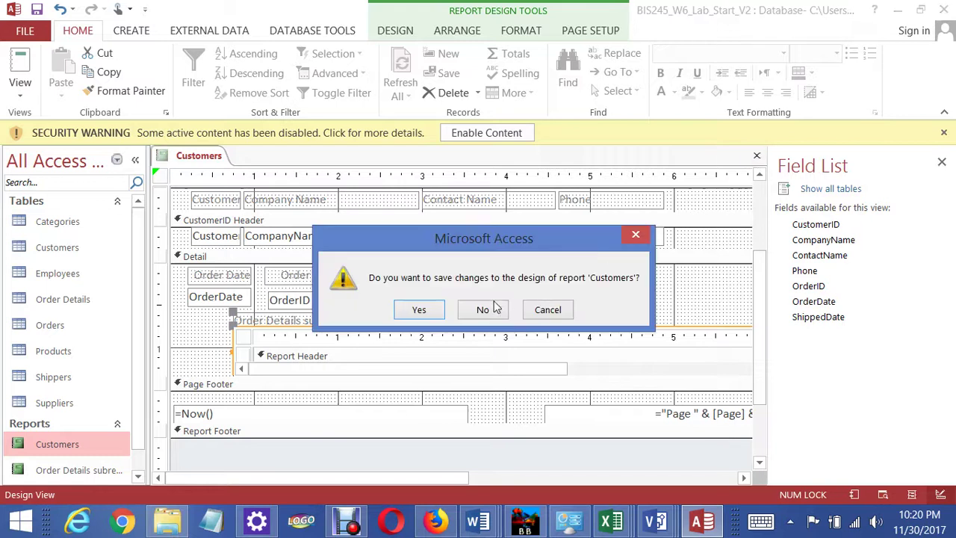
click(635, 235)
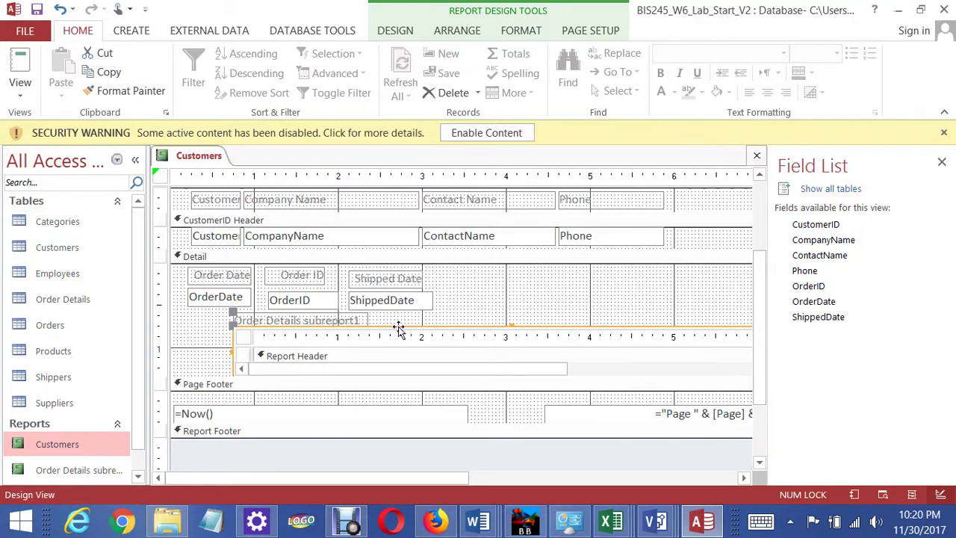
click(349, 329)
key(Delete)
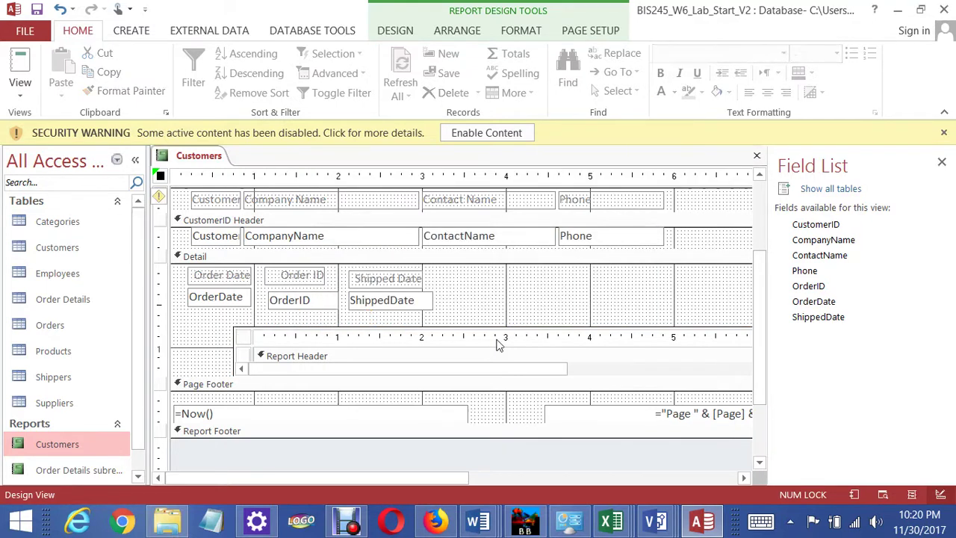
Save and close the Customers report, and reopen it to check the rebuilt subreport
click(757, 156)
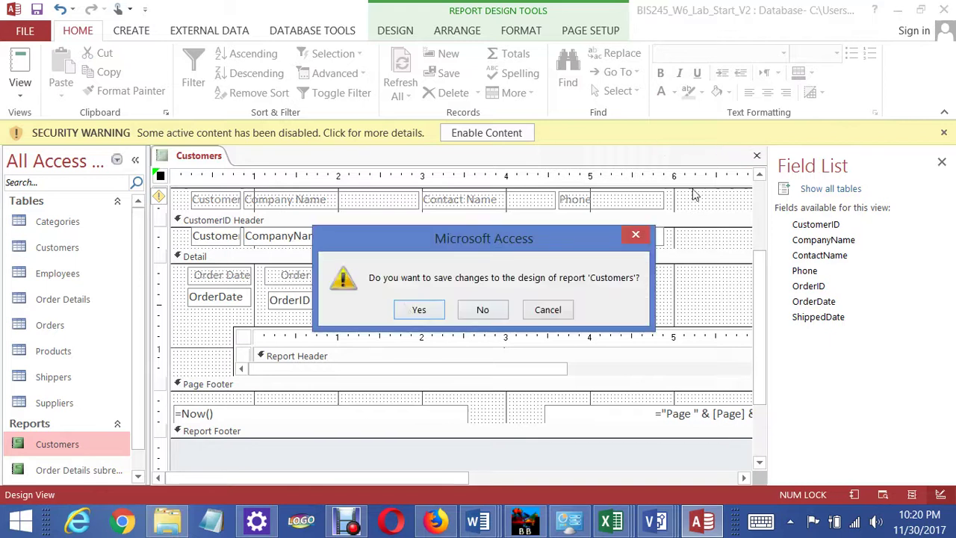
click(411, 312)
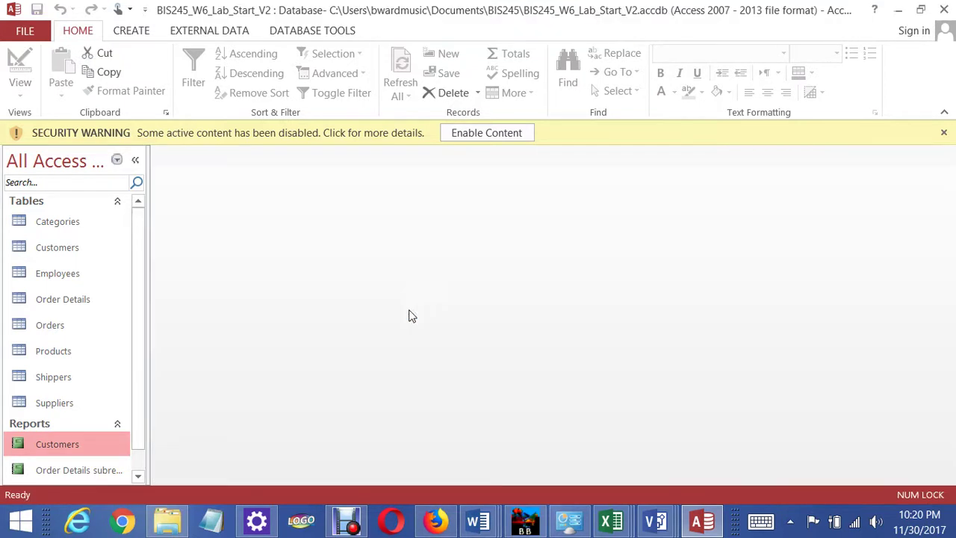
double_click(45, 443)
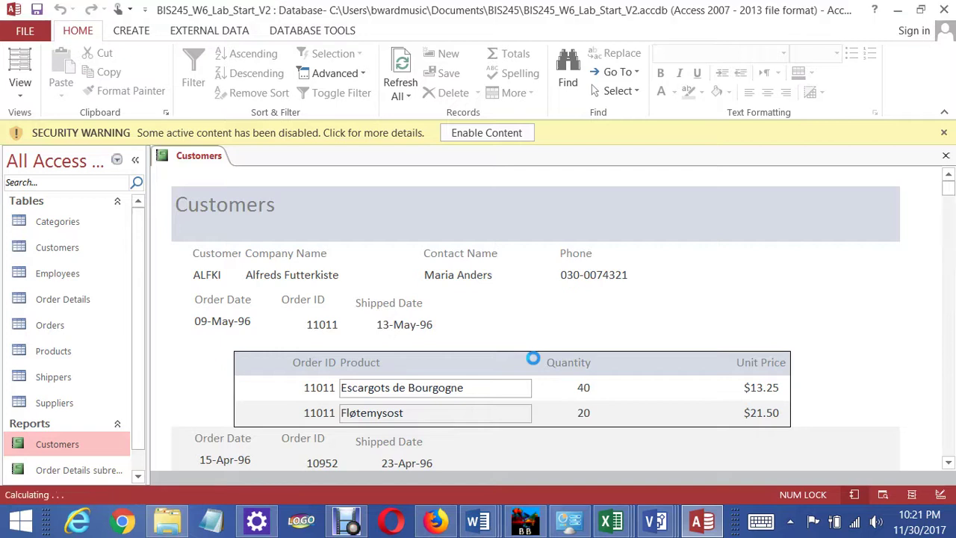
Return the report to Design View and move the Customers title about 3 inches to the right in the Report Header
right_click(207, 157)
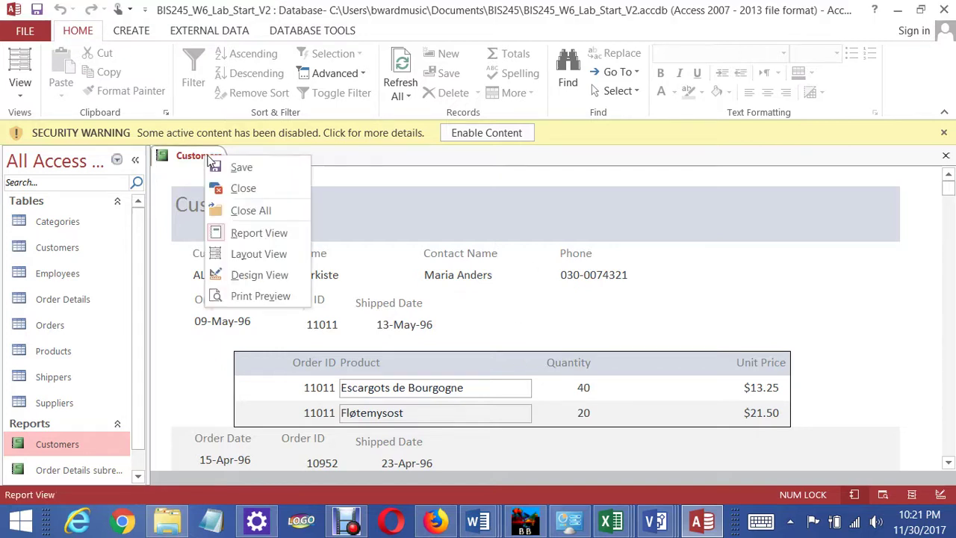
click(257, 275)
click(255, 233)
drag(261, 237, 514, 239)
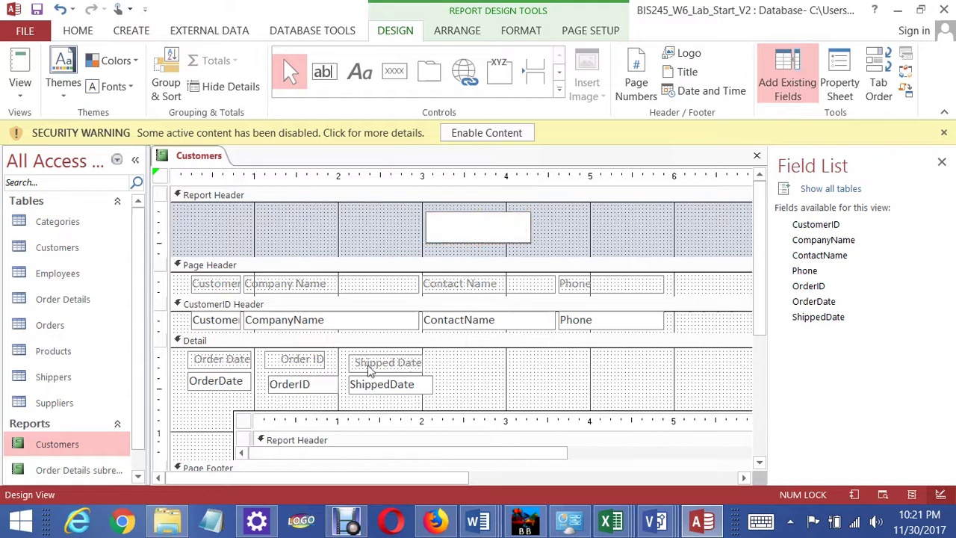
Change the report header title to "Orders by Customer"
text(OPd)
key(BackSpace)
key(BackSpace)
text(d)
text(de)
text(rs by Customers)
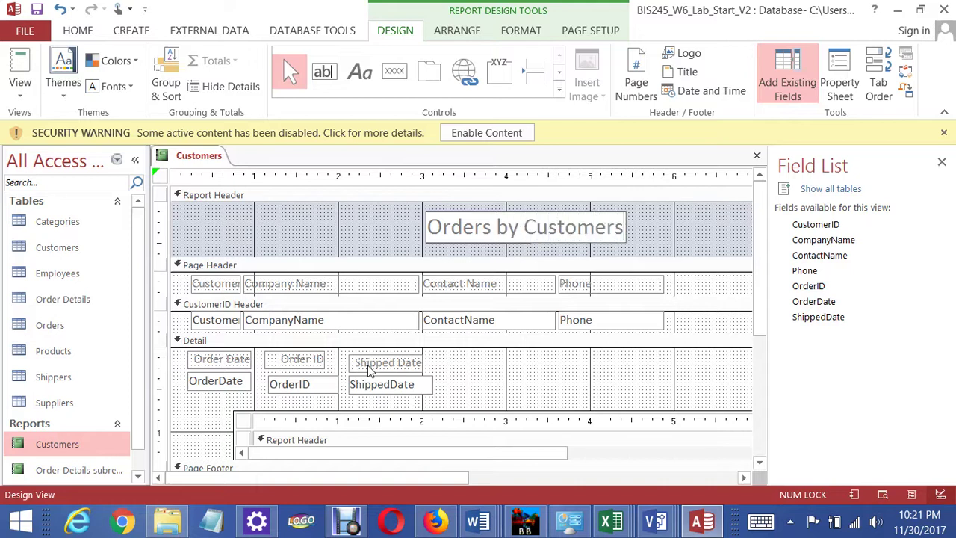
key(BackSpace)
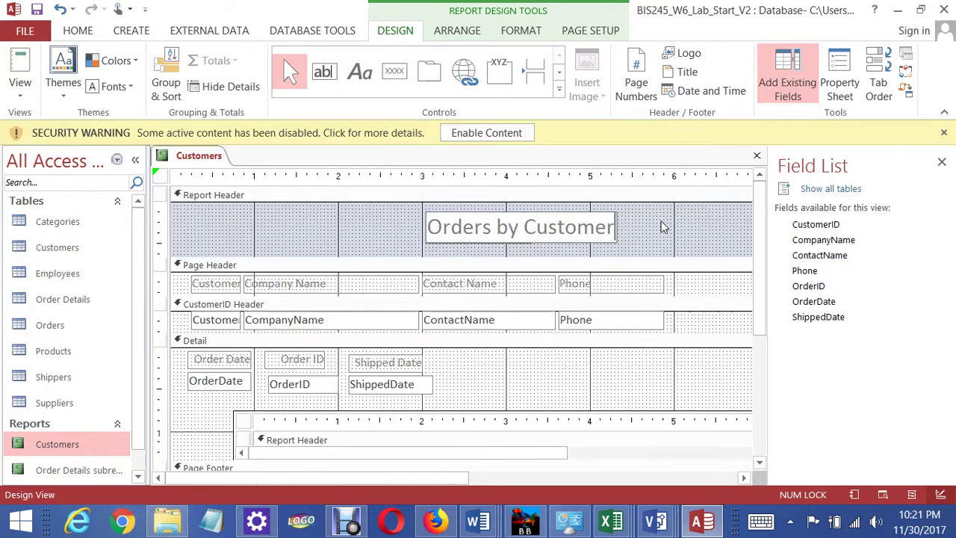
click(662, 226)
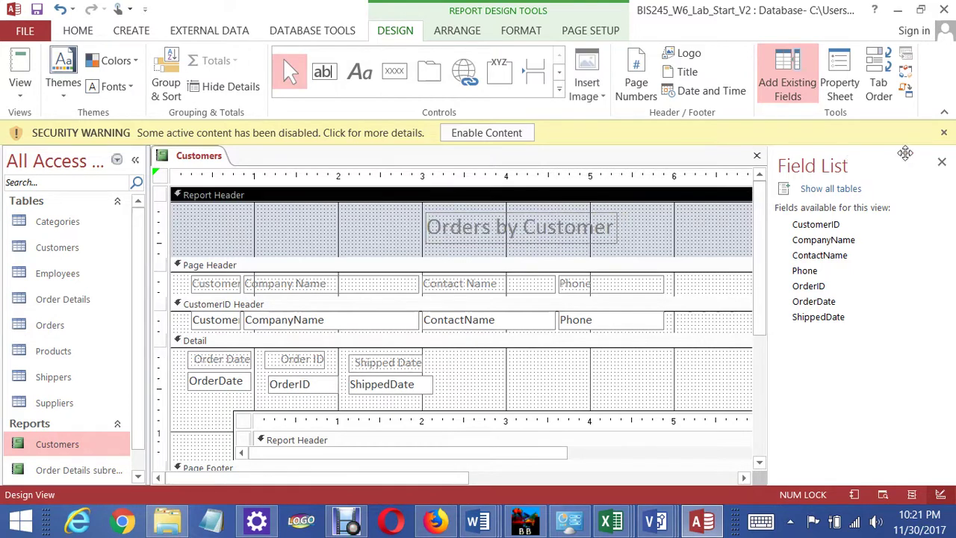
Save and close the retitled Customers report, reopen it and review the order records with their subreports
click(756, 156)
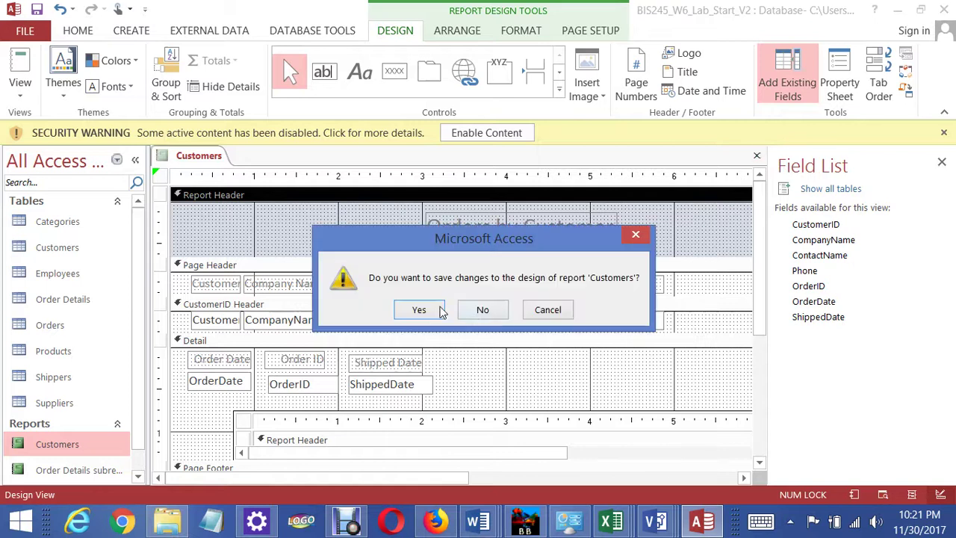
click(441, 312)
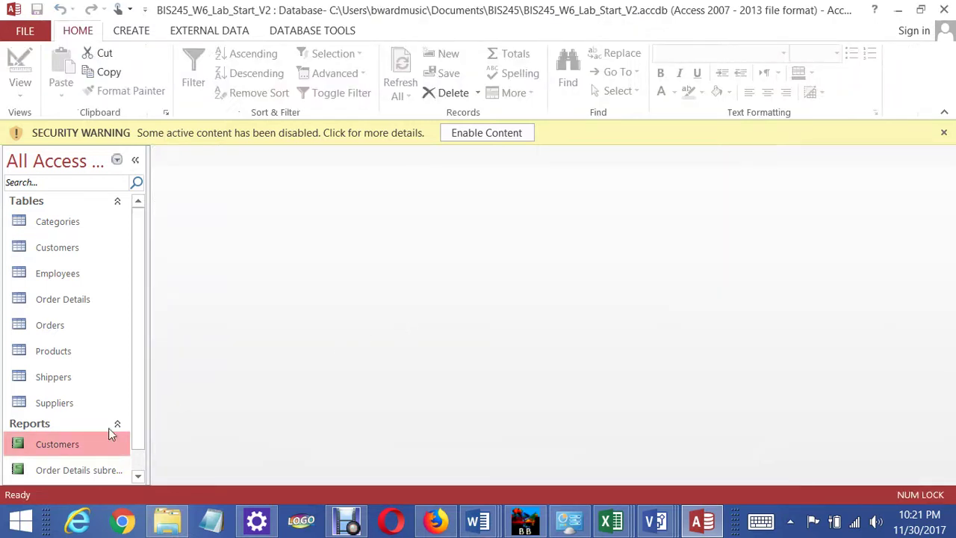
double_click(108, 440)
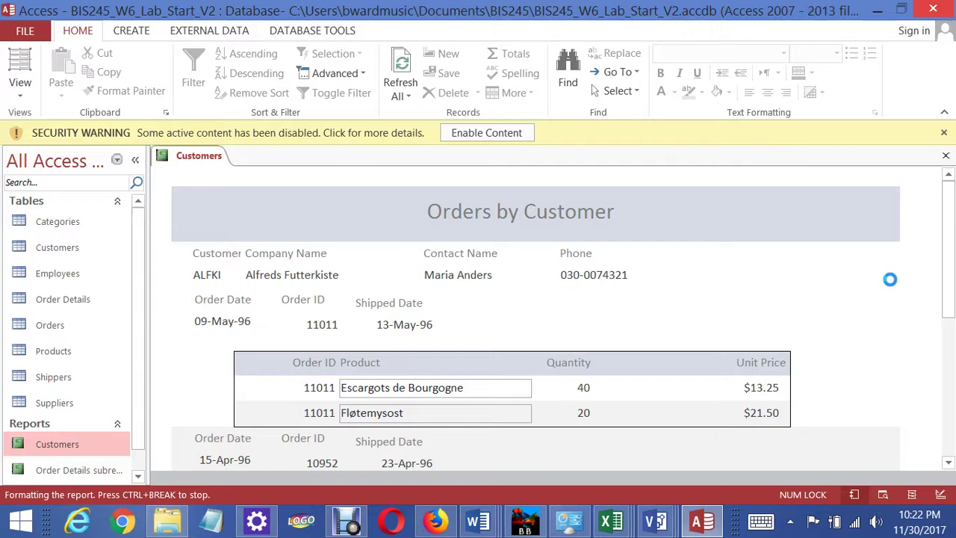
scroll(889, 279, down, 3)
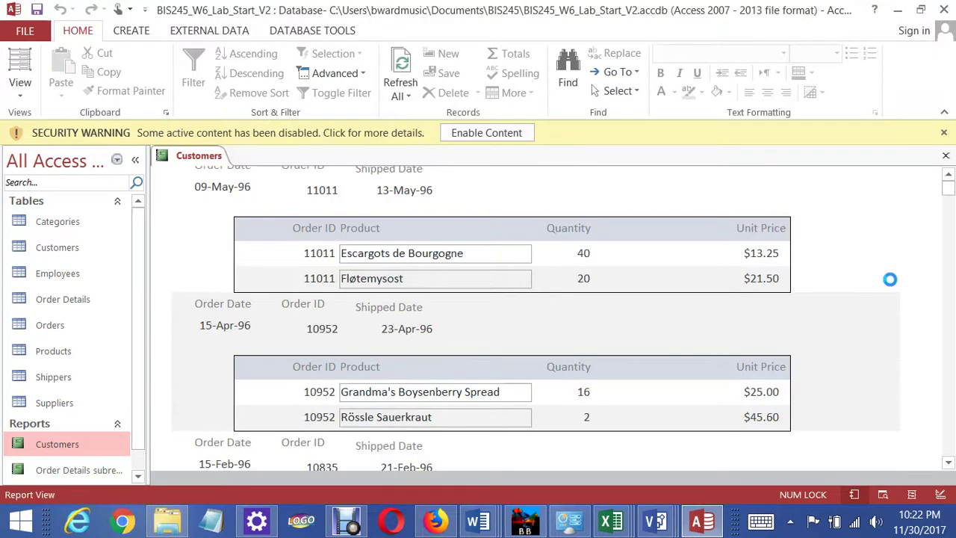